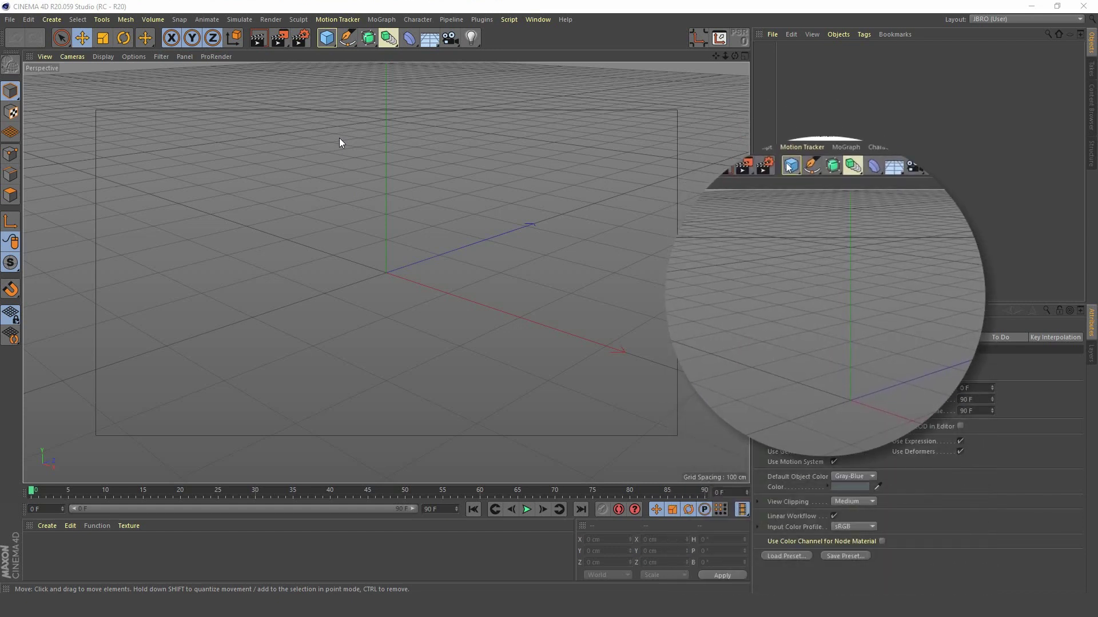
Check the Cube object's help page, then add a Sphere to the scene.
{"action": "right_click", "coordinate": [327, 37]}
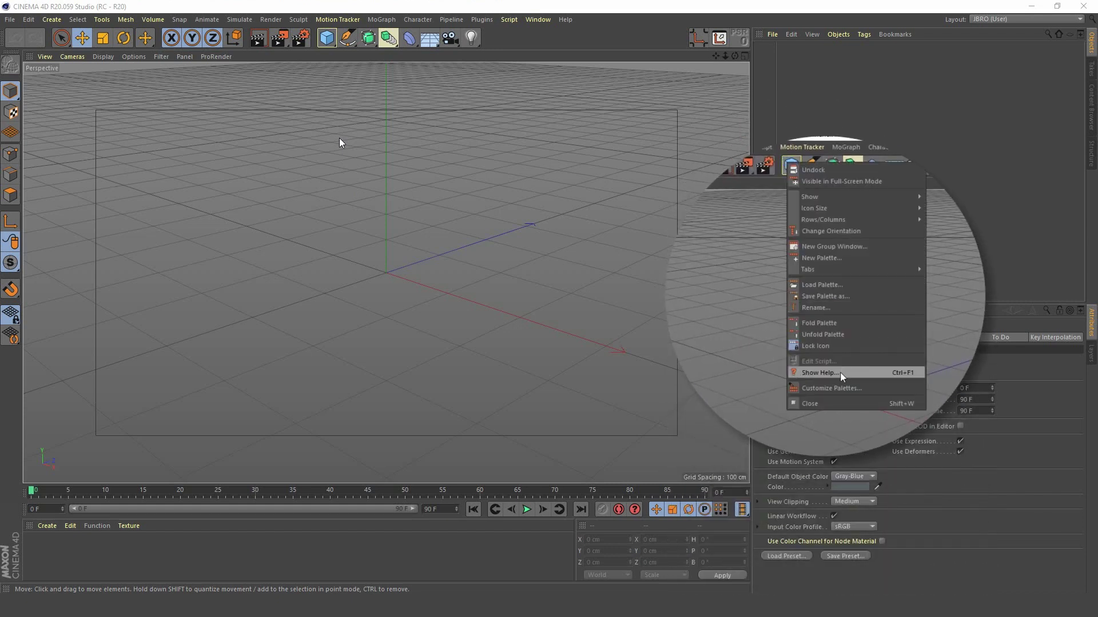
{"action": "left_click", "coordinate": [376, 245]}
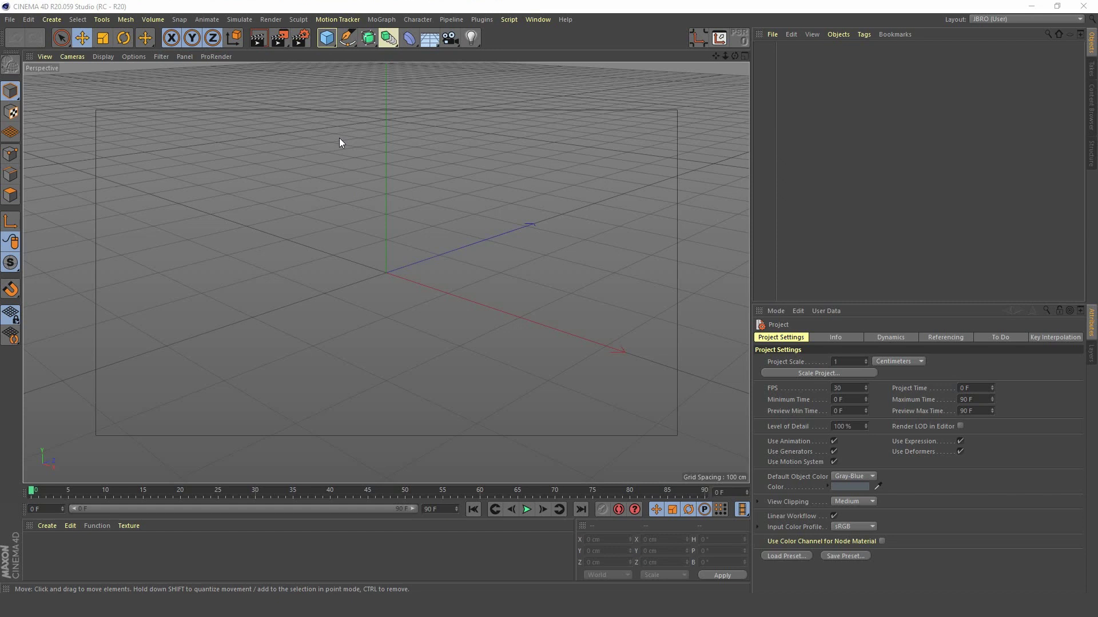
{"action": "left_click_drag", "start_coordinate": [331, 45], "coordinate": [564, 70]}
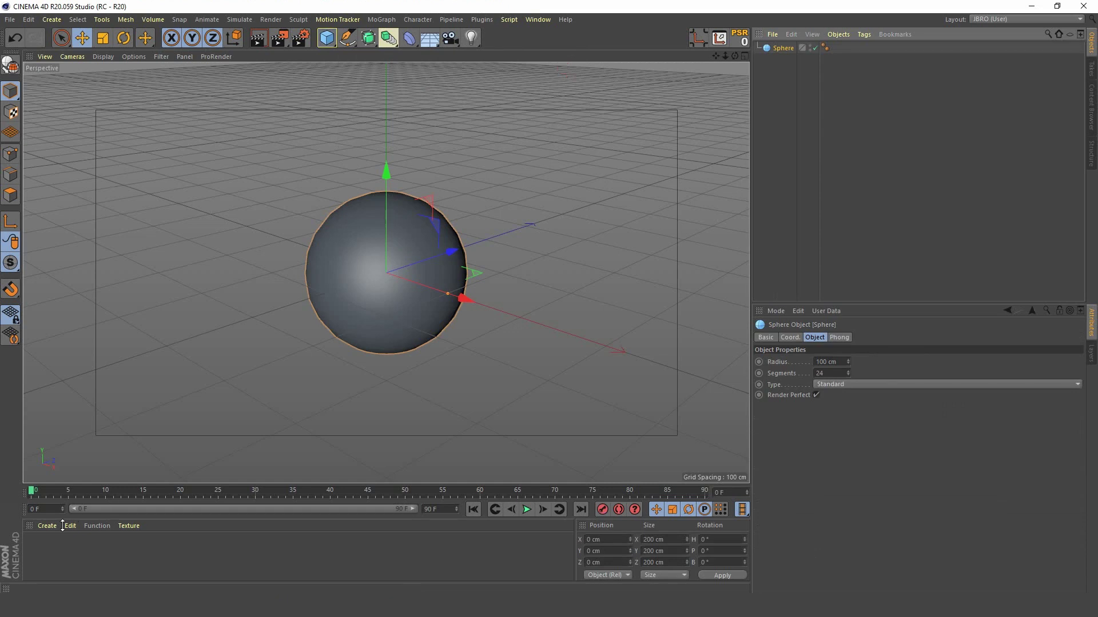
Create a new material named Earth and switch off its reflectance.
{"action": "double_click", "coordinate": [43, 548]}
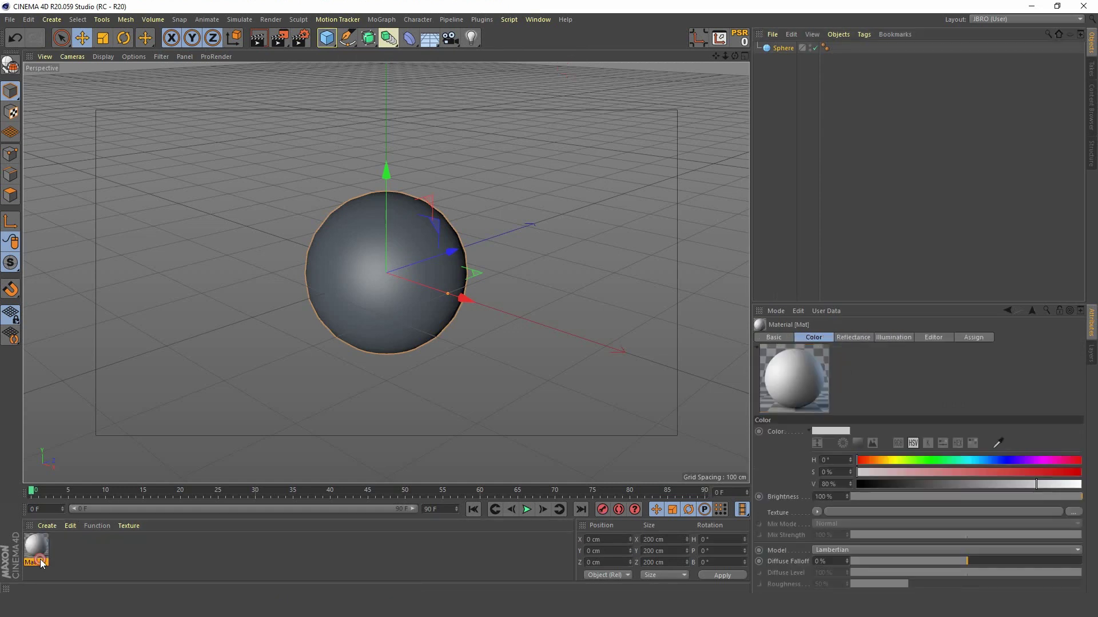
{"action": "double_click", "coordinate": [40, 560]}
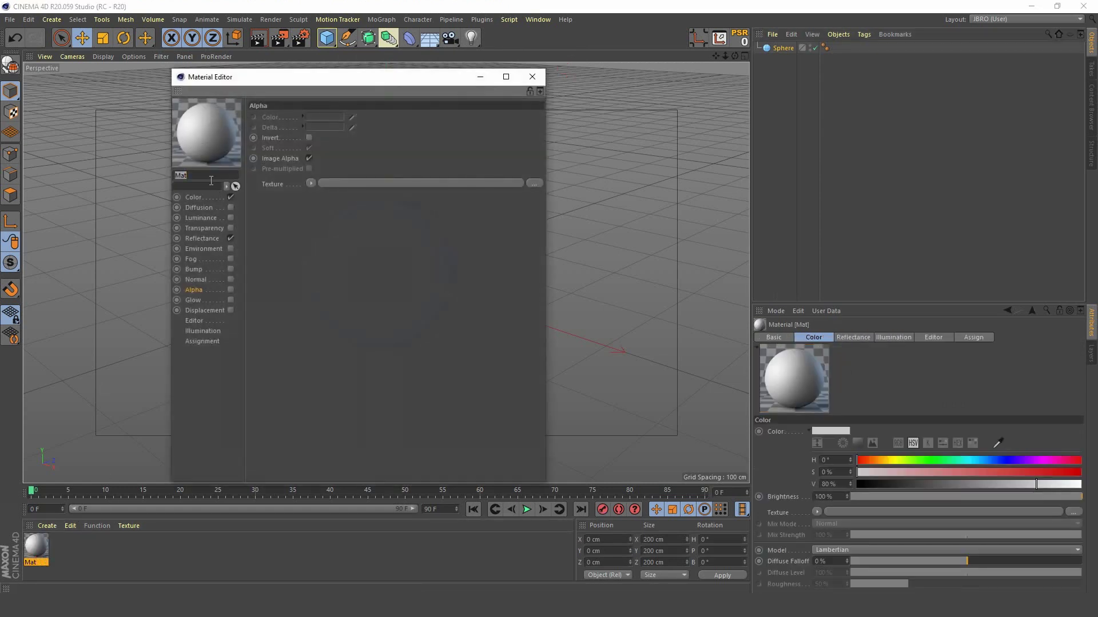
{"action": "type", "text": "Earth"}
{"action": "left_click", "coordinate": [196, 199]}
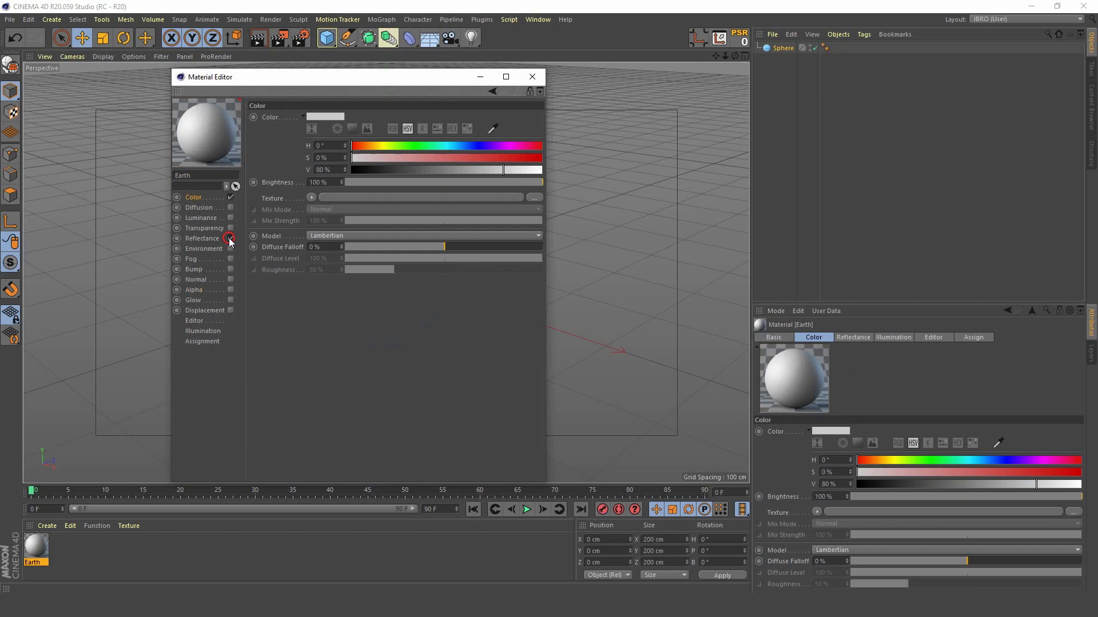
{"action": "left_click", "coordinate": [230, 239]}
Load 8k_earth_daymap as the colour texture, keeping the image at its original location.
{"action": "left_click", "coordinate": [311, 197]}
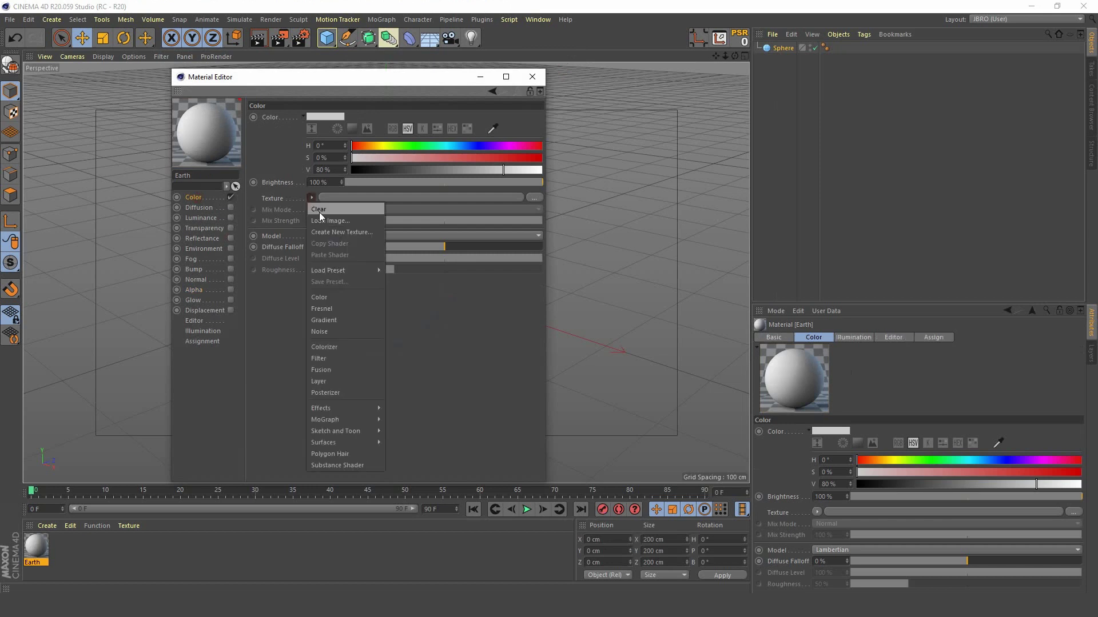
{"action": "left_click", "coordinate": [327, 223]}
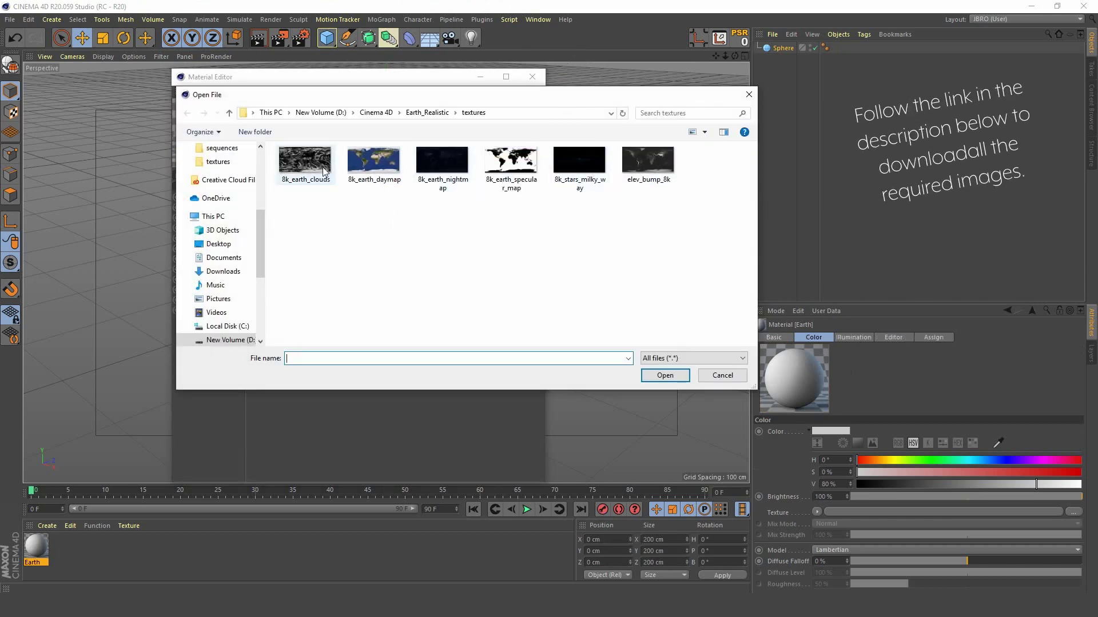
{"action": "double_click", "coordinate": [378, 163]}
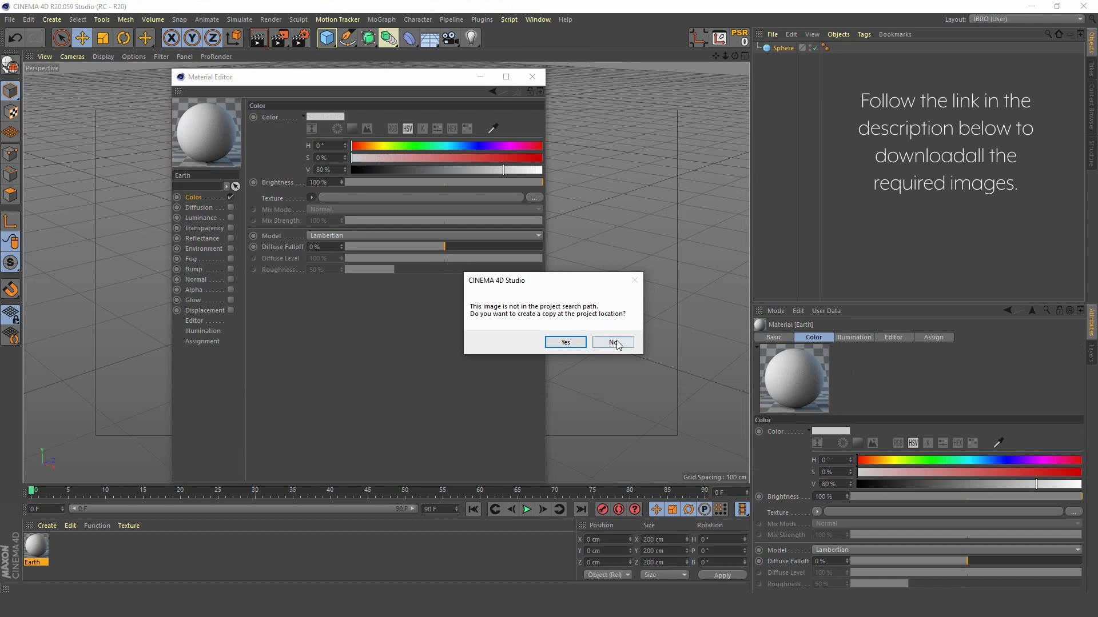
{"action": "left_click", "coordinate": [613, 342]}
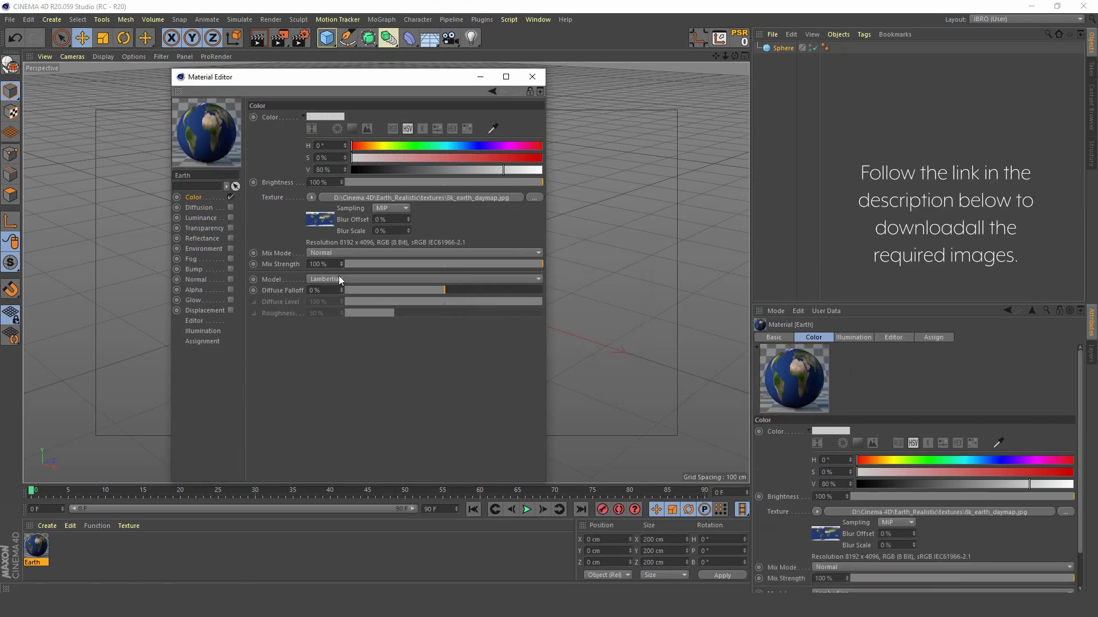
Apply the Earth material to the sphere and rename the sphere Earth.
{"action": "left_click_drag", "start_coordinate": [308, 80], "coordinate": [758, 56]}
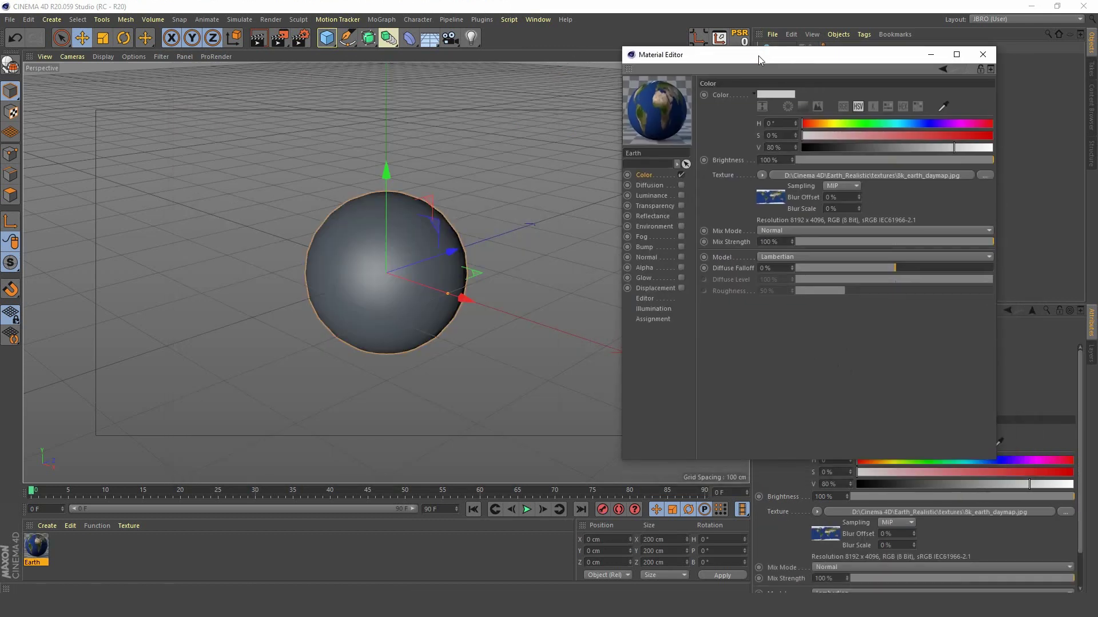
{"action": "left_click_drag", "start_coordinate": [36, 546], "coordinate": [387, 268]}
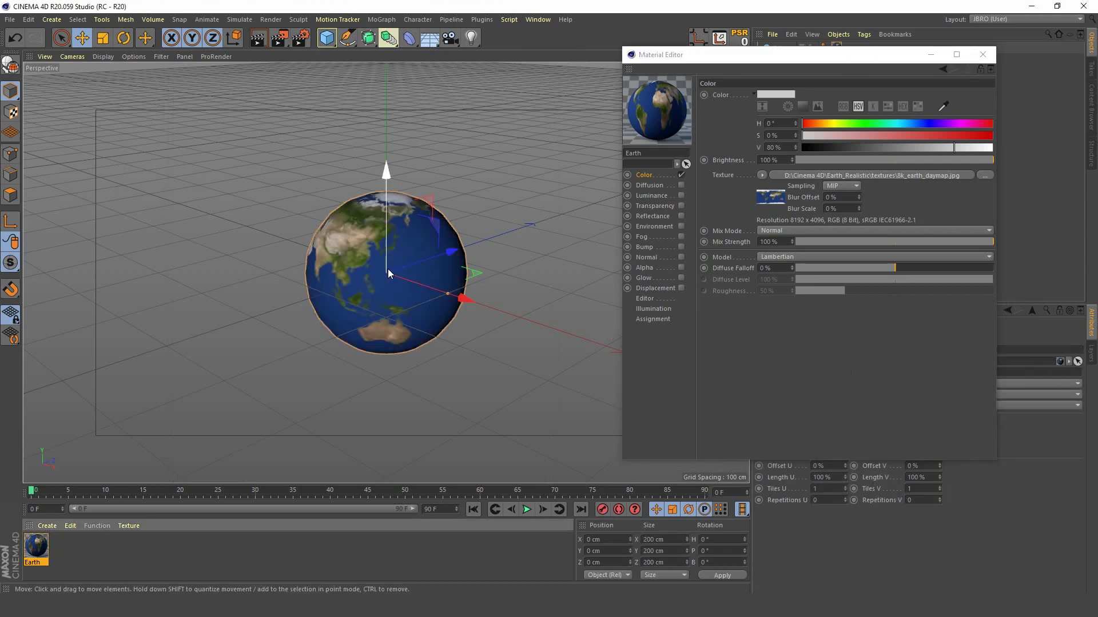
{"action": "left_click", "coordinate": [836, 47]}
{"action": "double_click", "coordinate": [785, 48]}
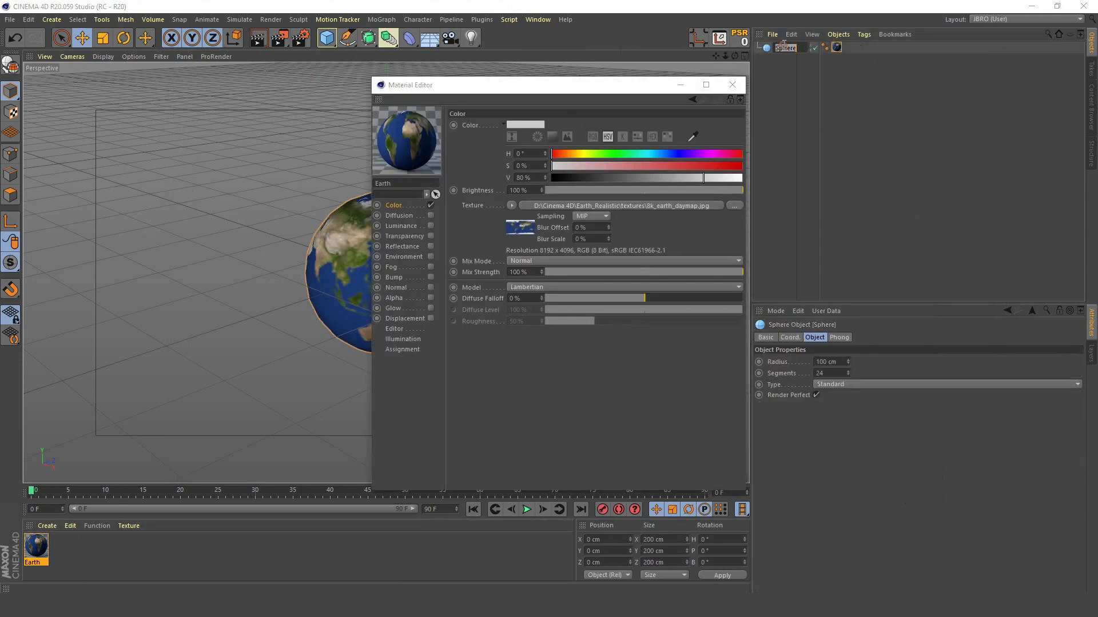
{"action": "type", "text": "Earth"}
{"action": "key", "text": "Return"}
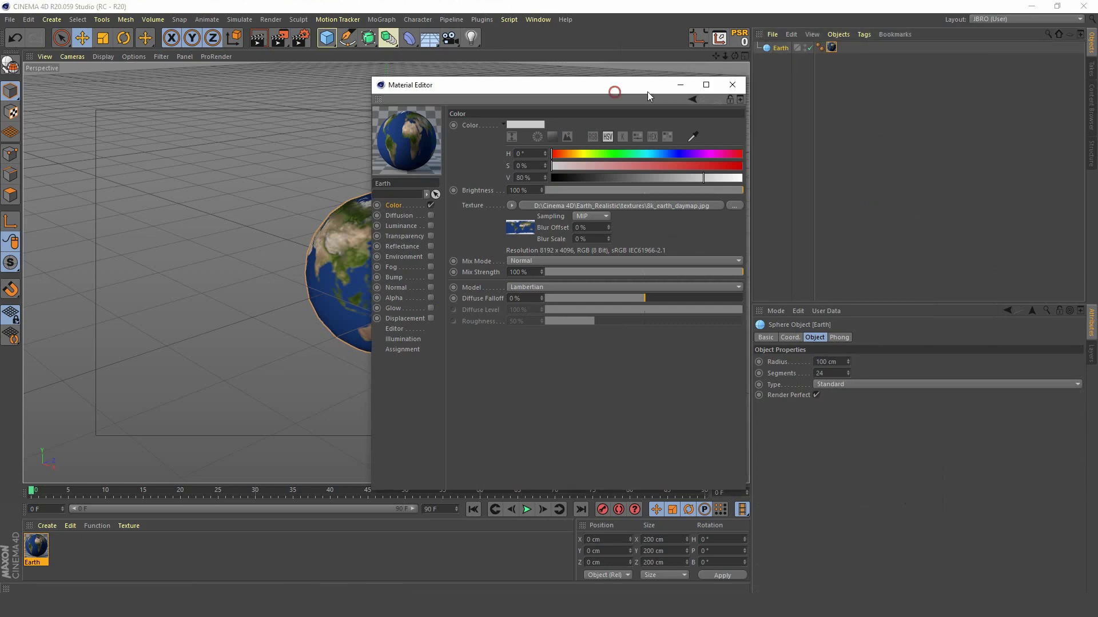
Zoom in on the globe and stretch an Interactive Render Region over the whole viewport.
{"action": "left_click_drag", "start_coordinate": [647, 87], "coordinate": [905, 36]}
{"action": "scroll", "coordinate": [394, 286], "scroll_direction": "up", "scroll_amount": 3}
{"action": "scroll", "coordinate": [439, 246], "scroll_direction": "up", "scroll_amount": 5}
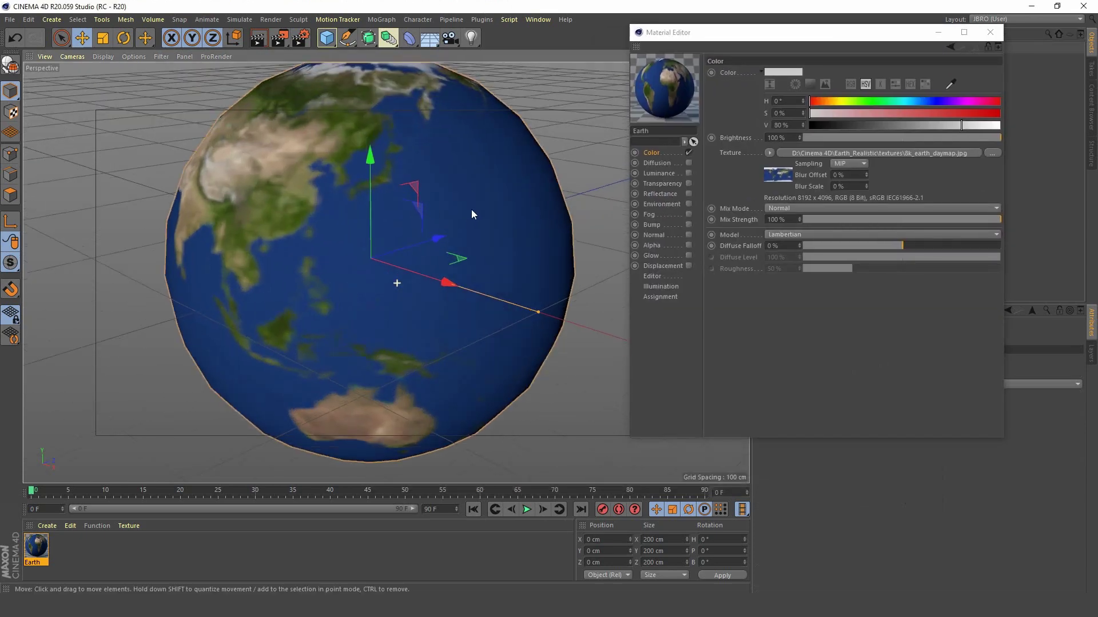
{"action": "mouse_move", "coordinate": [331, 281]}
{"action": "left_mouse_down", "text": "alt"}
{"action": "mouse_move", "coordinate": [324, 316]}
{"action": "mouse_move", "coordinate": [333, 279]}
{"action": "mouse_move", "coordinate": [323, 292]}
{"action": "left_mouse_up", "text": "alt"}
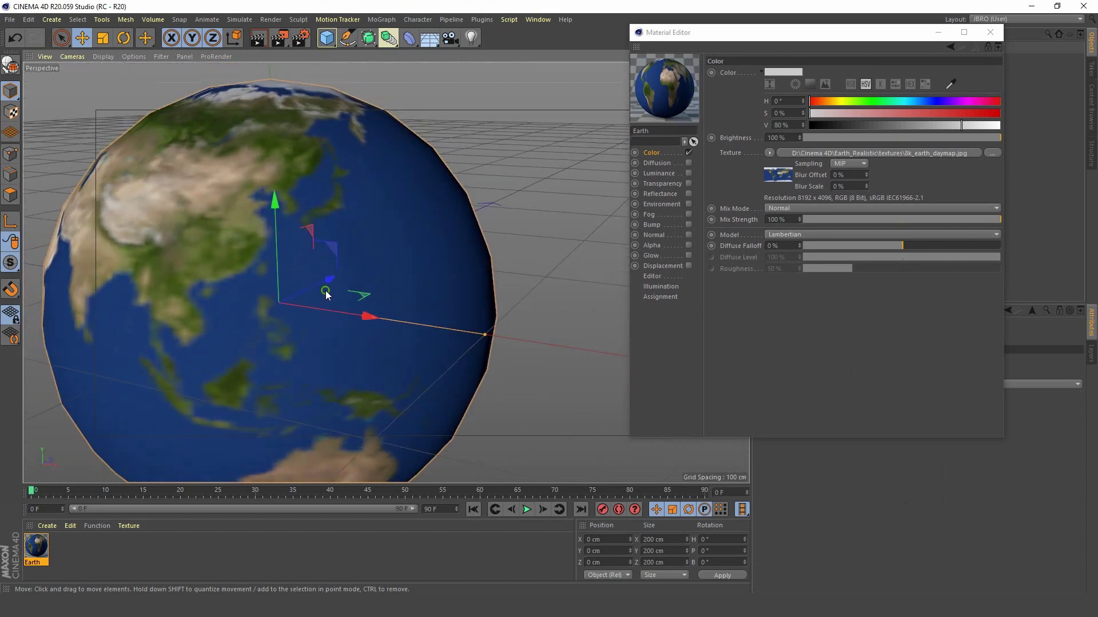
{"action": "left_click_drag", "start_coordinate": [279, 38], "coordinate": [339, 284]}
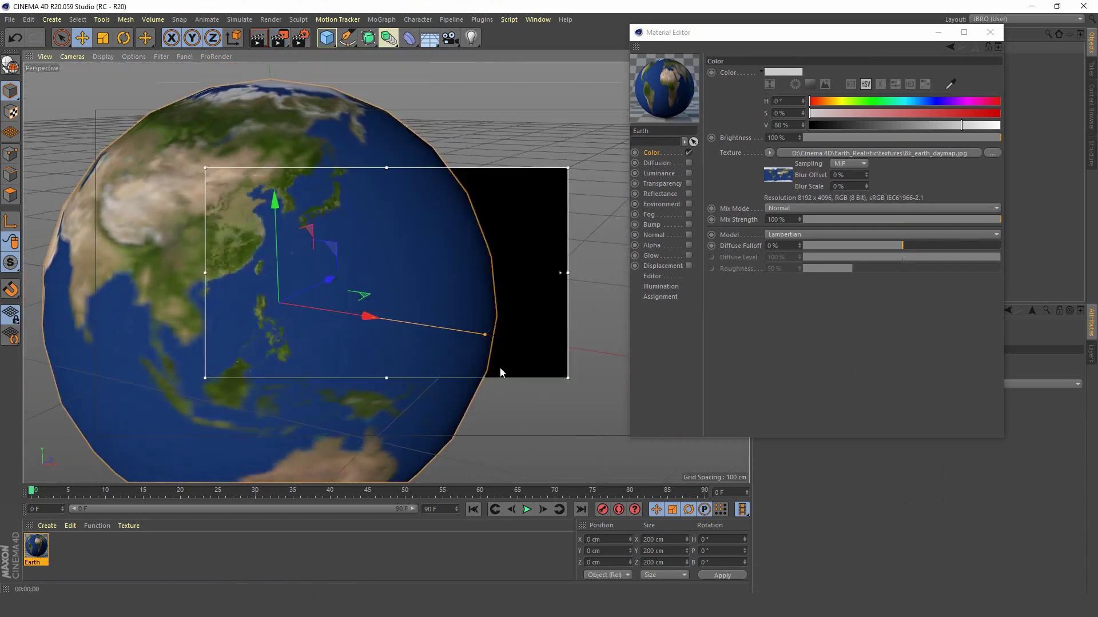
{"action": "left_click_drag", "start_coordinate": [205, 168], "coordinate": [3, 20]}
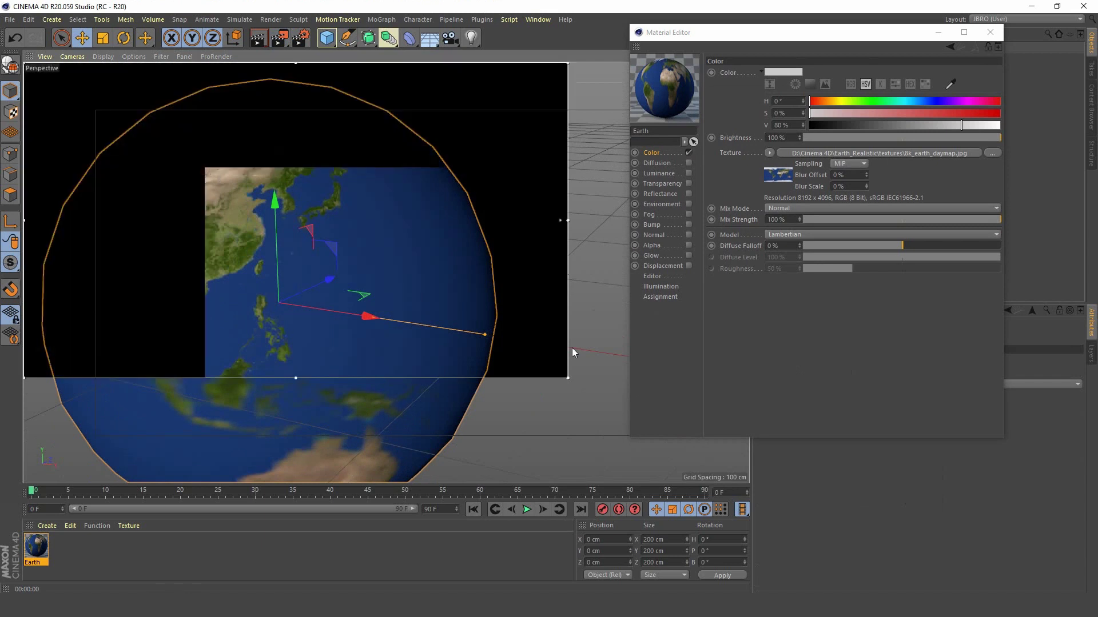
{"action": "left_click_drag", "start_coordinate": [569, 377], "coordinate": [836, 541]}
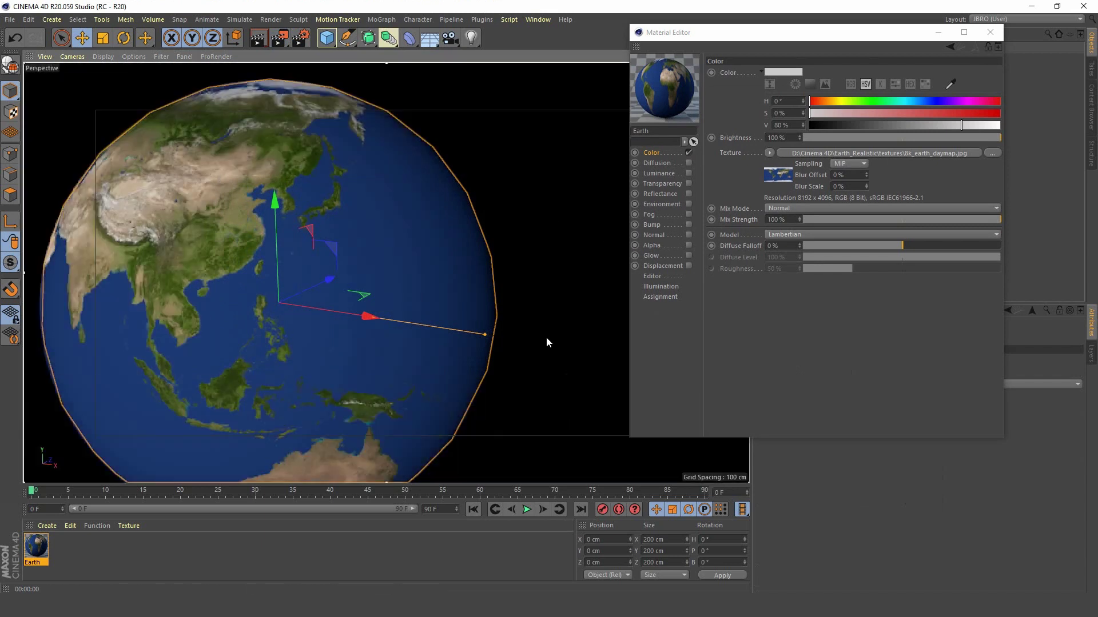
Add an Infinite Light and rotate it so one side of Earth falls into shadow.
{"action": "left_click", "coordinate": [472, 39]}
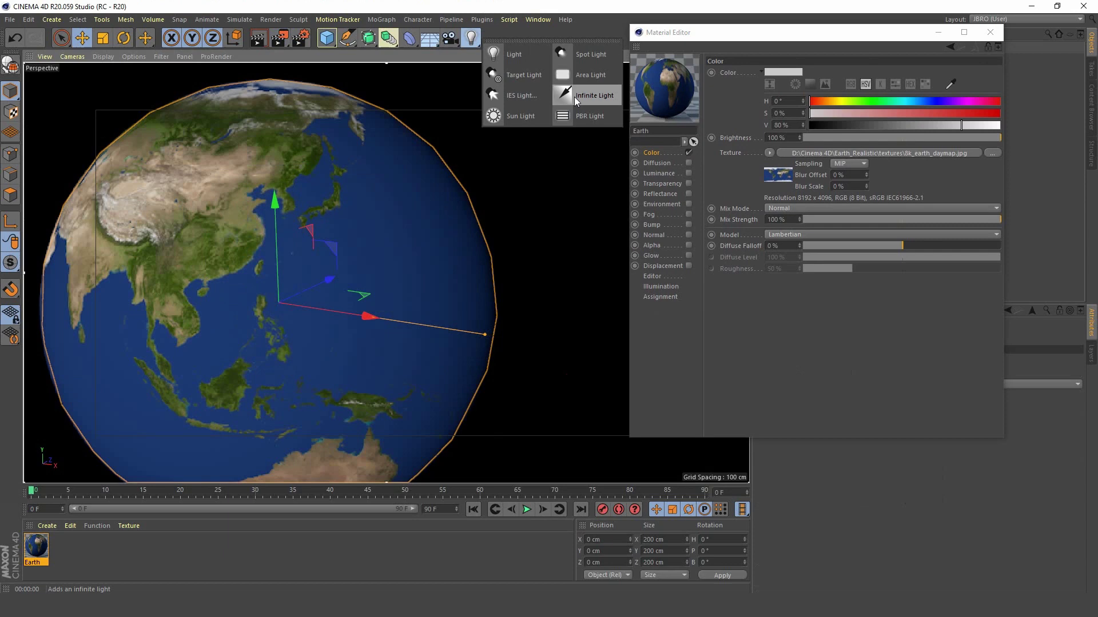
{"action": "left_click", "coordinate": [595, 96]}
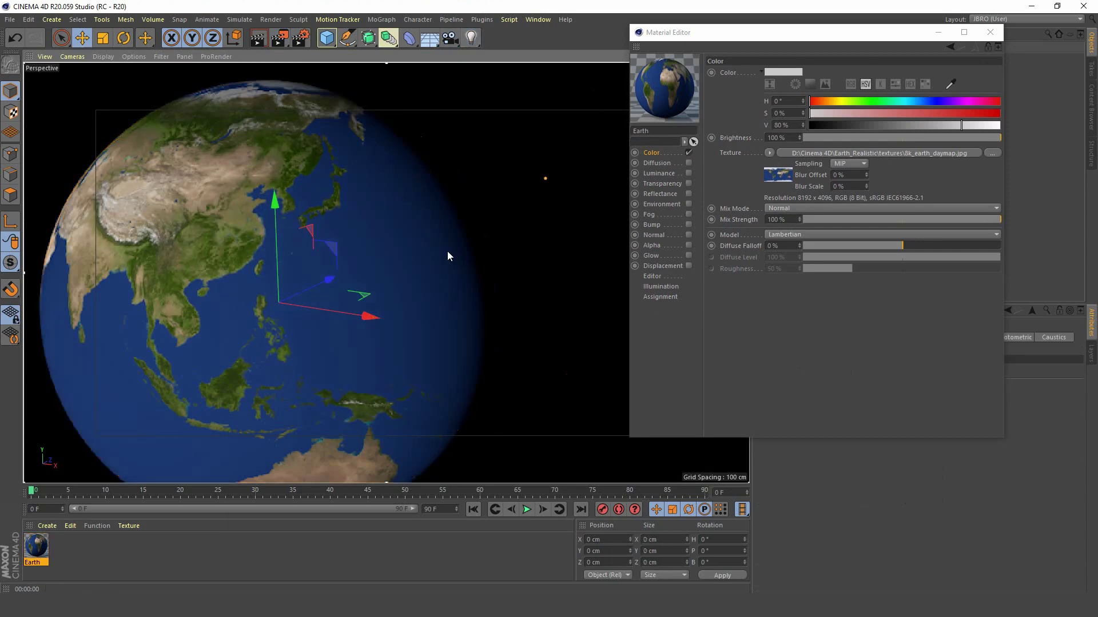
{"action": "left_click", "coordinate": [124, 38]}
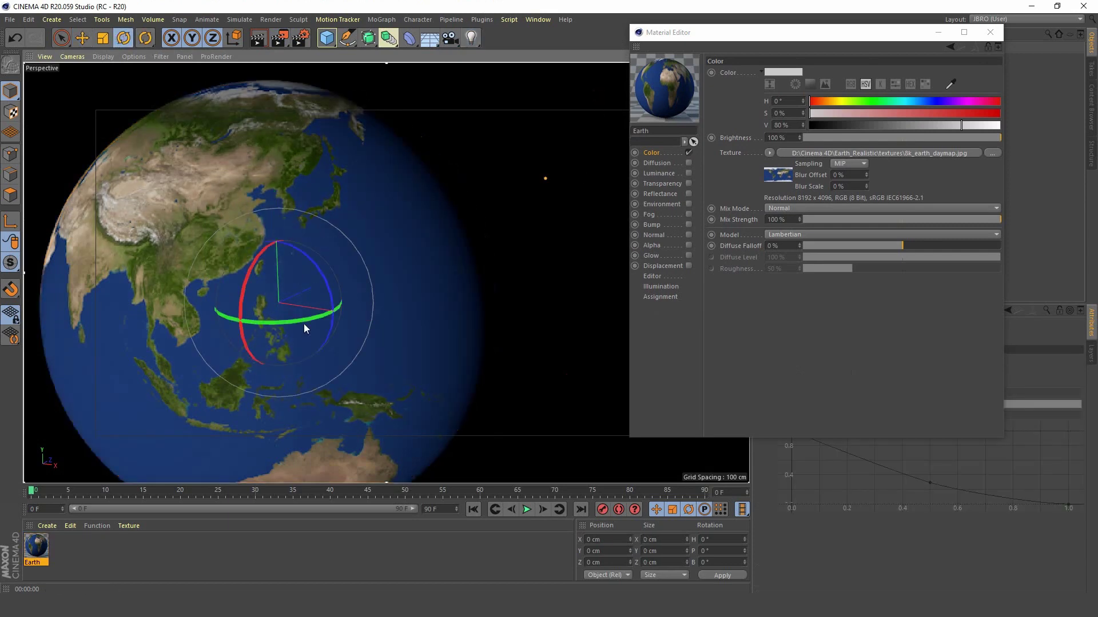
{"action": "left_click_drag", "start_coordinate": [300, 321], "coordinate": [231, 335]}
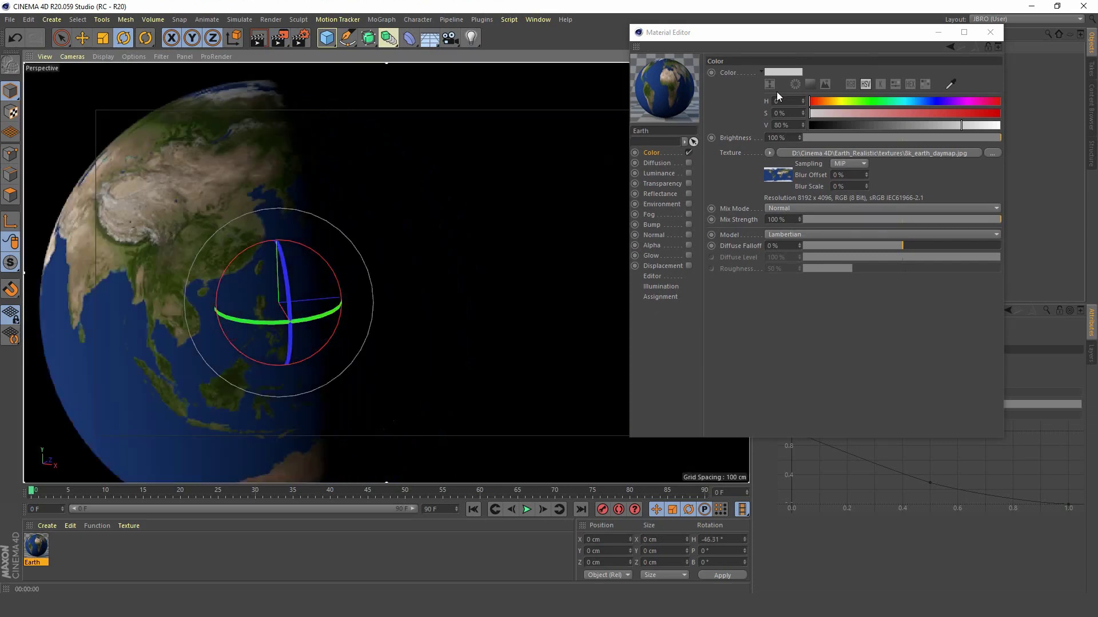
Orbit so India faces the view and refine the light's heading to -69.91°.
{"action": "left_click_drag", "start_coordinate": [805, 35], "coordinate": [371, 165]}
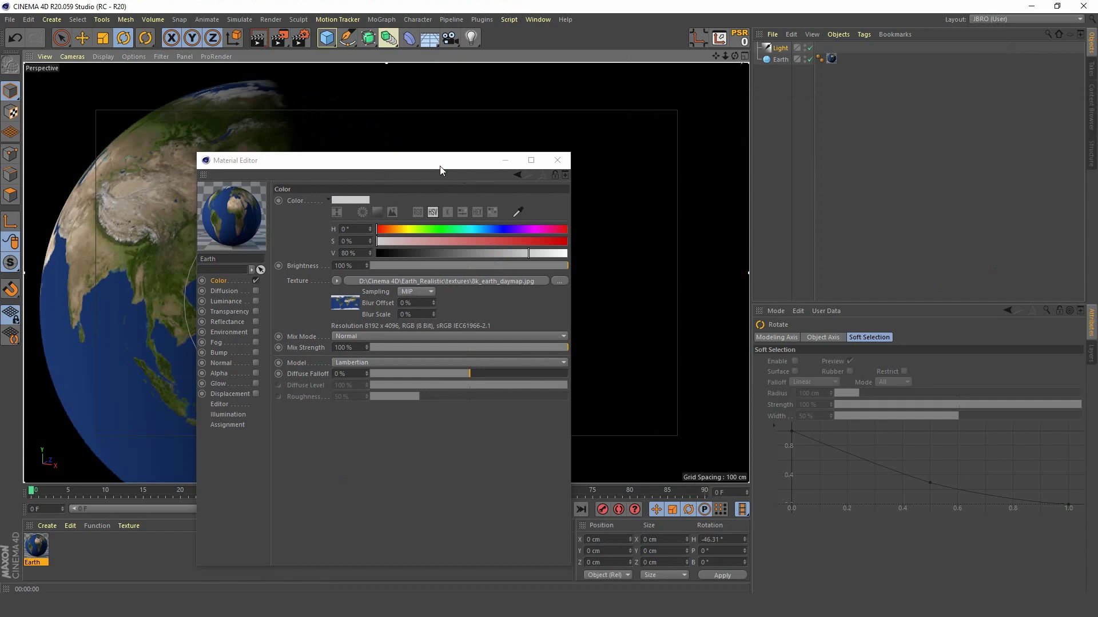
{"action": "left_click_drag", "start_coordinate": [439, 165], "coordinate": [775, 57]}
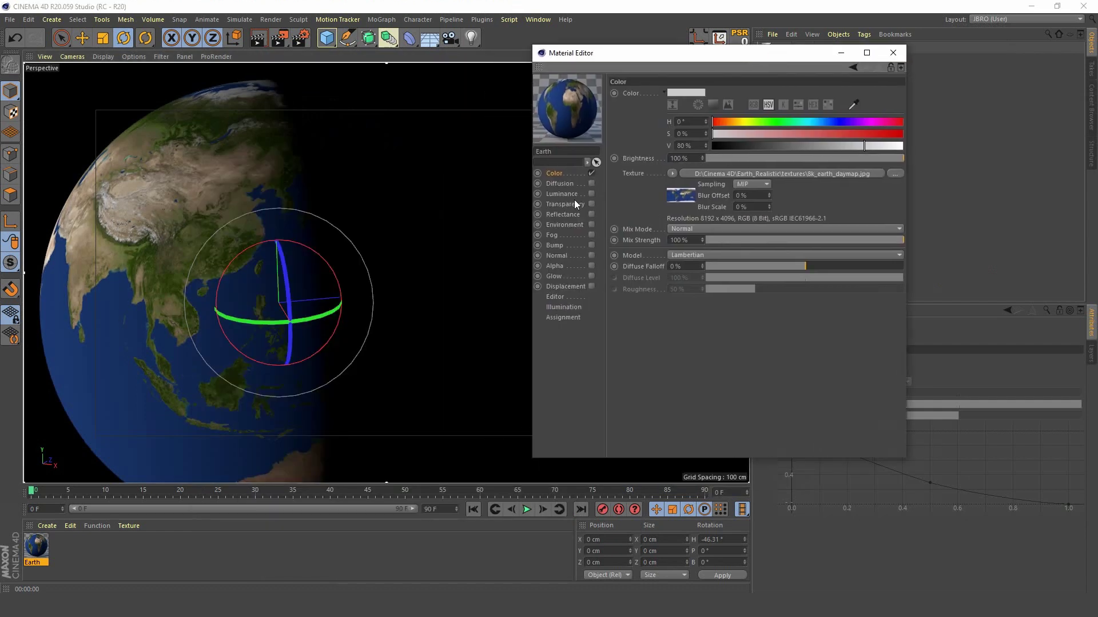
{"action": "left_click_drag", "start_coordinate": [207, 284], "coordinate": [351, 317], "text": "alt"}
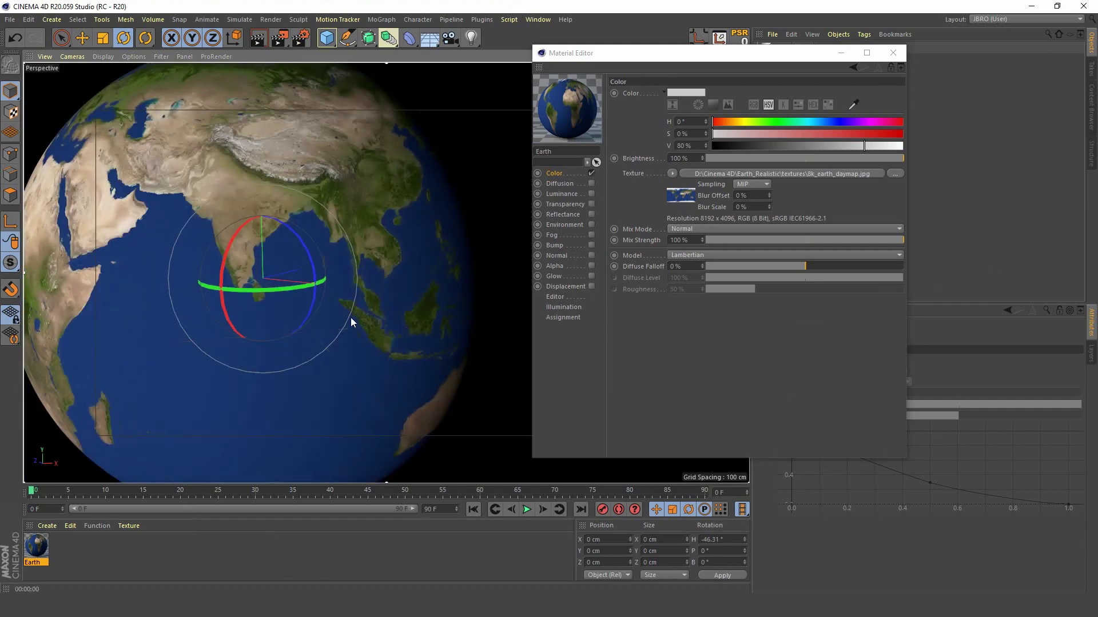
{"action": "left_click_drag", "start_coordinate": [278, 289], "coordinate": [348, 278], "text": "alt"}
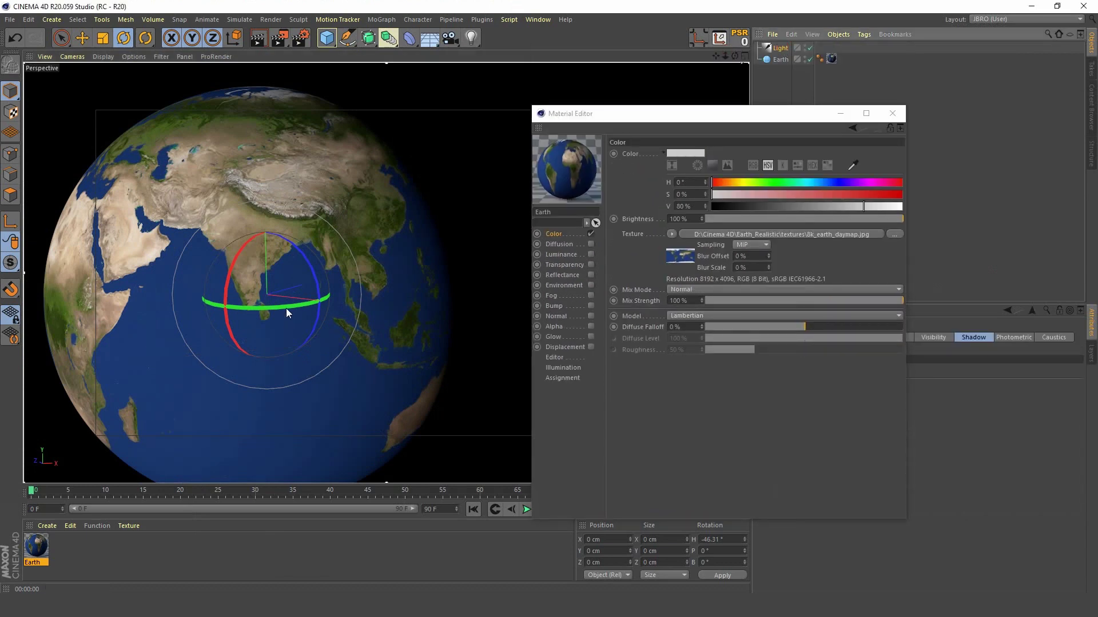
{"action": "left_click_drag", "start_coordinate": [286, 312], "coordinate": [265, 310]}
{"action": "left_click_drag", "start_coordinate": [681, 113], "coordinate": [684, 71]}
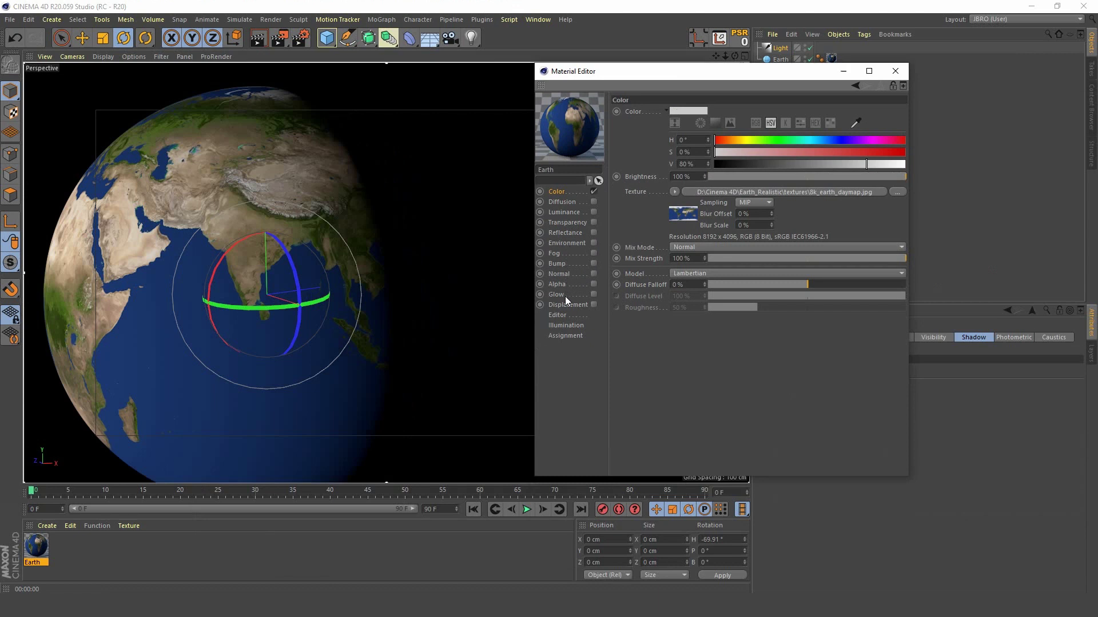
Turn reflectance back on and load 8k_earth_specular_map.tif into the Default Specular layer texture.
{"action": "left_click", "coordinate": [593, 233]}
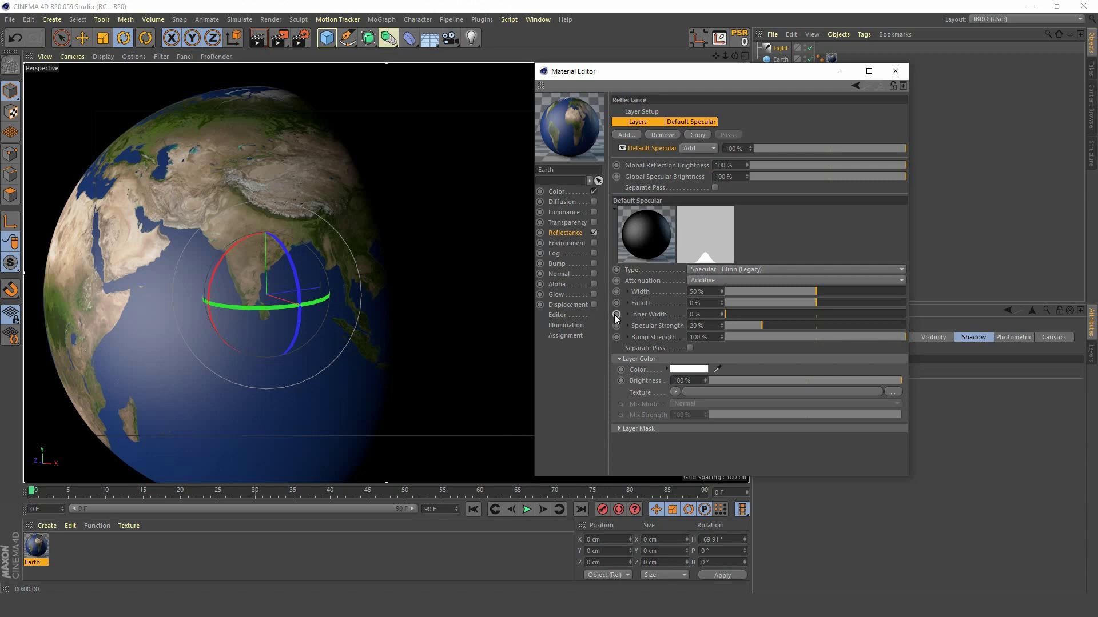
{"action": "left_click", "coordinate": [676, 393]}
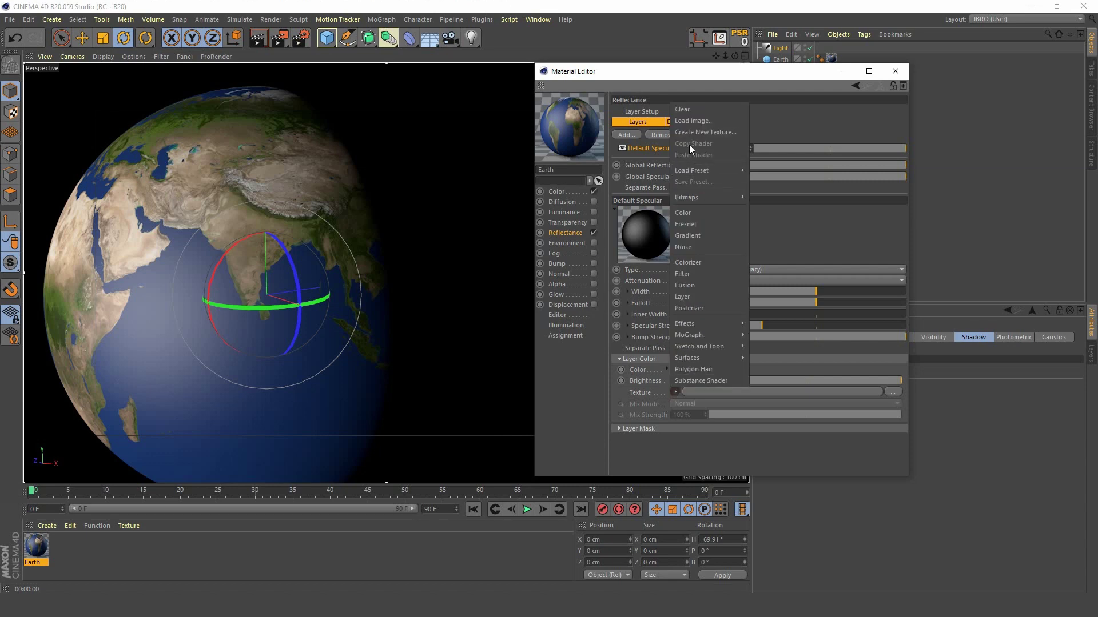
{"action": "left_click", "coordinate": [694, 121]}
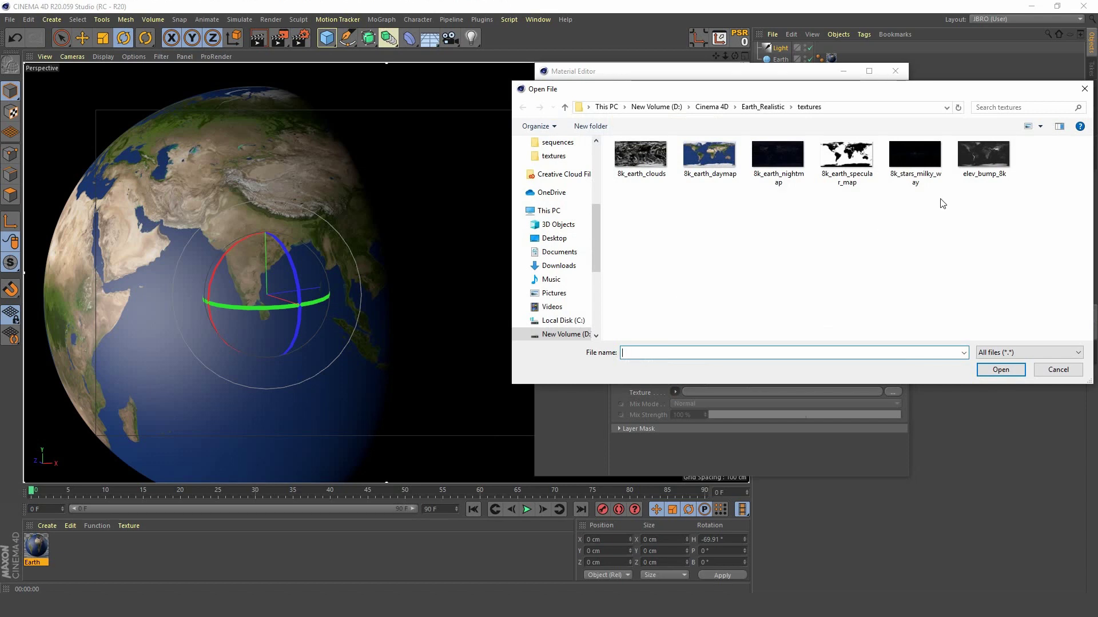
{"action": "double_click", "coordinate": [846, 155]}
{"action": "left_click", "coordinate": [620, 345]}
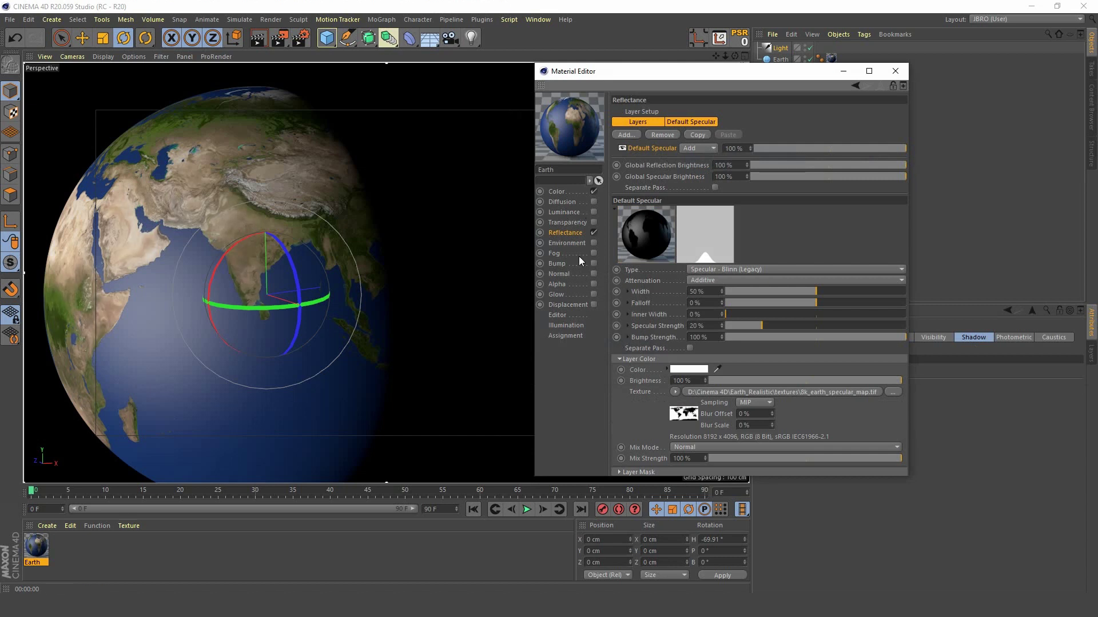
Enable Bump on the Earth material and load elev_bump_8k.jpg as its texture.
{"action": "left_click", "coordinate": [552, 265]}
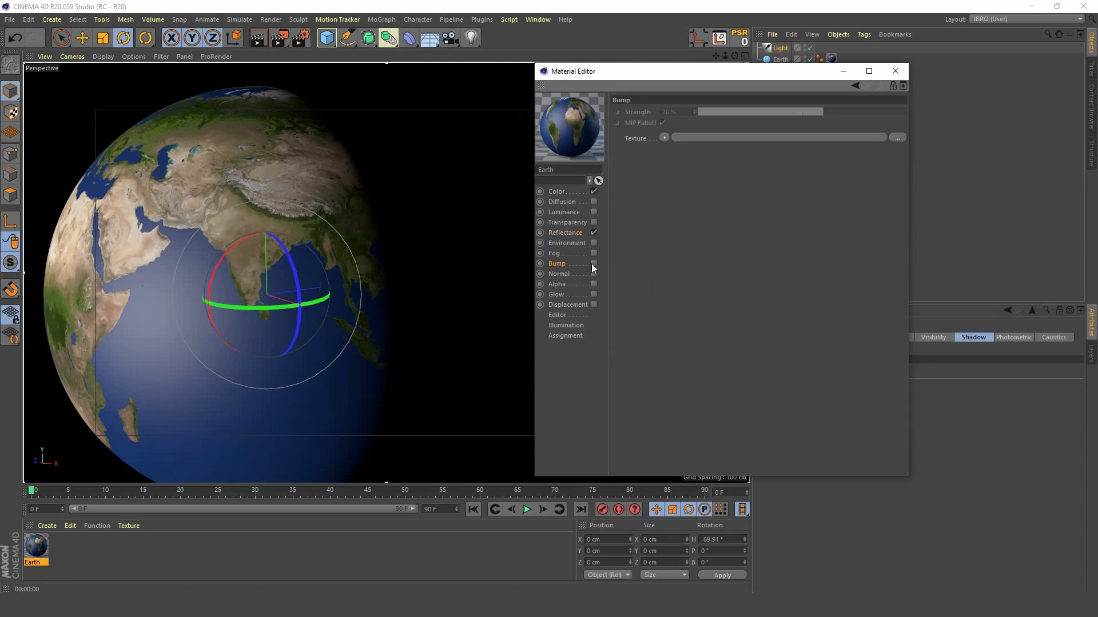
{"action": "left_click", "coordinate": [663, 138]}
{"action": "left_click", "coordinate": [702, 159]}
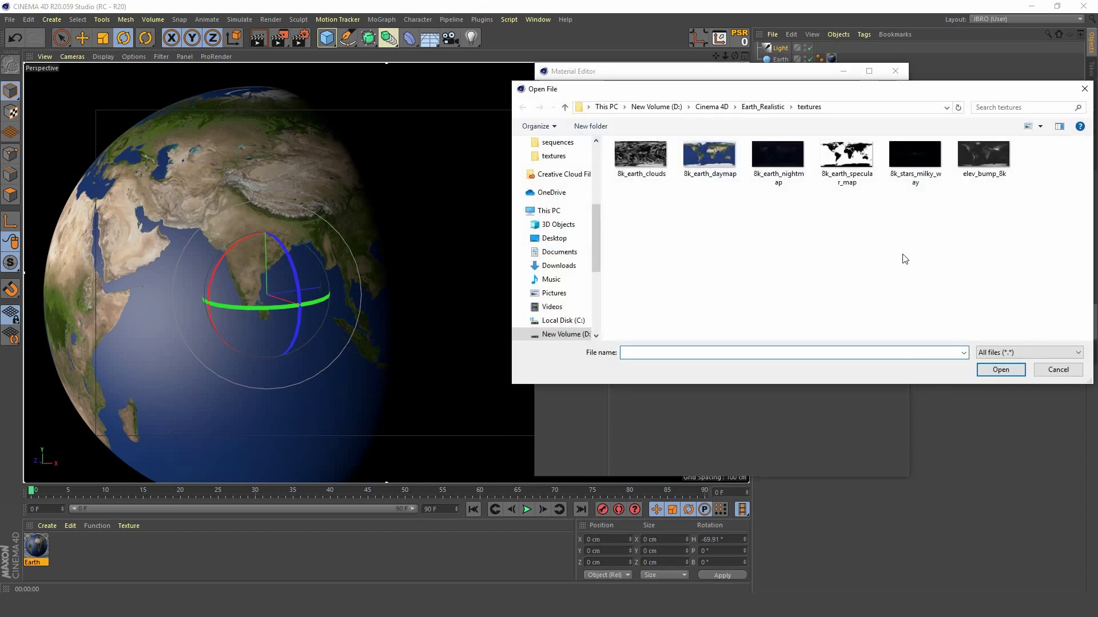
{"action": "double_click", "coordinate": [983, 155]}
{"action": "left_click", "coordinate": [612, 341]}
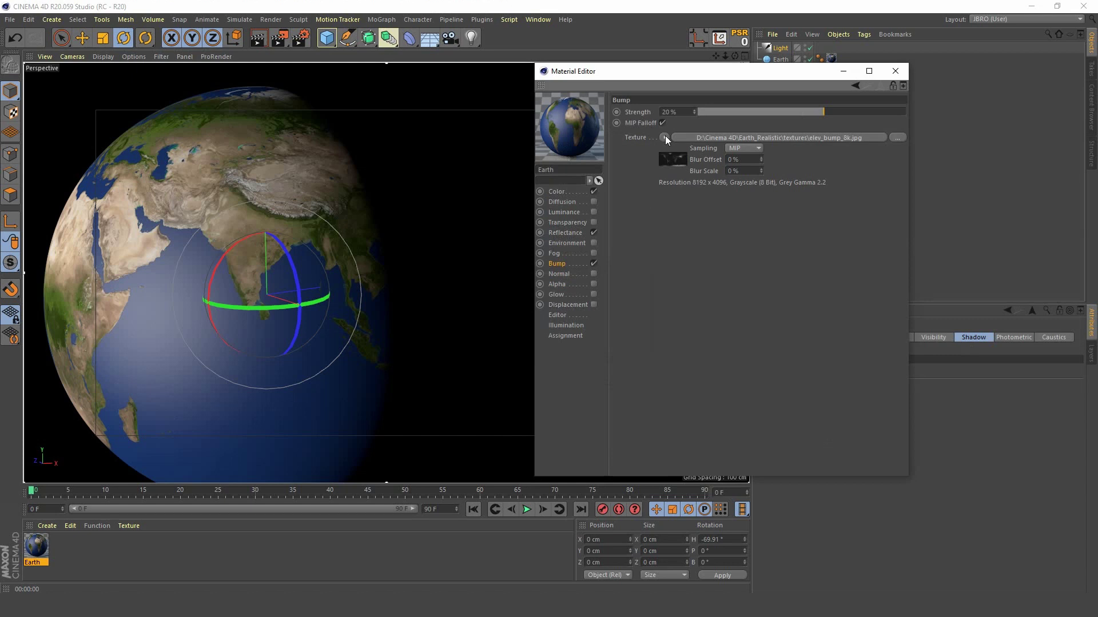
Set the light's shadow type to Area.
{"action": "left_click_drag", "start_coordinate": [709, 79], "coordinate": [495, 75]}
{"action": "left_click", "coordinate": [777, 48]}
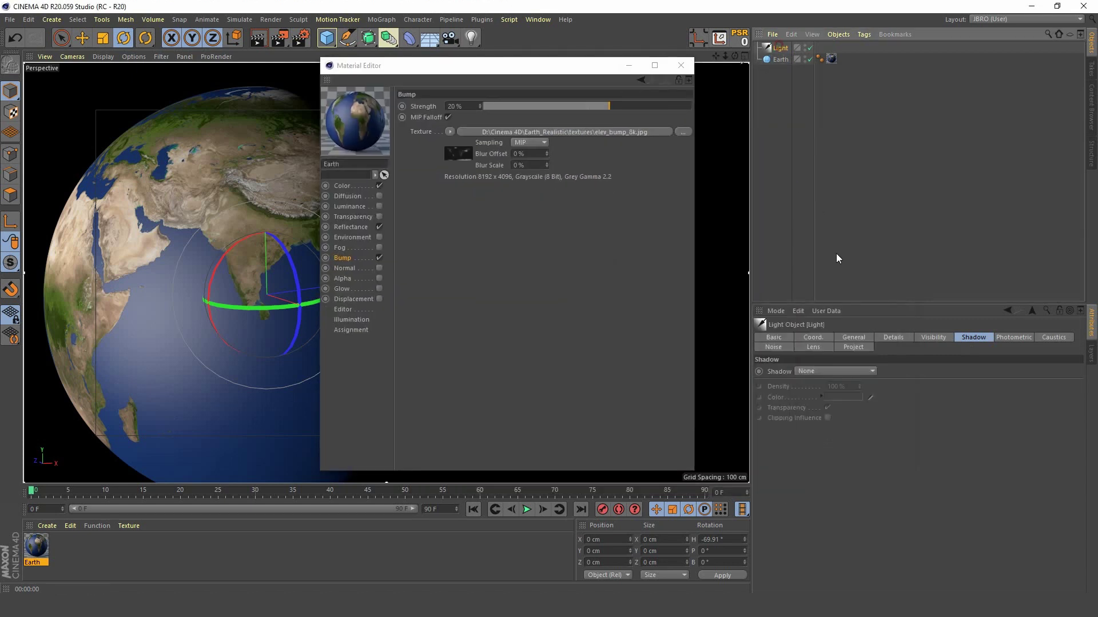
{"action": "left_click", "coordinate": [838, 372]}
{"action": "left_click", "coordinate": [822, 416]}
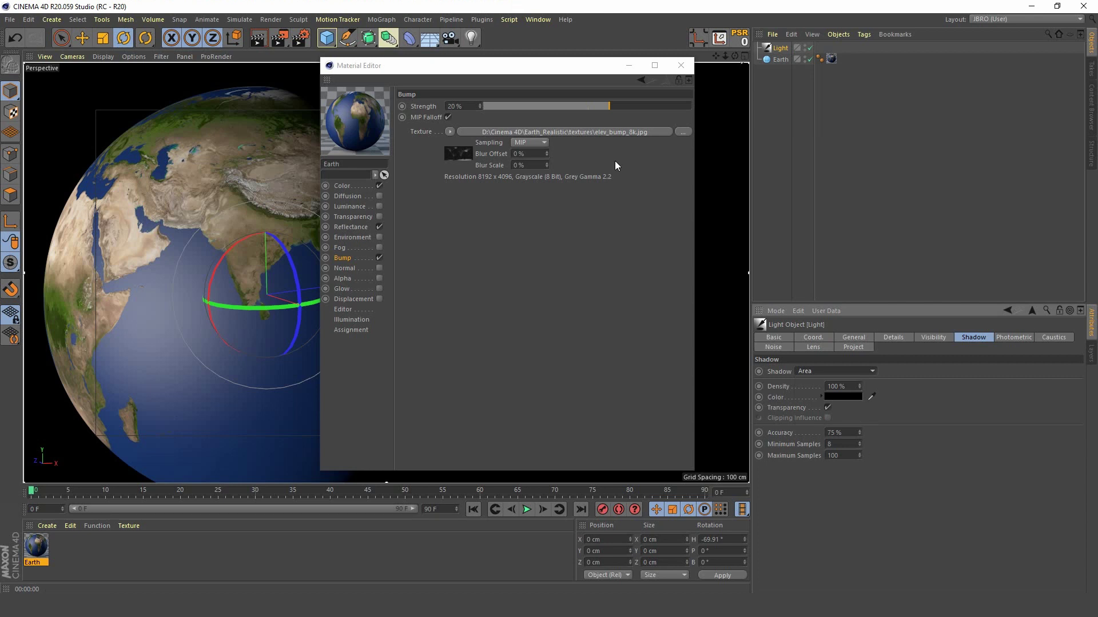
Try bump strengths of 60%, 200% and 40%.
{"action": "left_click_drag", "start_coordinate": [560, 71], "coordinate": [690, 52]}
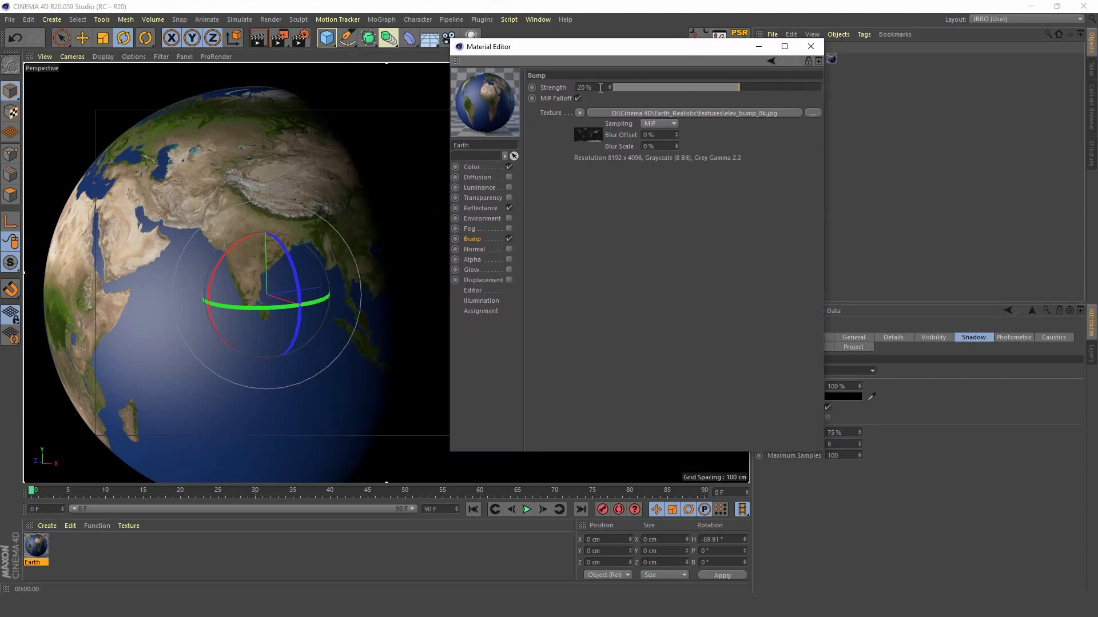
{"action": "type", "text": "60"}
{"action": "key", "text": "Return"}
{"action": "type", "text": "200"}
{"action": "key", "text": "Return"}
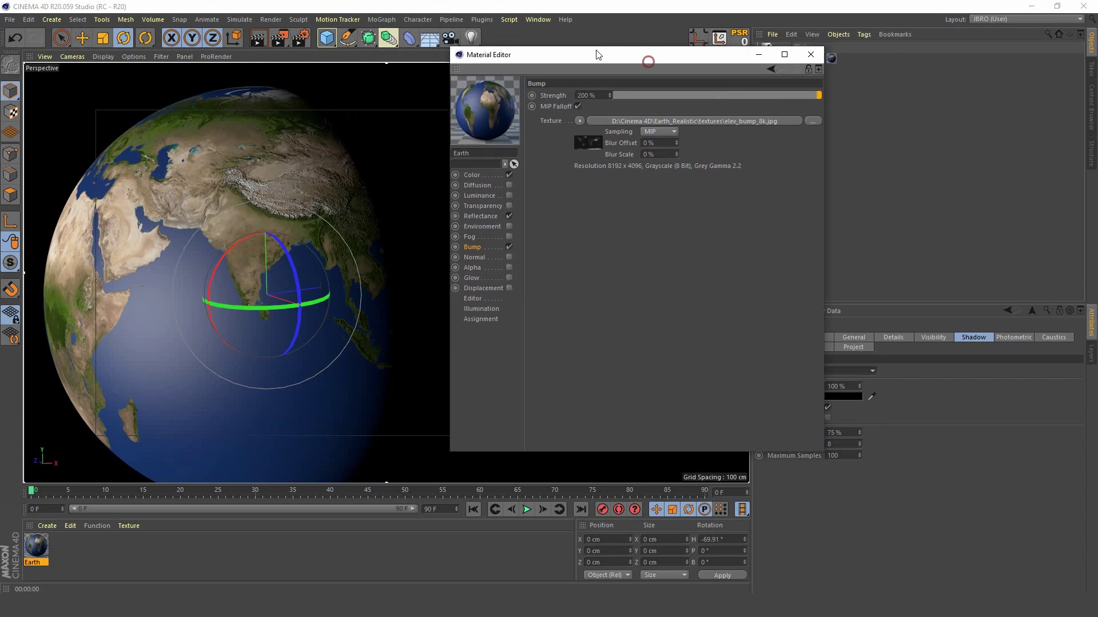
{"action": "left_click_drag", "start_coordinate": [649, 43], "coordinate": [562, 35]}
{"action": "left_click", "coordinate": [517, 78]}
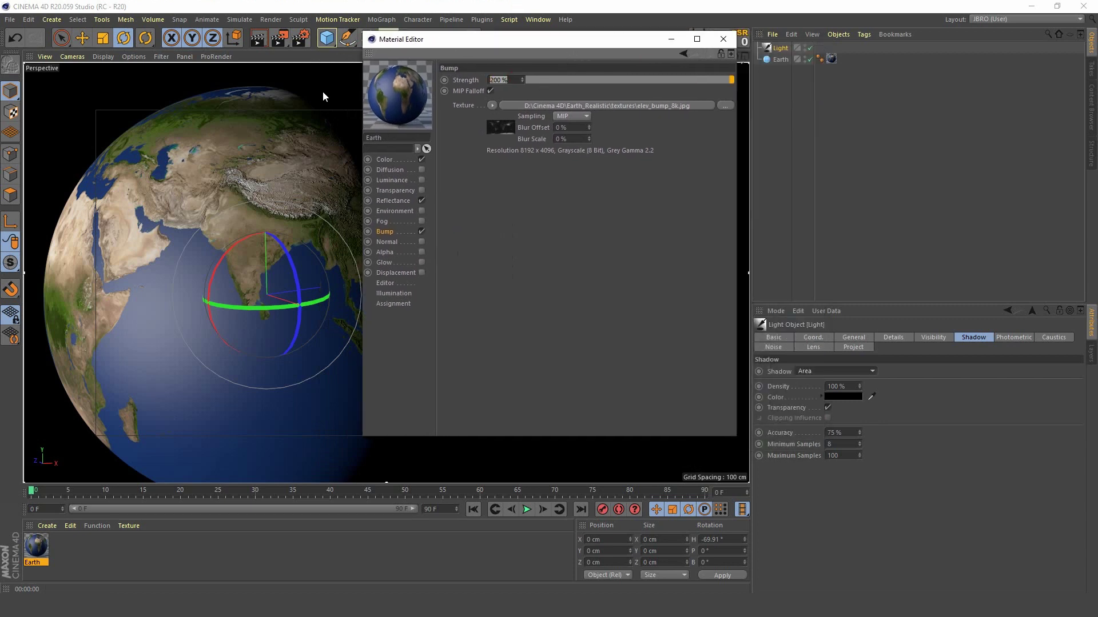
{"action": "type", "text": "40"}
{"action": "key", "text": "Return"}
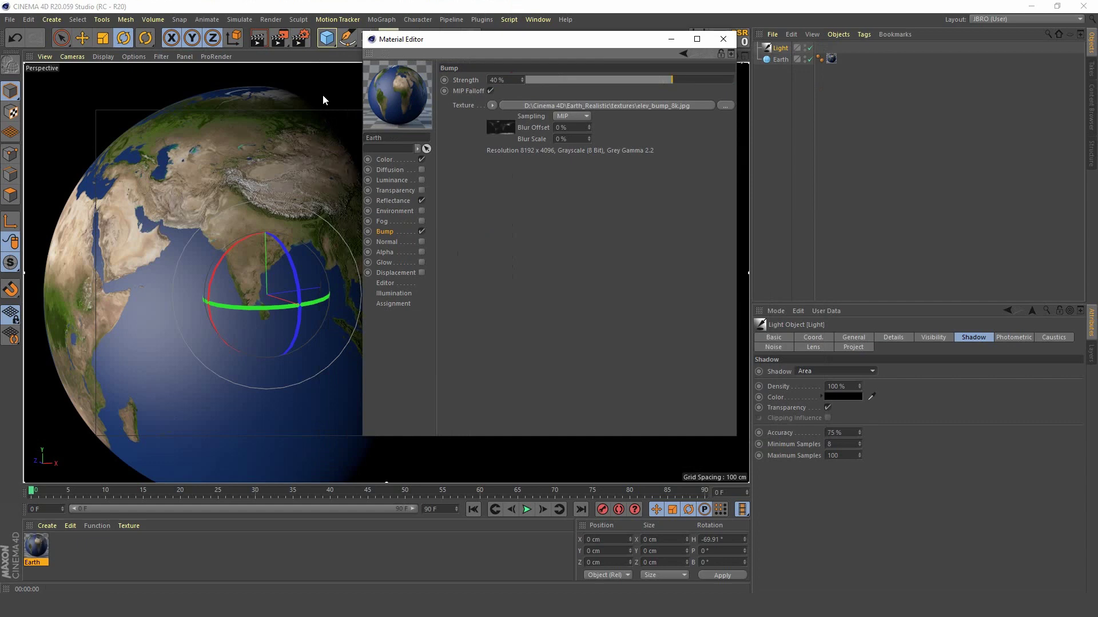
Spin the Earth around its vertical axis to bring east Asia into view.
{"action": "scroll", "coordinate": [275, 229], "scroll_direction": "up", "scroll_amount": 5}
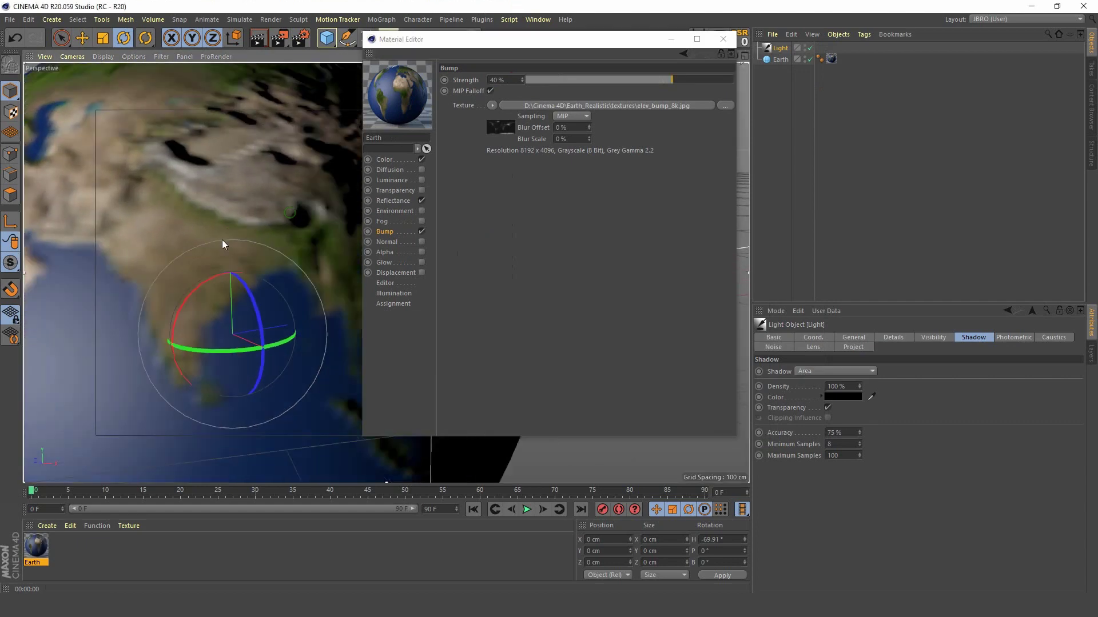
{"action": "left_click_drag", "start_coordinate": [601, 41], "coordinate": [797, 45]}
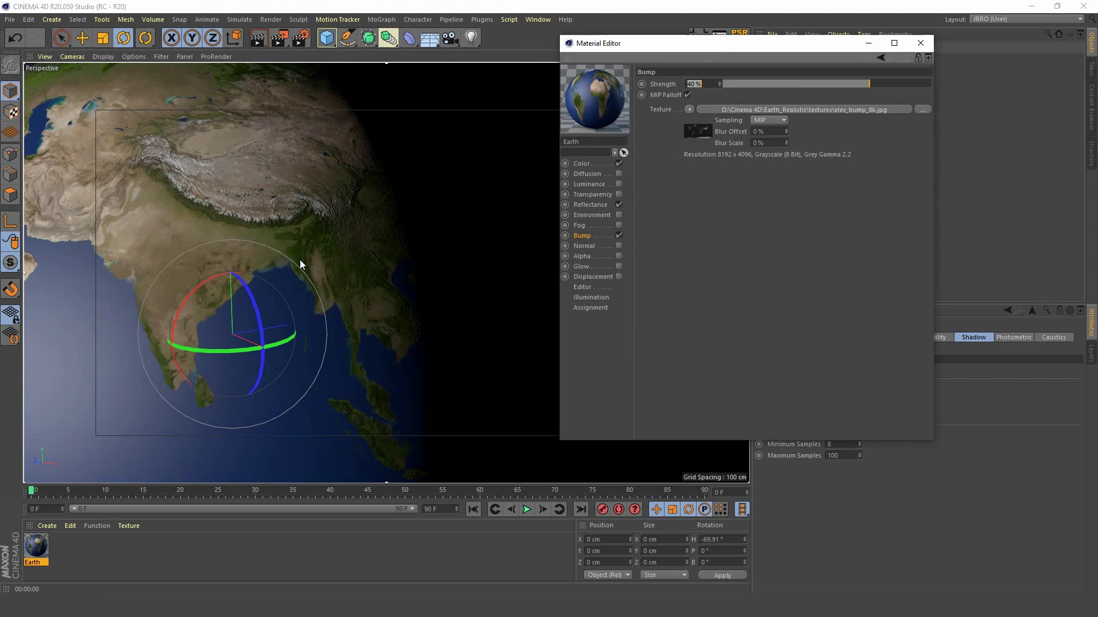
{"action": "scroll", "coordinate": [275, 257], "scroll_direction": "down", "scroll_amount": 5}
{"action": "scroll", "coordinate": [255, 260], "scroll_direction": "up", "scroll_amount": 5}
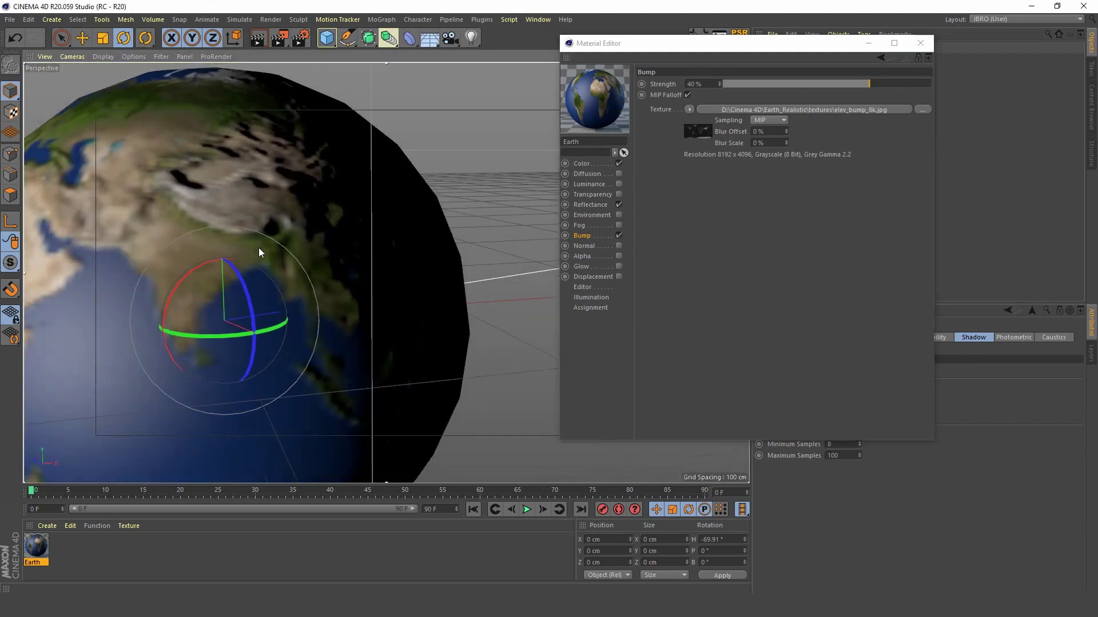
{"action": "left_click_drag", "start_coordinate": [233, 335], "coordinate": [543, 203]}
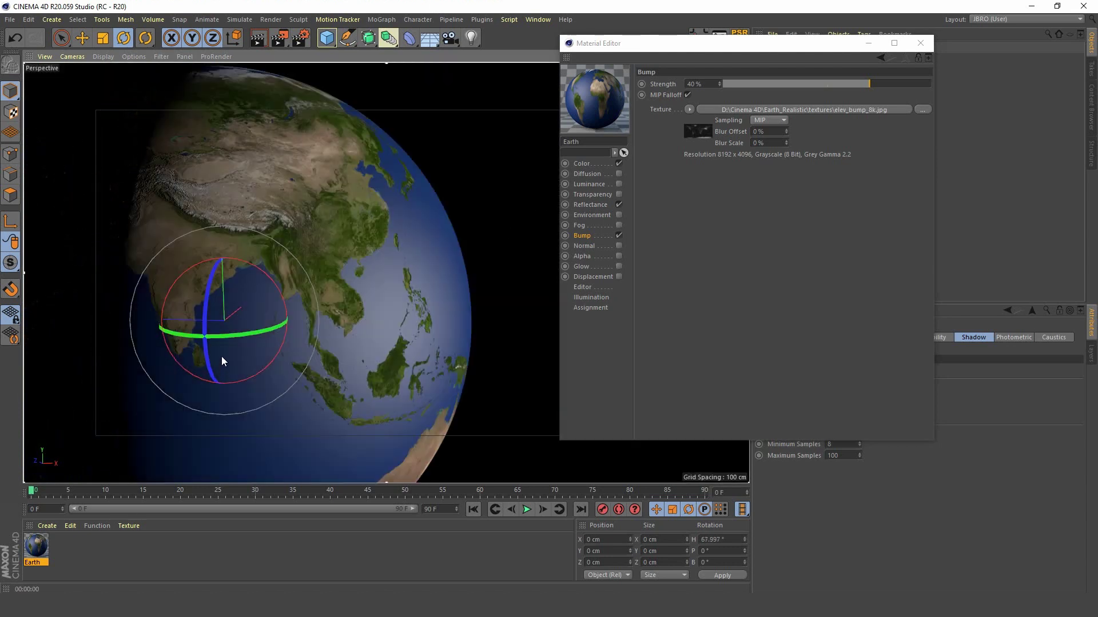
{"action": "left_click_drag", "start_coordinate": [232, 335], "coordinate": [311, 396]}
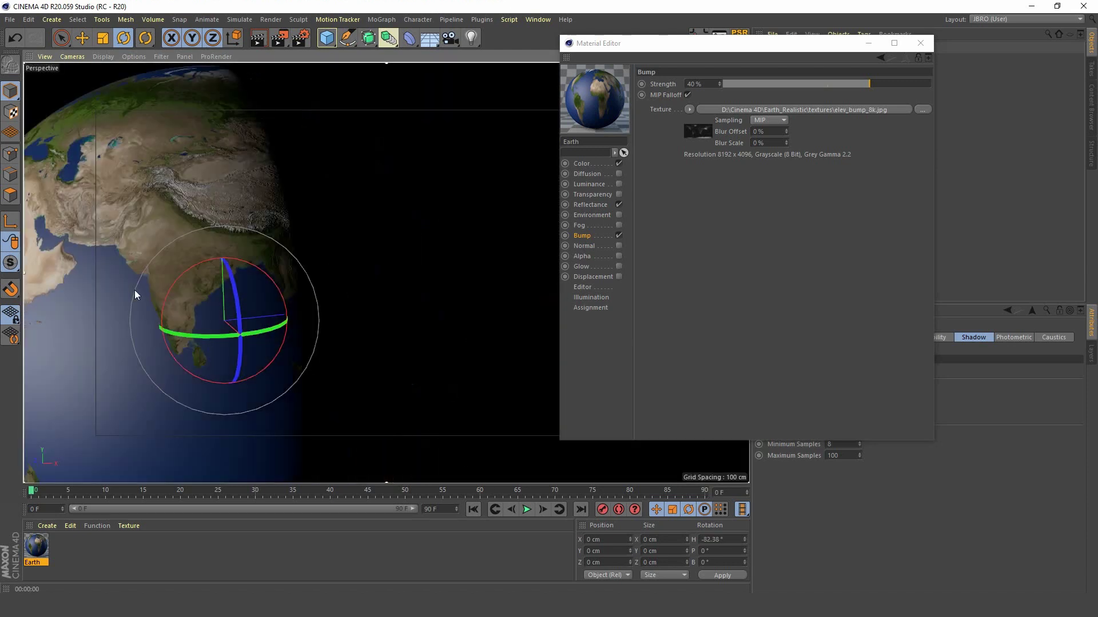
{"action": "left_click_drag", "start_coordinate": [820, 47], "coordinate": [828, 101]}
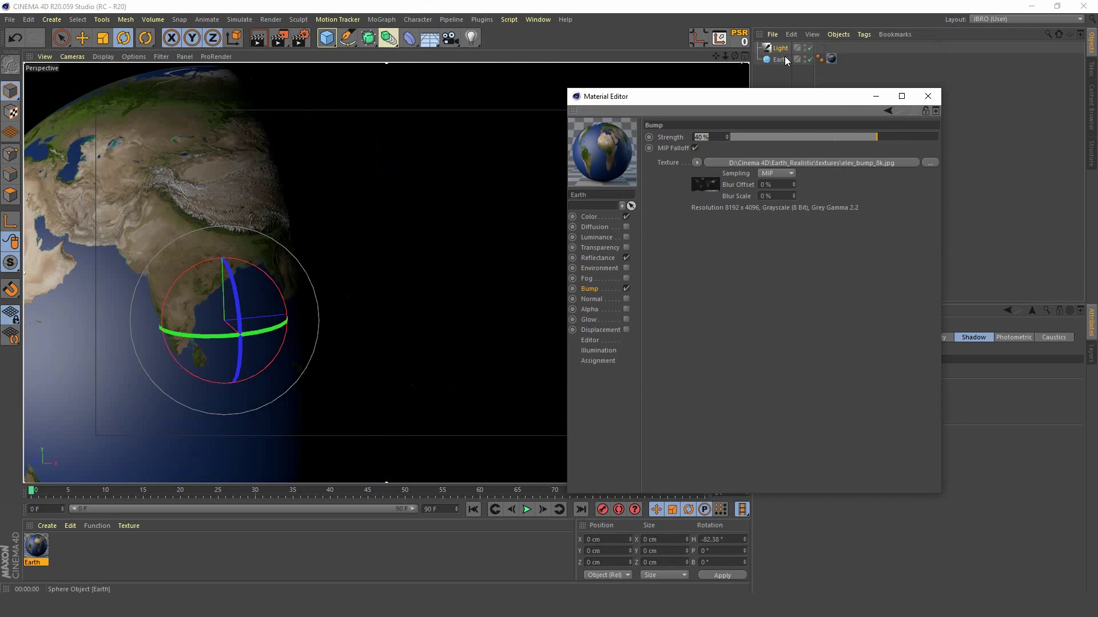
{"action": "left_click_drag", "start_coordinate": [193, 338], "coordinate": [7, 354]}
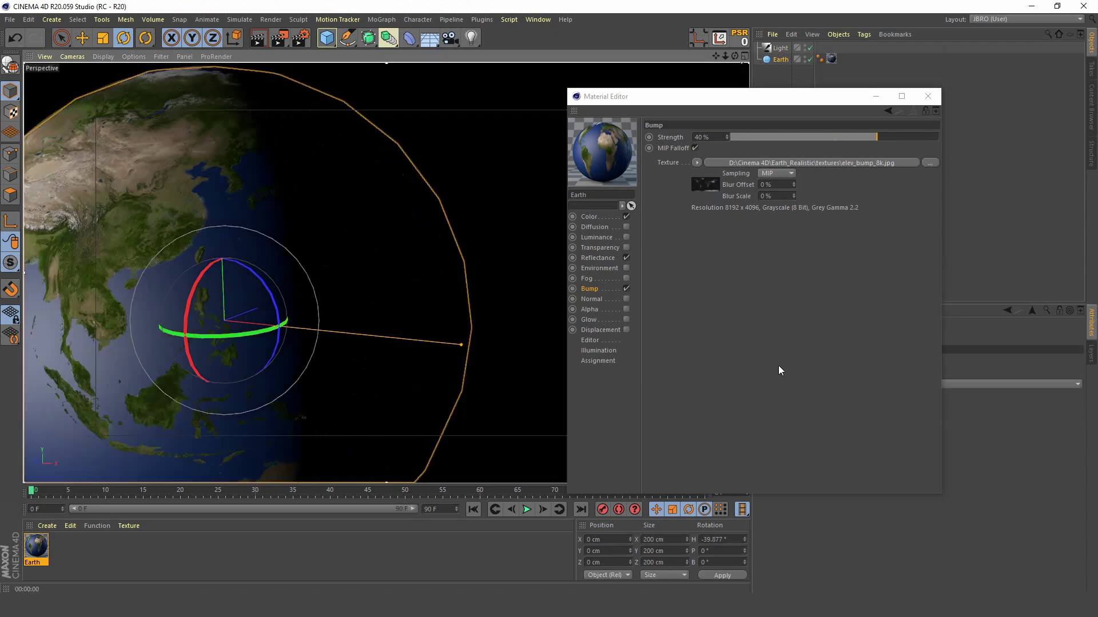
{"action": "left_click_drag", "start_coordinate": [88, 309], "coordinate": [151, 292], "text": "alt"}
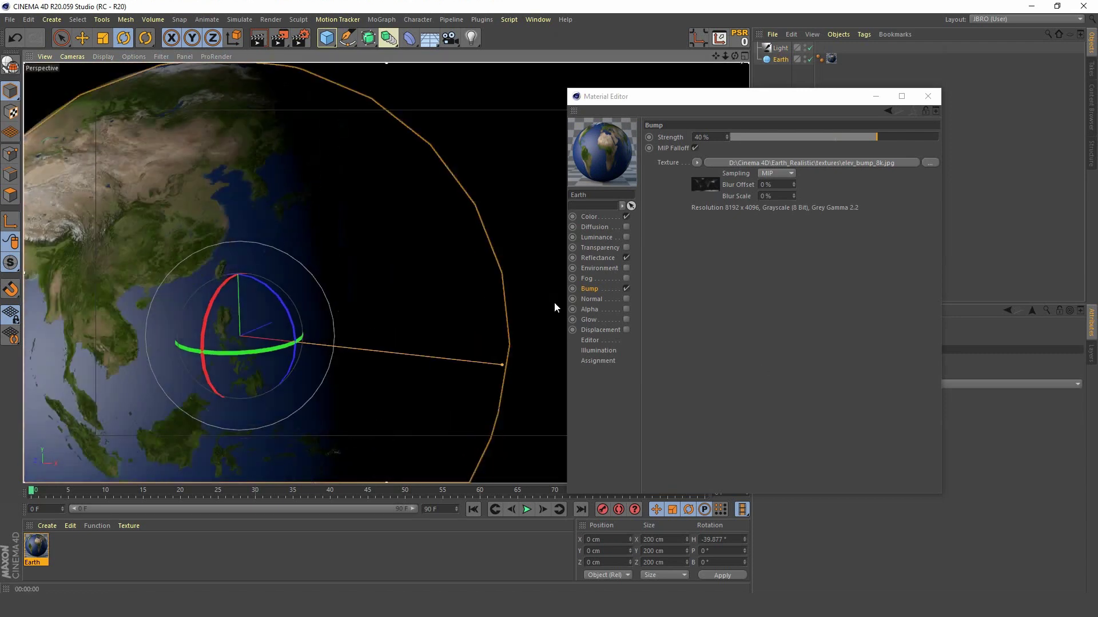
Settle the bump strength at 50% after testing 200%, then close the Material Editor.
{"action": "double_click", "coordinate": [709, 137]}
{"action": "type", "text": "200"}
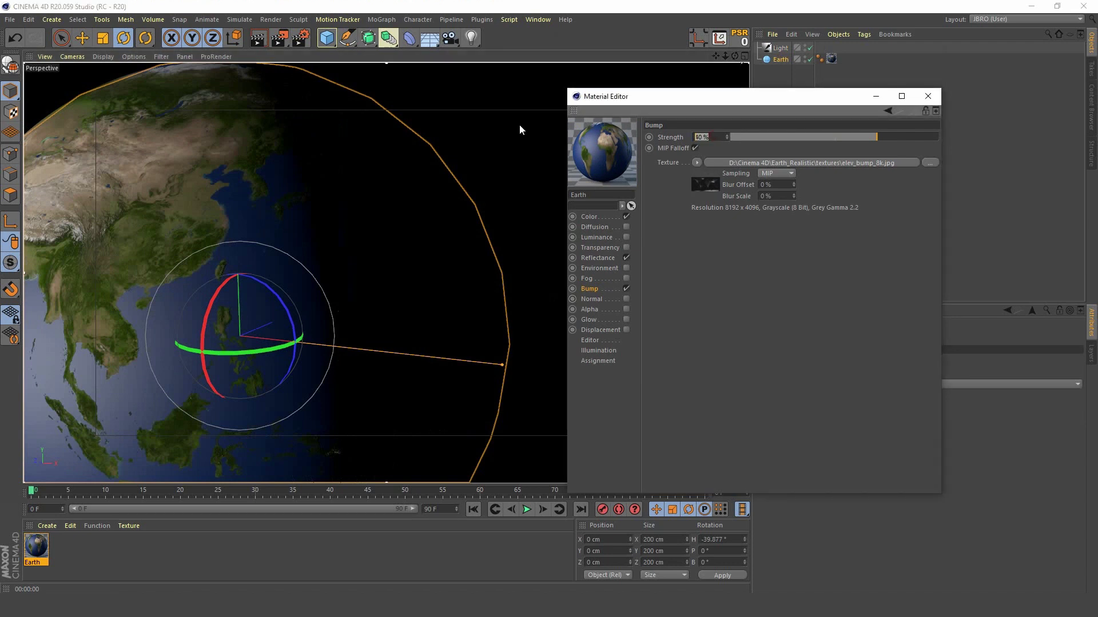
{"action": "key", "text": "Return"}
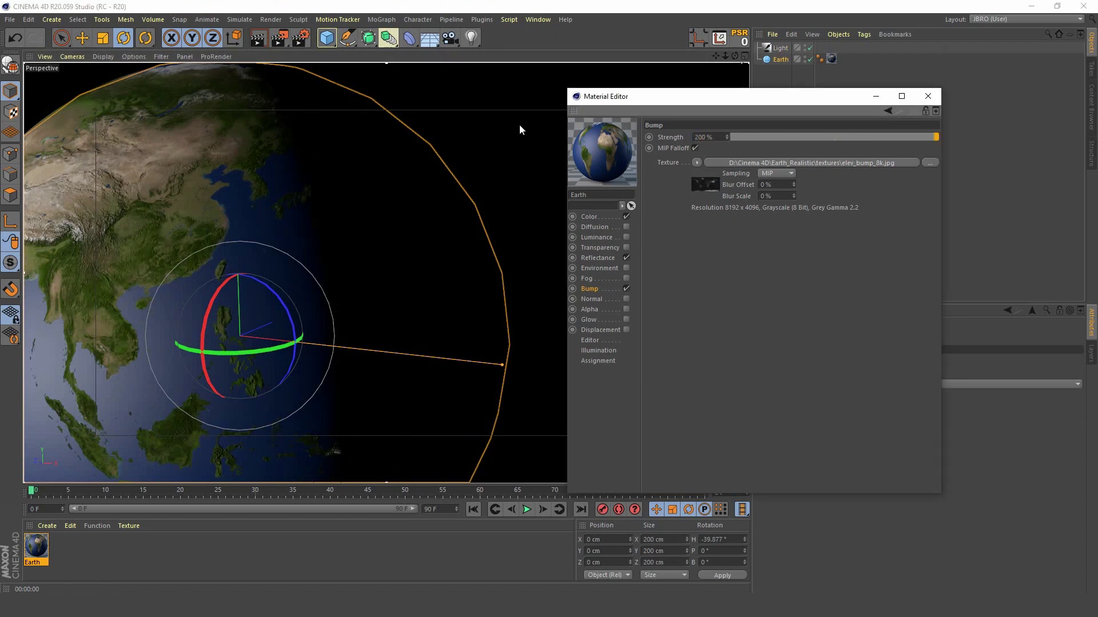
{"action": "double_click", "coordinate": [717, 139]}
{"action": "type", "text": "50"}
{"action": "key", "text": "Return"}
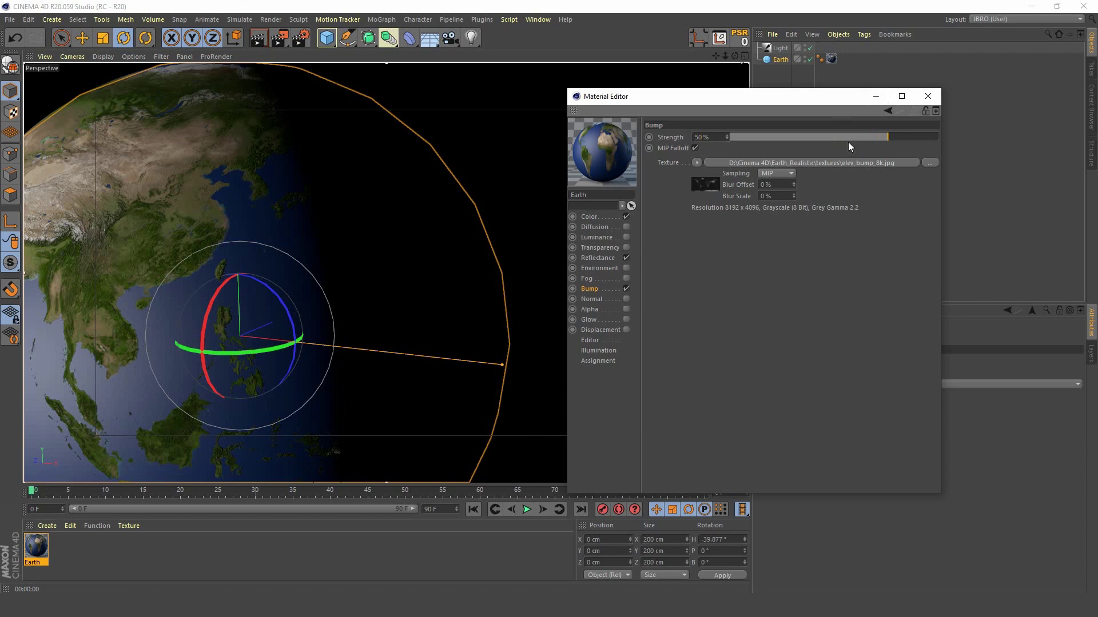
{"action": "left_click", "coordinate": [927, 97]}
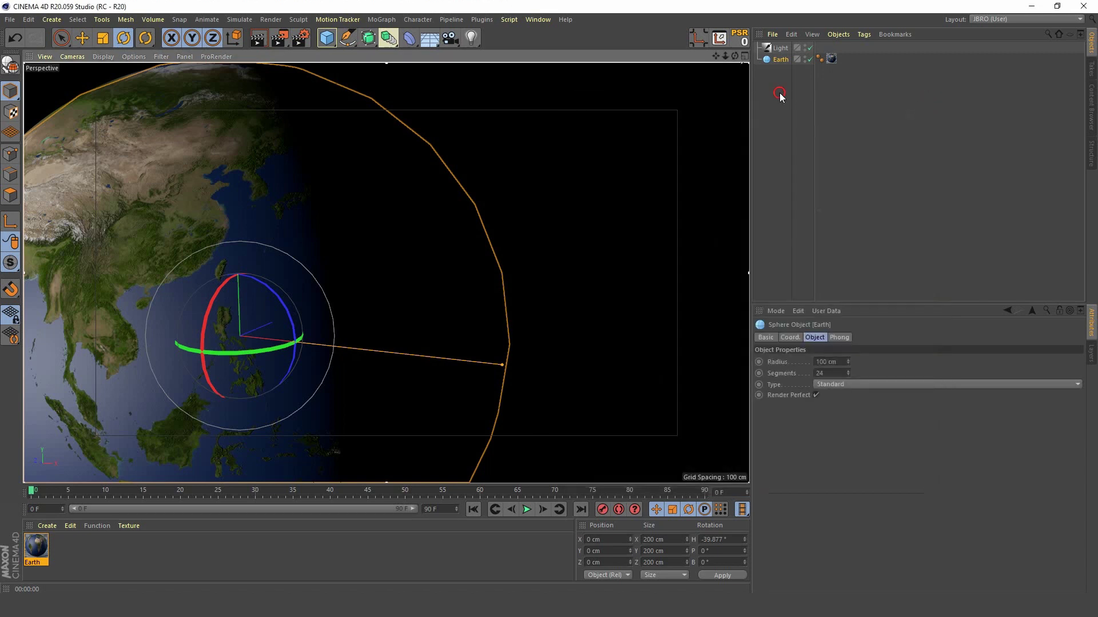
Enable the Earth material's Luminance channel and load 8k_earth_nightmap.jpg as its texture.
{"action": "left_click", "coordinate": [780, 95]}
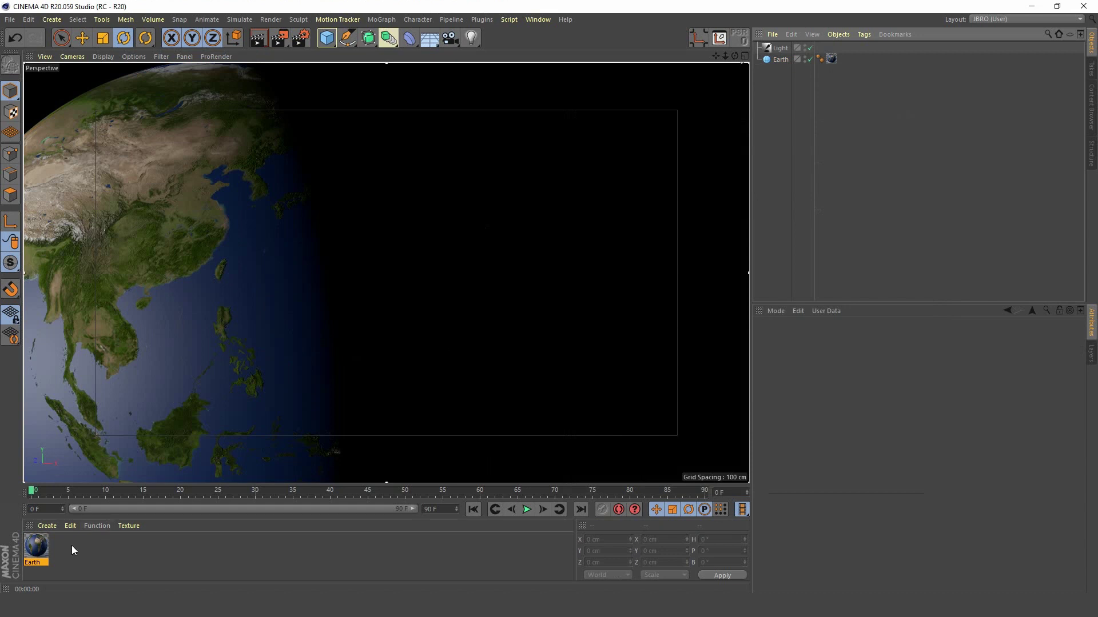
{"action": "double_click", "coordinate": [35, 547]}
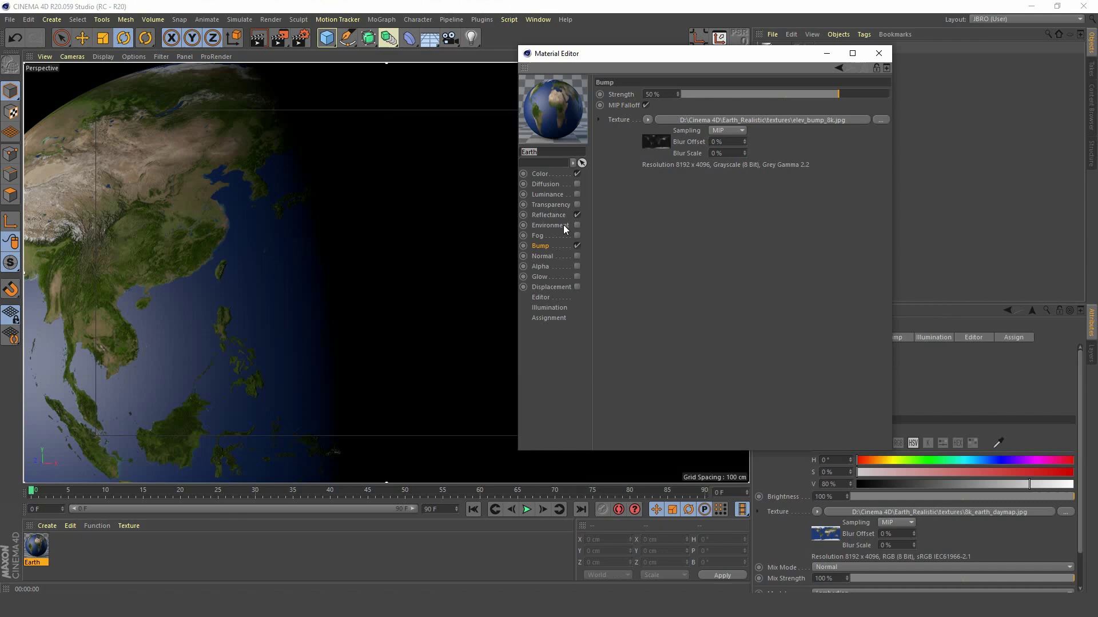
{"action": "left_click", "coordinate": [553, 195]}
{"action": "left_click", "coordinate": [577, 194]}
{"action": "left_click", "coordinate": [654, 174]}
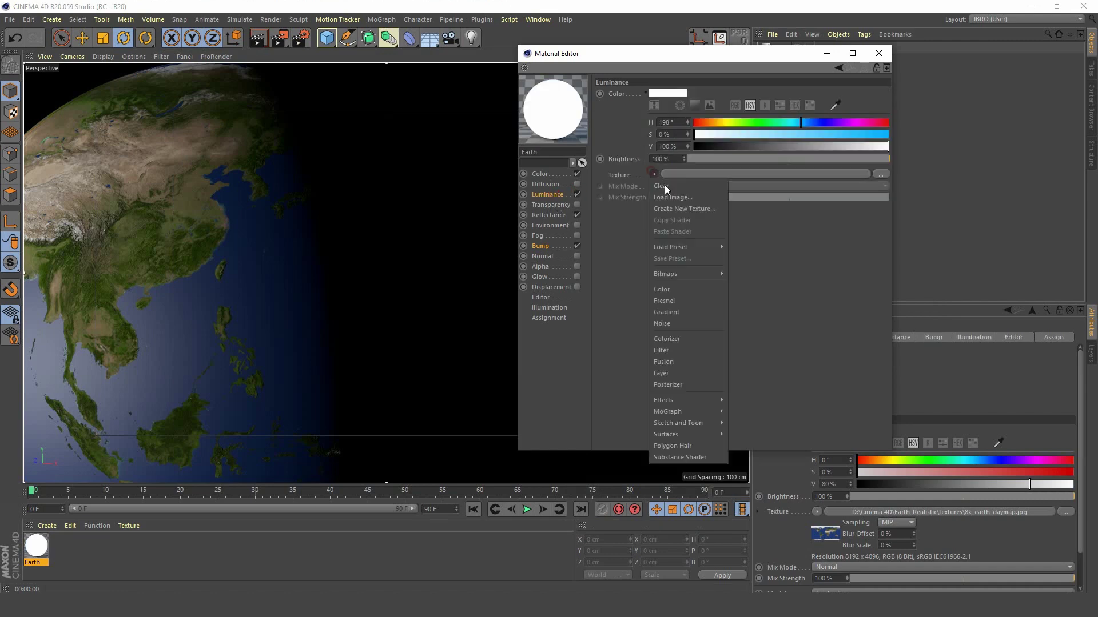
{"action": "left_click", "coordinate": [674, 197]}
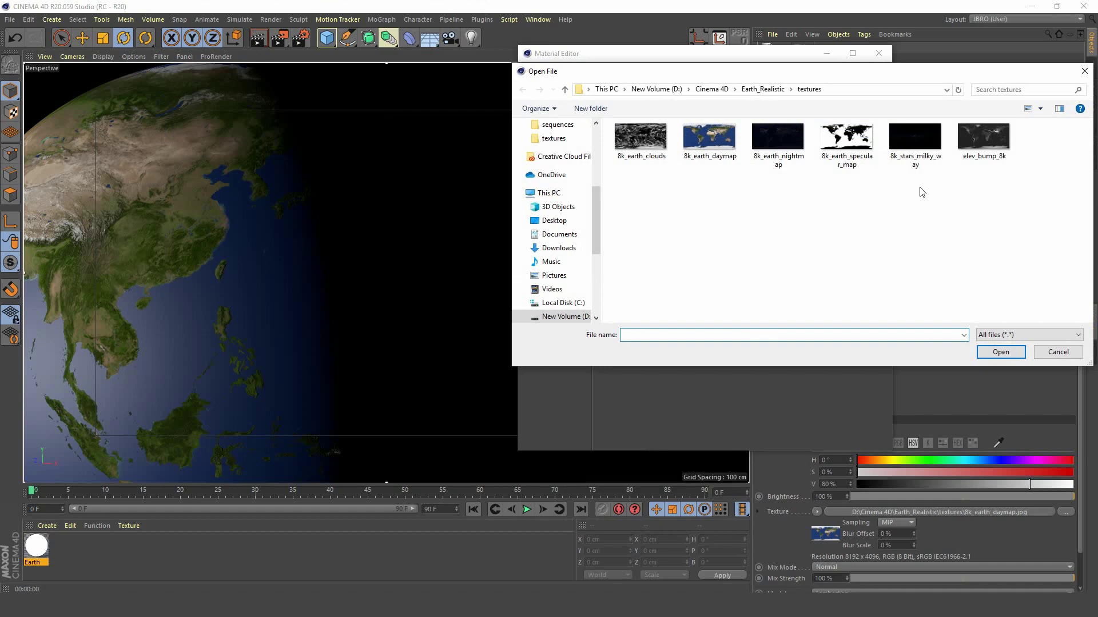
{"action": "double_click", "coordinate": [792, 140]}
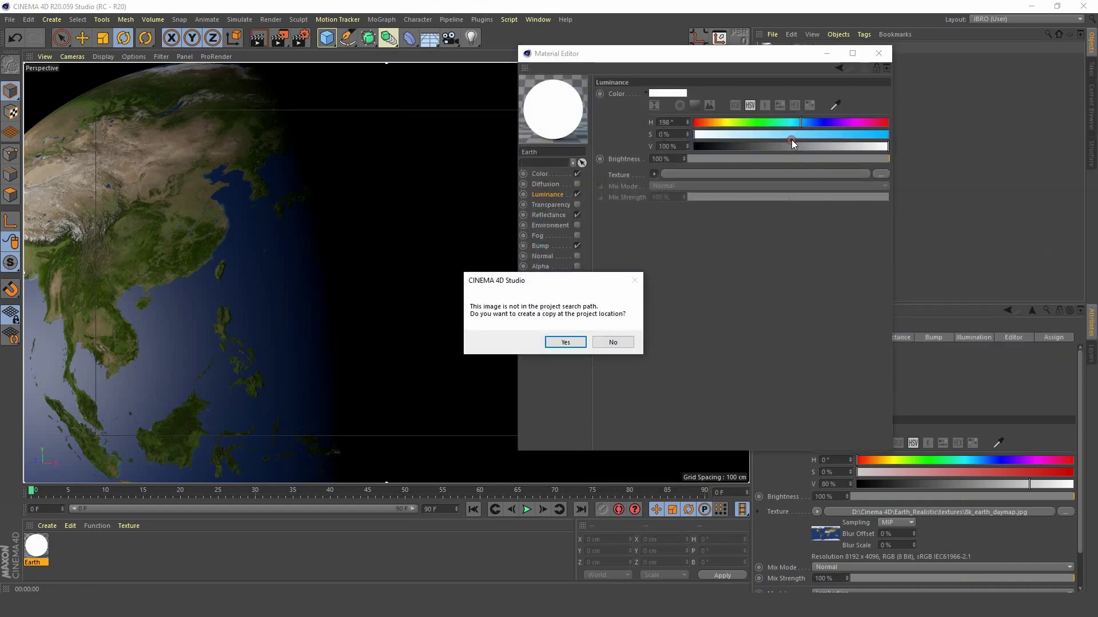
{"action": "left_click", "coordinate": [622, 342]}
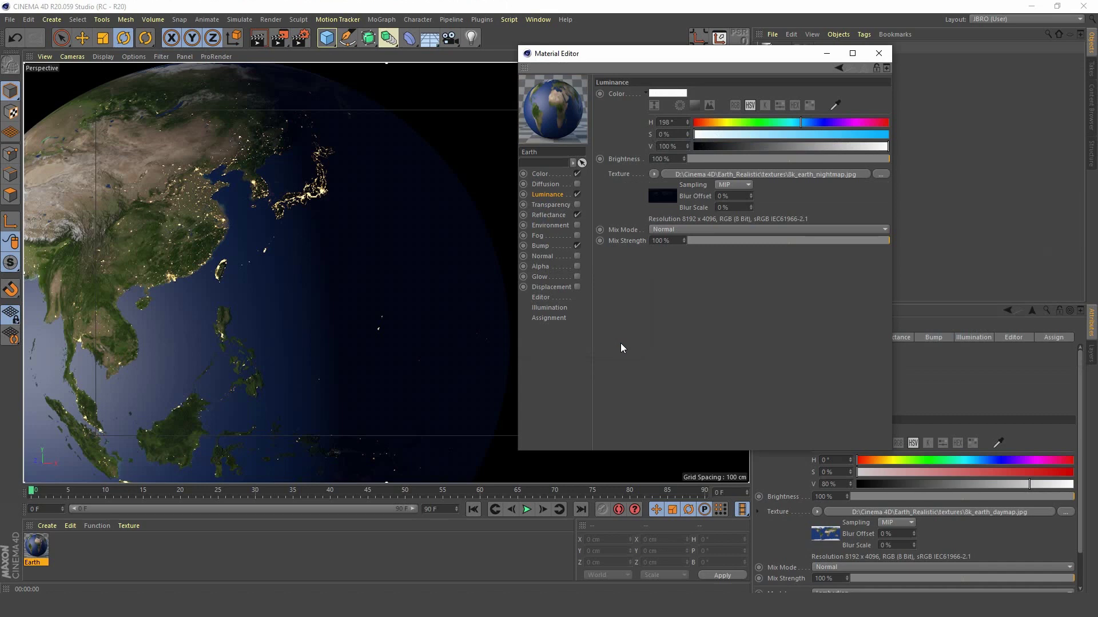
Rotate the light and turn Earth to heading -11.614° to show night-side city lights.
{"action": "left_click", "coordinate": [825, 53]}
{"action": "left_click", "coordinate": [779, 48]}
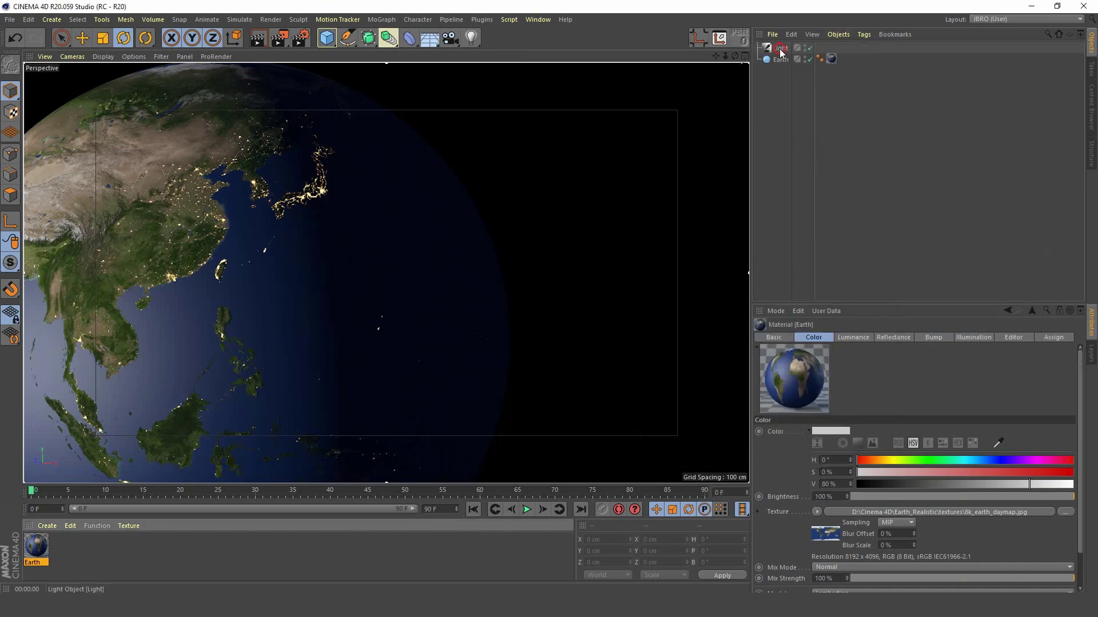
{"action": "left_click_drag", "start_coordinate": [279, 345], "coordinate": [245, 349]}
{"action": "left_click", "coordinate": [779, 59]}
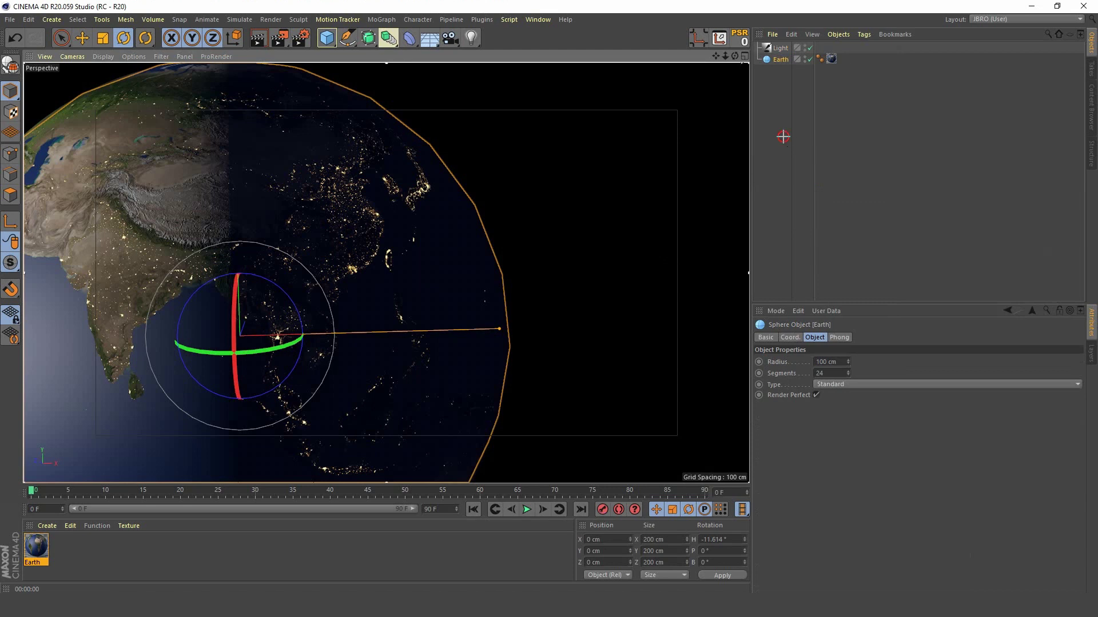
{"action": "left_click", "coordinate": [783, 137]}
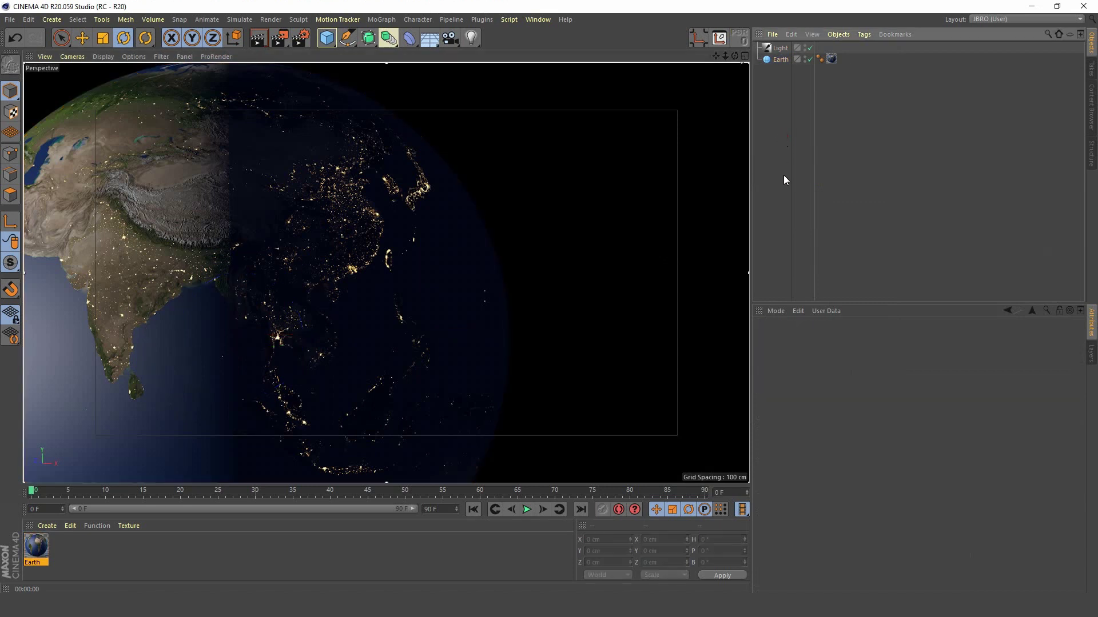
Convert the luminance texture to a Layer shader and add a Backlight effect layer.
{"action": "double_click", "coordinate": [44, 544]}
{"action": "left_click_drag", "start_coordinate": [649, 52], "coordinate": [697, 38]}
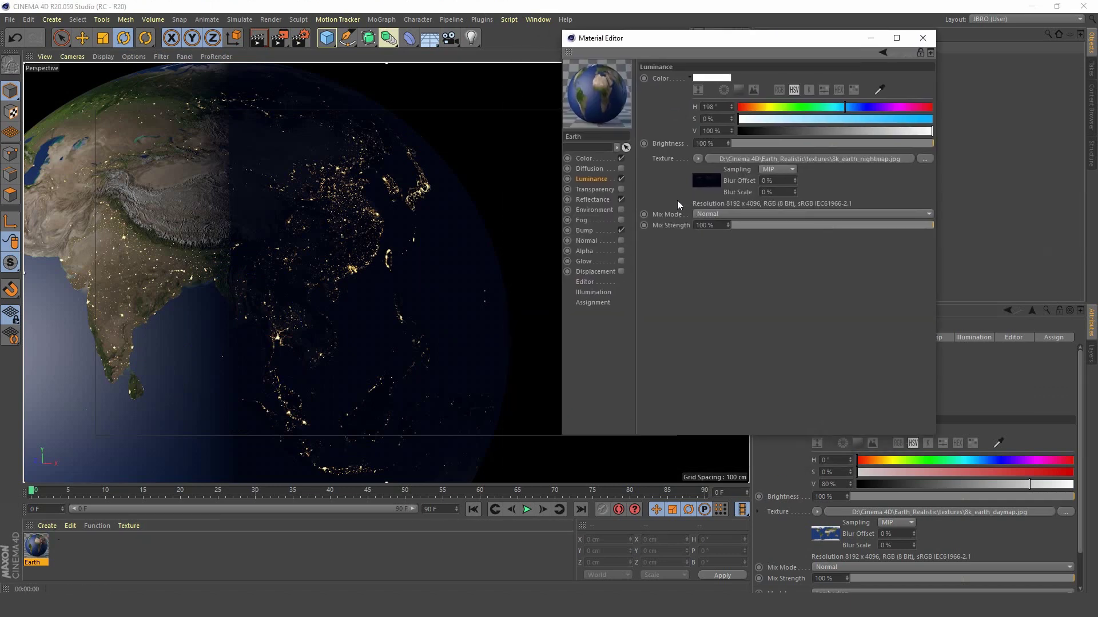
{"action": "left_click", "coordinate": [698, 158]}
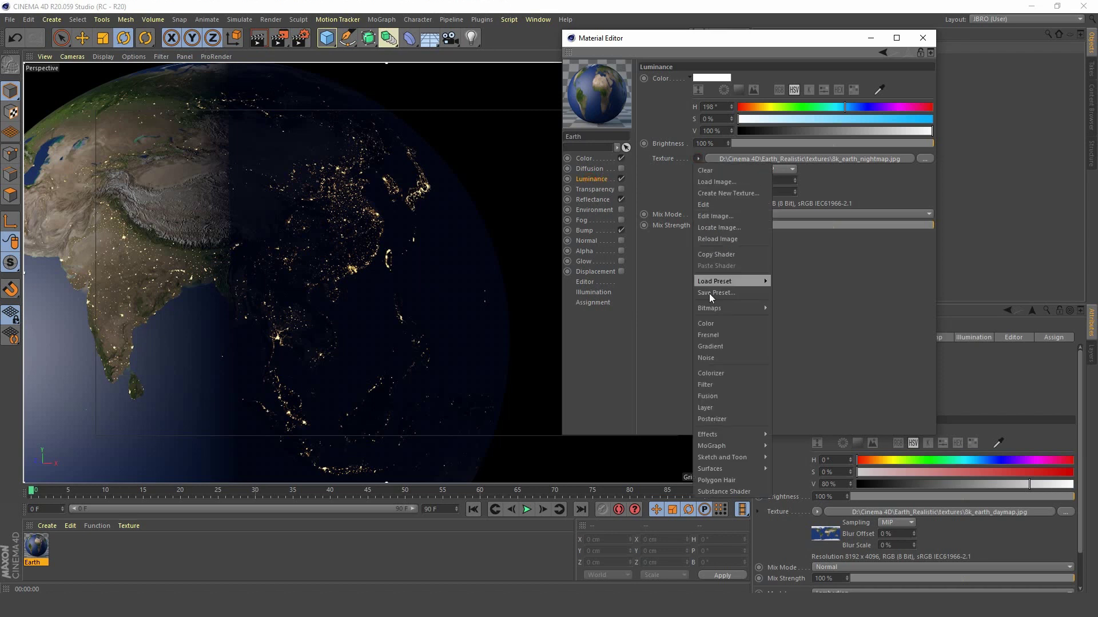
{"action": "left_click", "coordinate": [734, 406]}
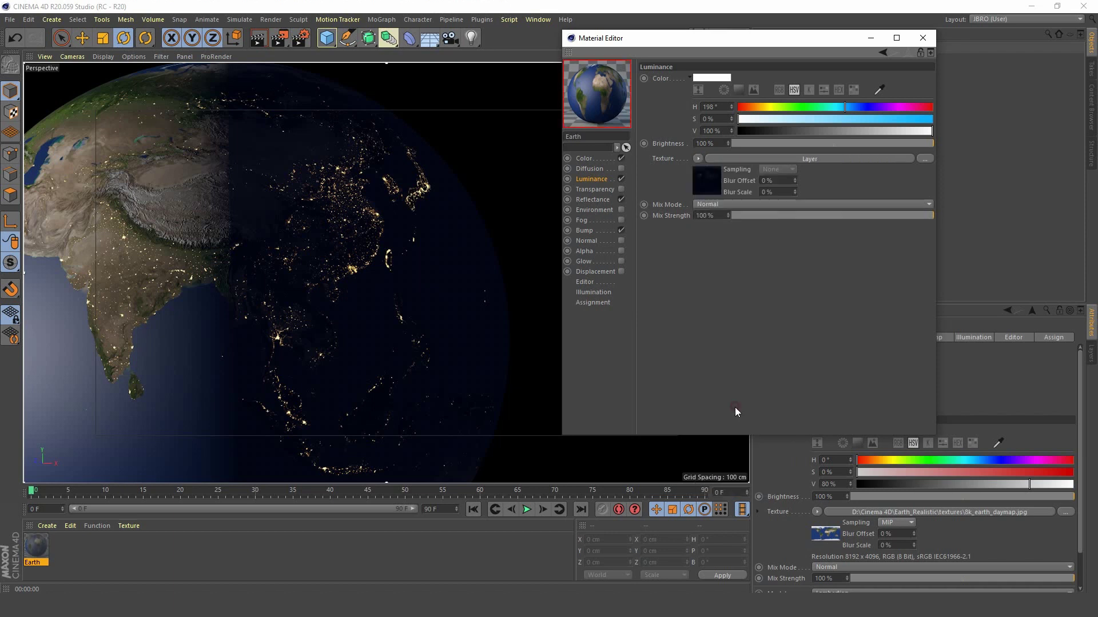
{"action": "left_click", "coordinate": [751, 160]}
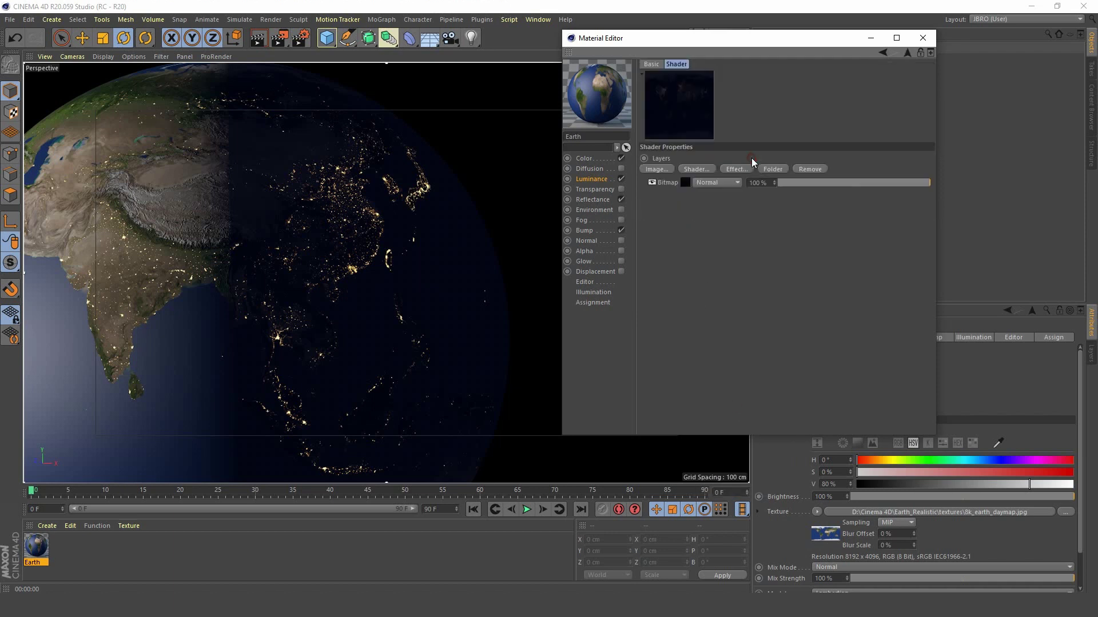
{"action": "left_click", "coordinate": [700, 169]}
{"action": "mouse_move", "coordinate": [747, 325]}
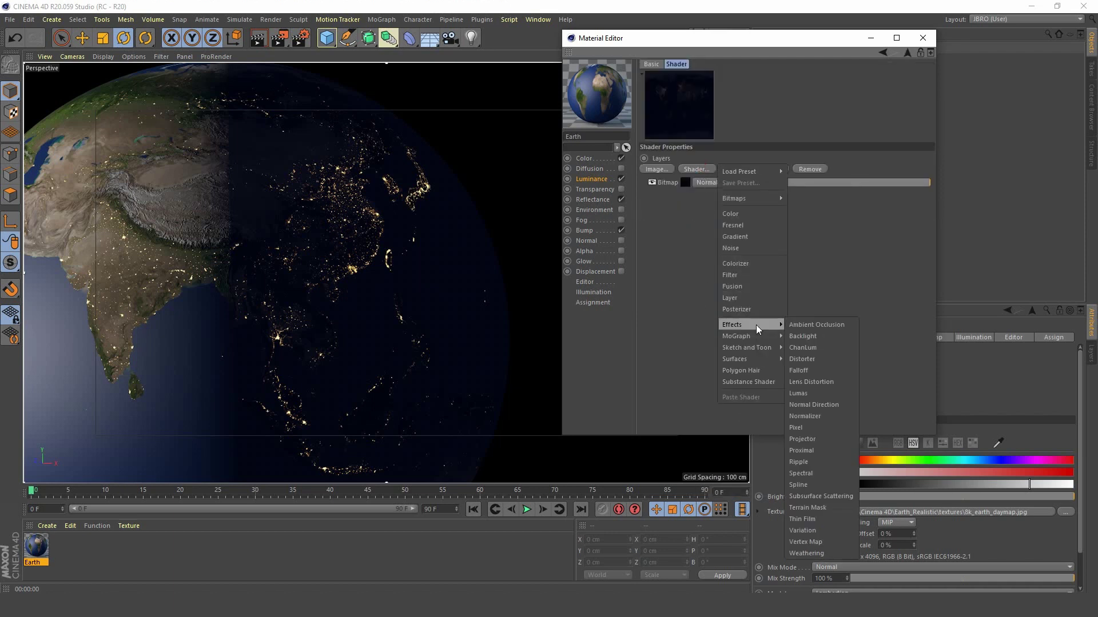
{"action": "left_click", "coordinate": [815, 336]}
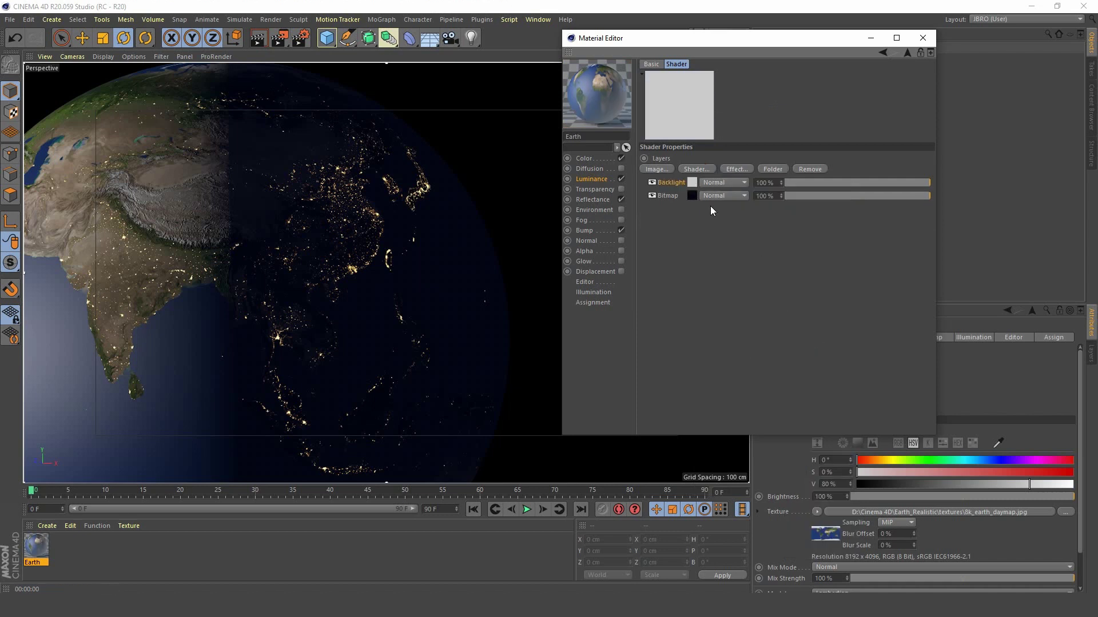
Set Backlight illumination to 100%, shadow intensity to 0%, and its blend mode to Multiply.
{"action": "left_click", "coordinate": [690, 181]}
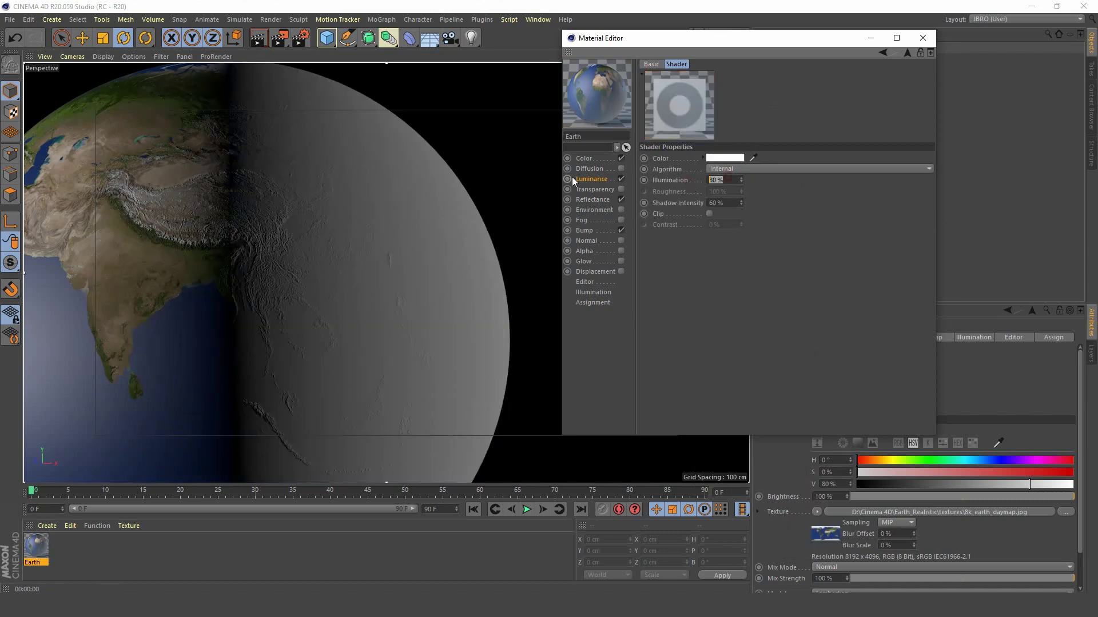
{"action": "type", "text": "100"}
{"action": "key", "text": "Return"}
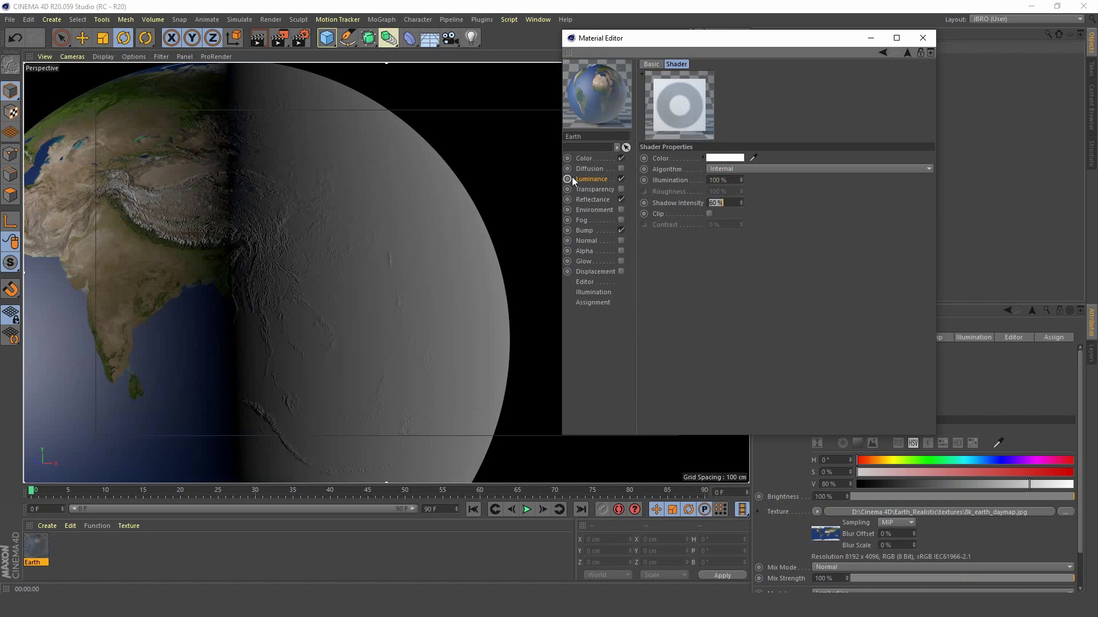
{"action": "double_click", "coordinate": [736, 204]}
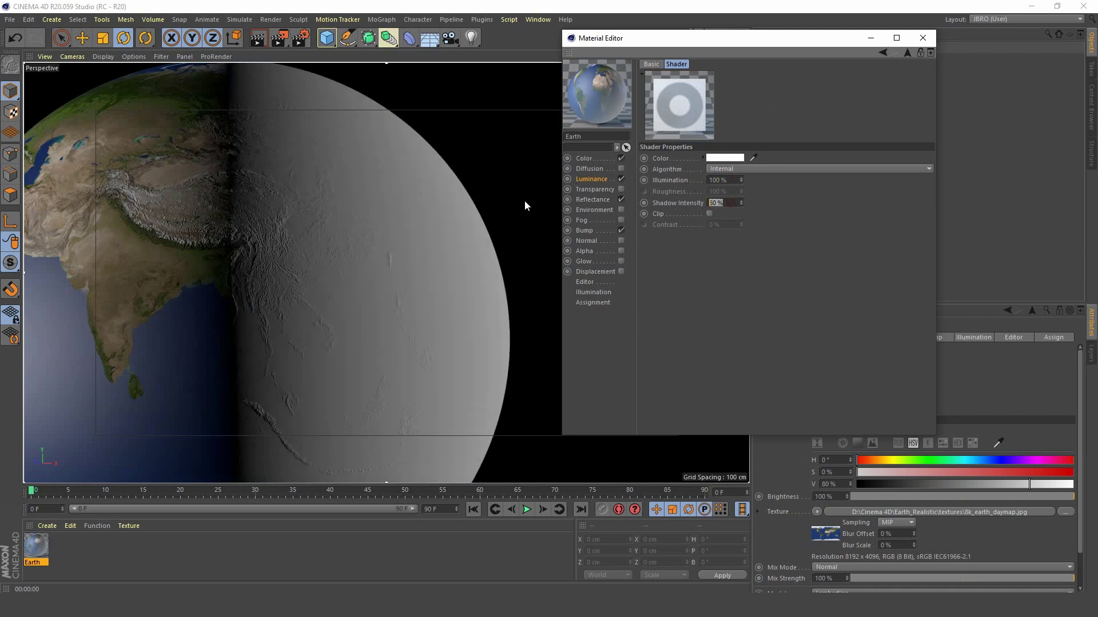
{"action": "type", "text": "0"}
{"action": "key", "text": "Return"}
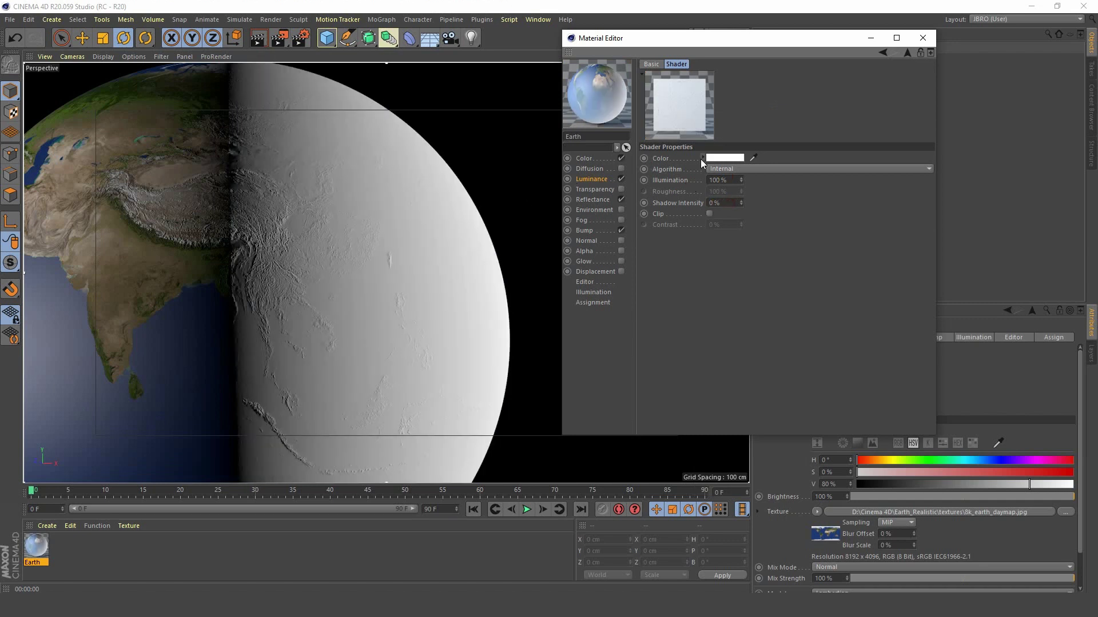
{"action": "left_click", "coordinate": [906, 53]}
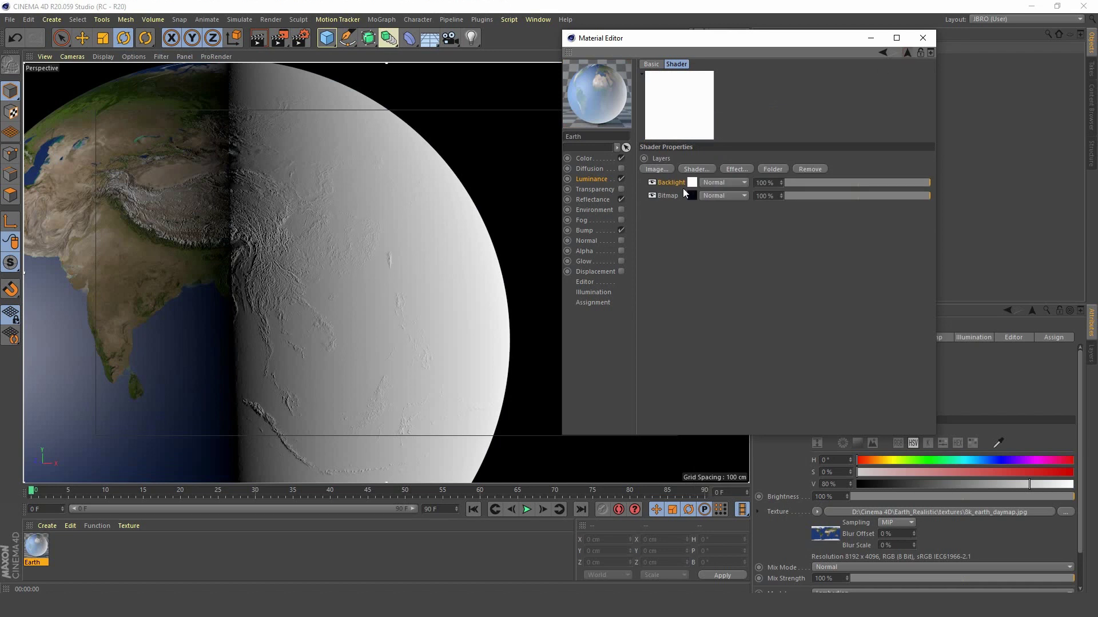
{"action": "left_click", "coordinate": [722, 184]}
{"action": "left_click", "coordinate": [729, 212]}
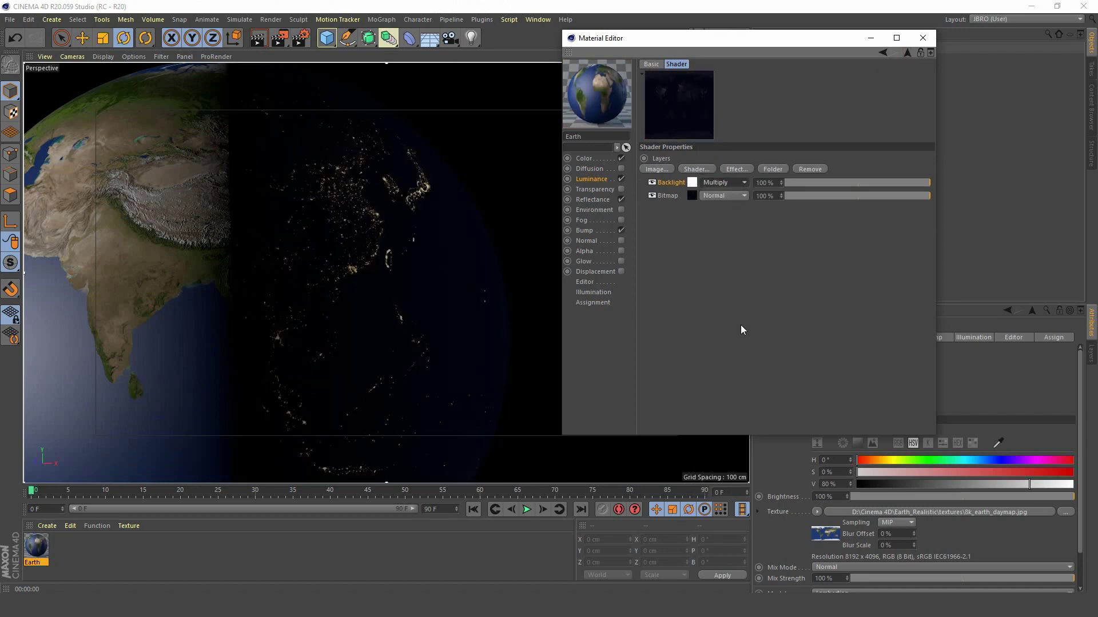
Close the Material Editor and rotate Earth and the light to new headings.
{"action": "left_click", "coordinate": [870, 38]}
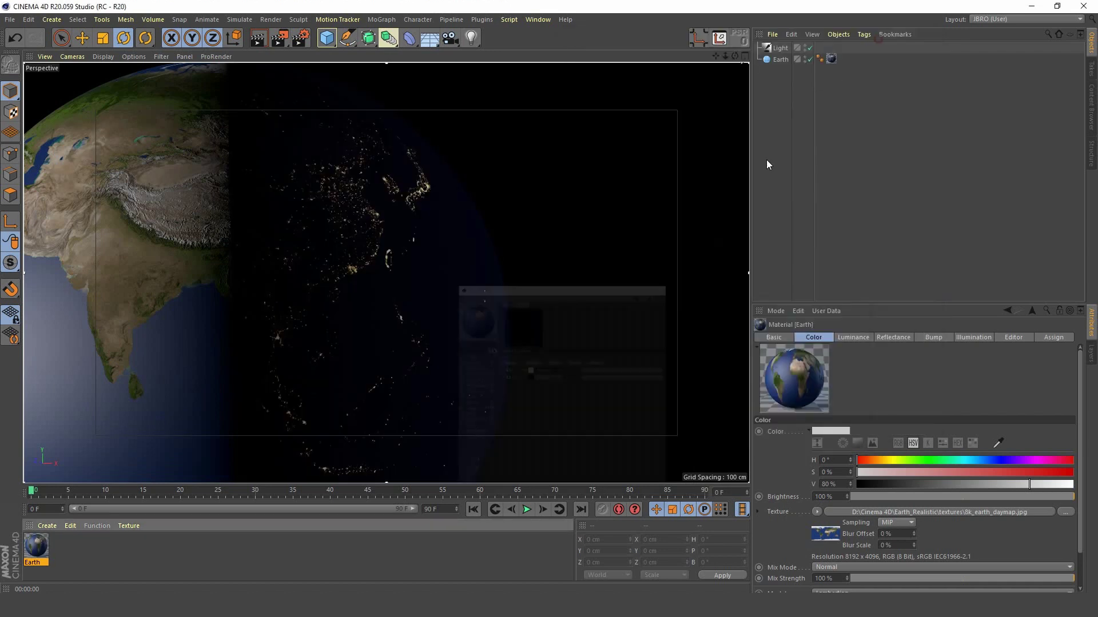
{"action": "left_click", "coordinate": [780, 59]}
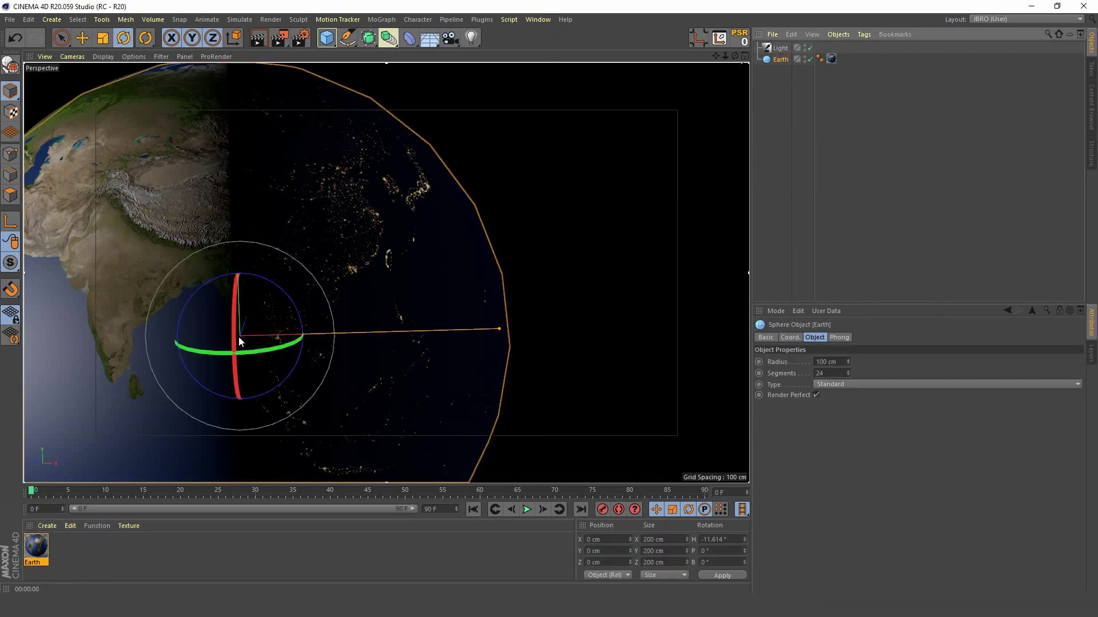
{"action": "left_click_drag", "start_coordinate": [210, 356], "coordinate": [235, 346]}
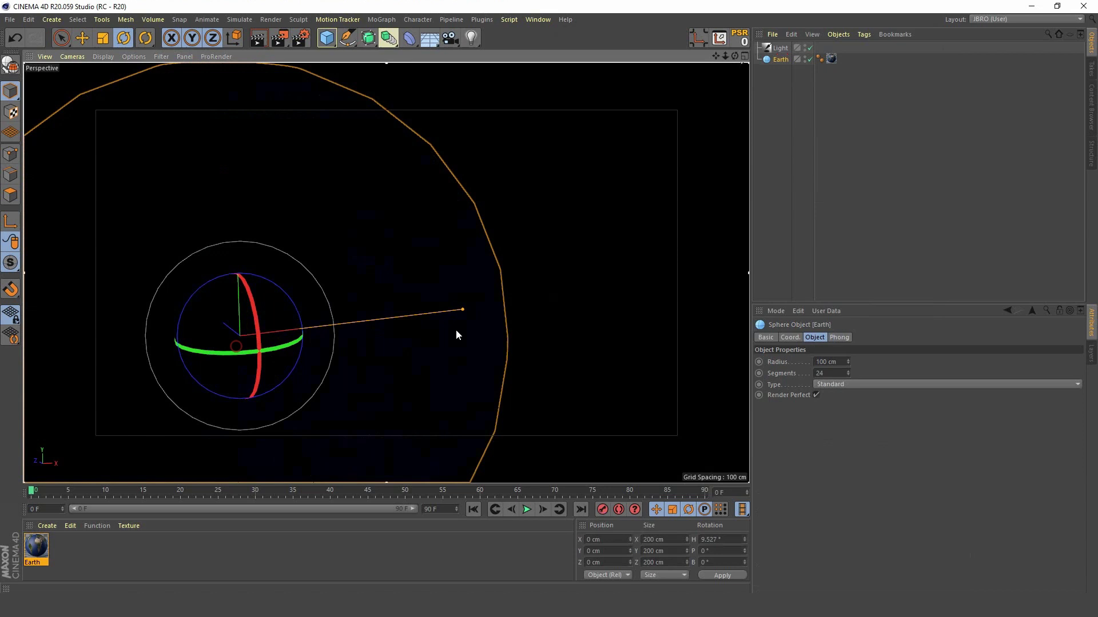
{"action": "left_click", "coordinate": [780, 48]}
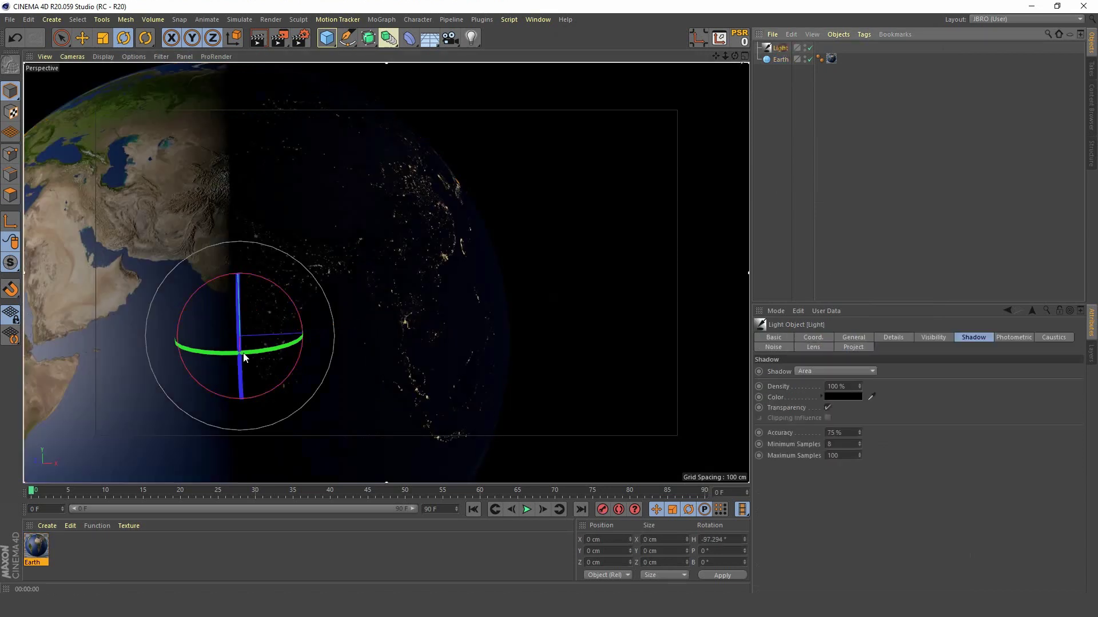
{"action": "left_click_drag", "start_coordinate": [224, 356], "coordinate": [238, 347]}
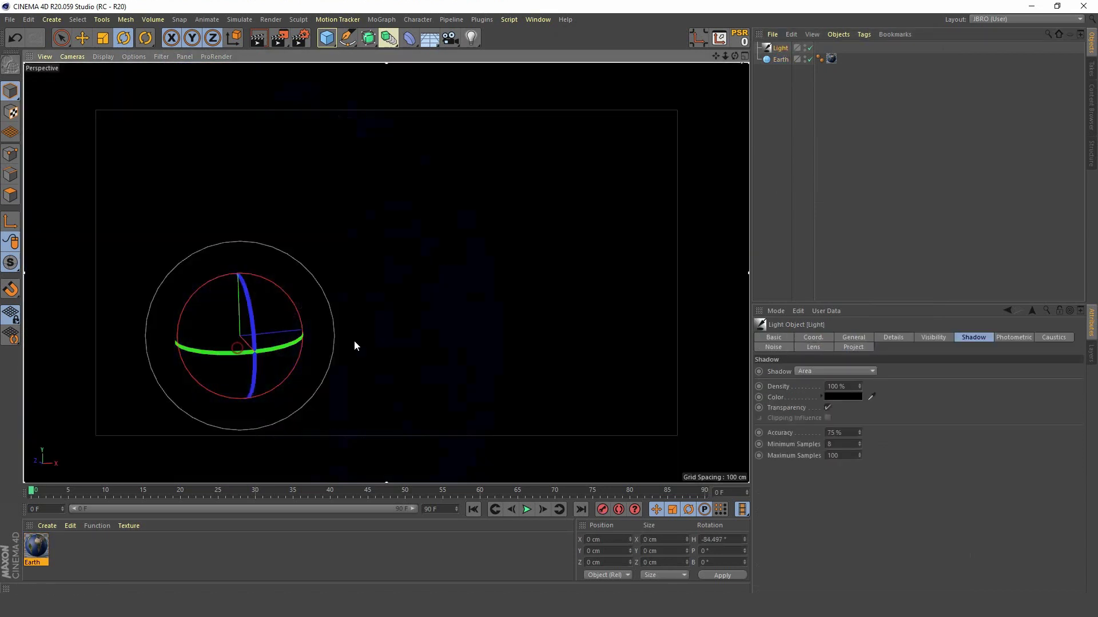
{"action": "left_click", "coordinate": [773, 144]}
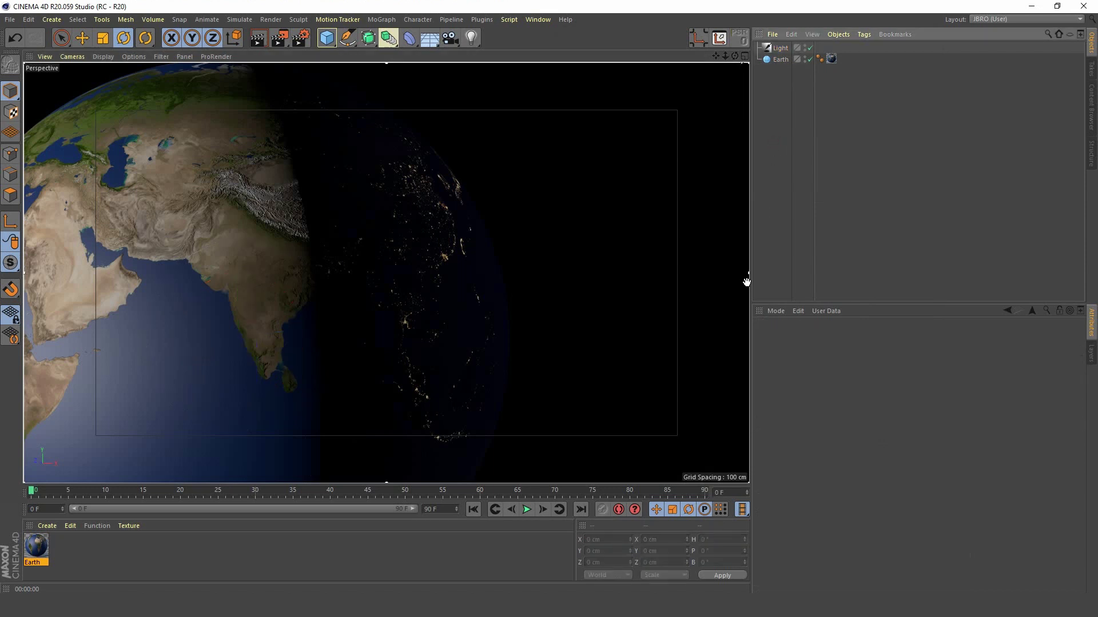
Duplicate the Earth sphere, rename the copy Clouds, and set its radius to 100.3 cm.
{"action": "left_click", "coordinate": [783, 61]}
{"action": "left_click_drag", "start_coordinate": [782, 61], "coordinate": [781, 73], "text": "ctrl"}
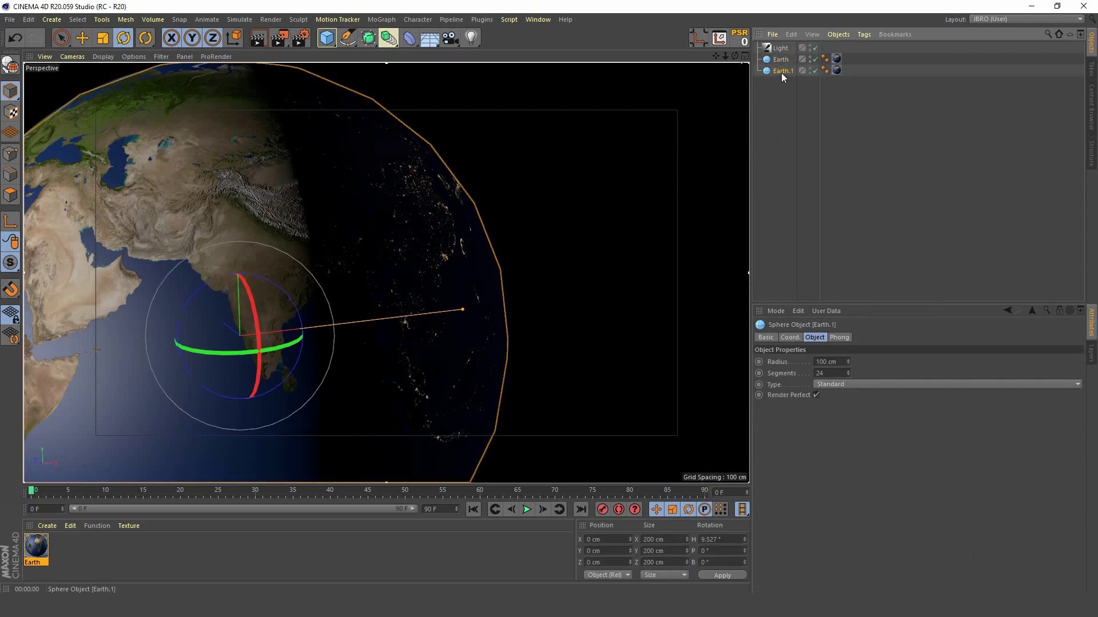
{"action": "double_click", "coordinate": [782, 71]}
{"action": "type", "text": "Cl"}
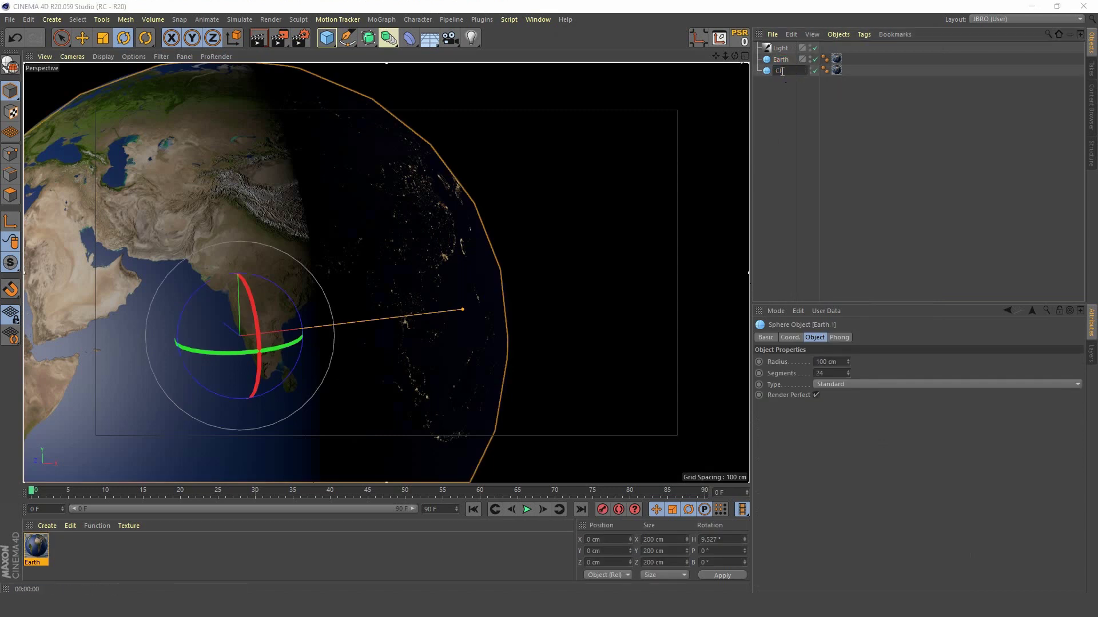
{"action": "type", "text": "ouds"}
{"action": "key", "text": "Return"}
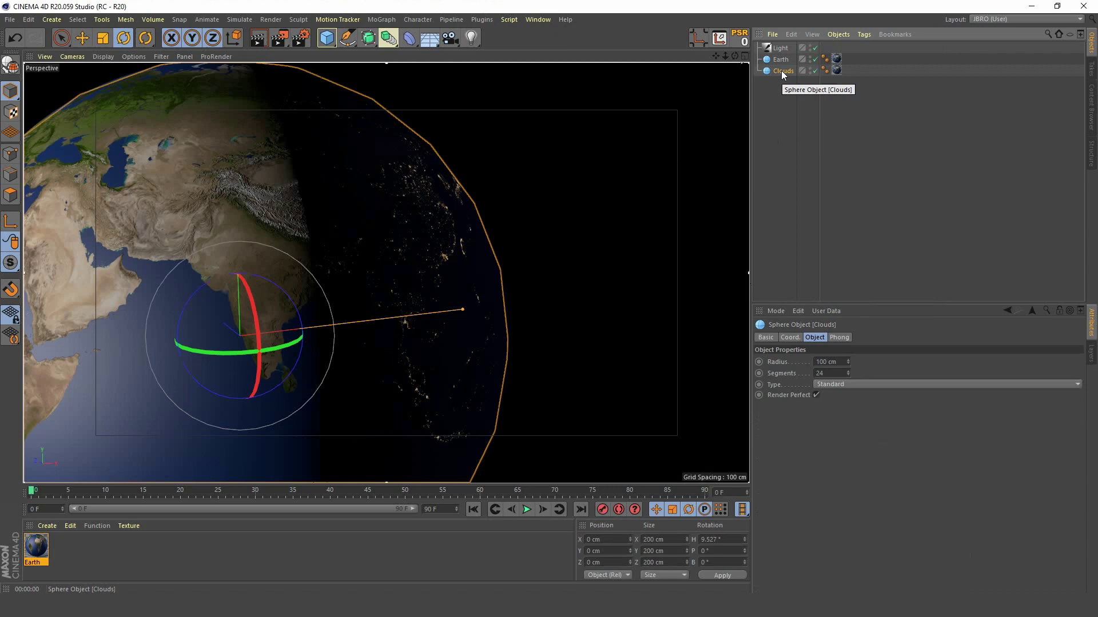
{"action": "left_click", "coordinate": [829, 362]}
{"action": "type", "text": "1"}
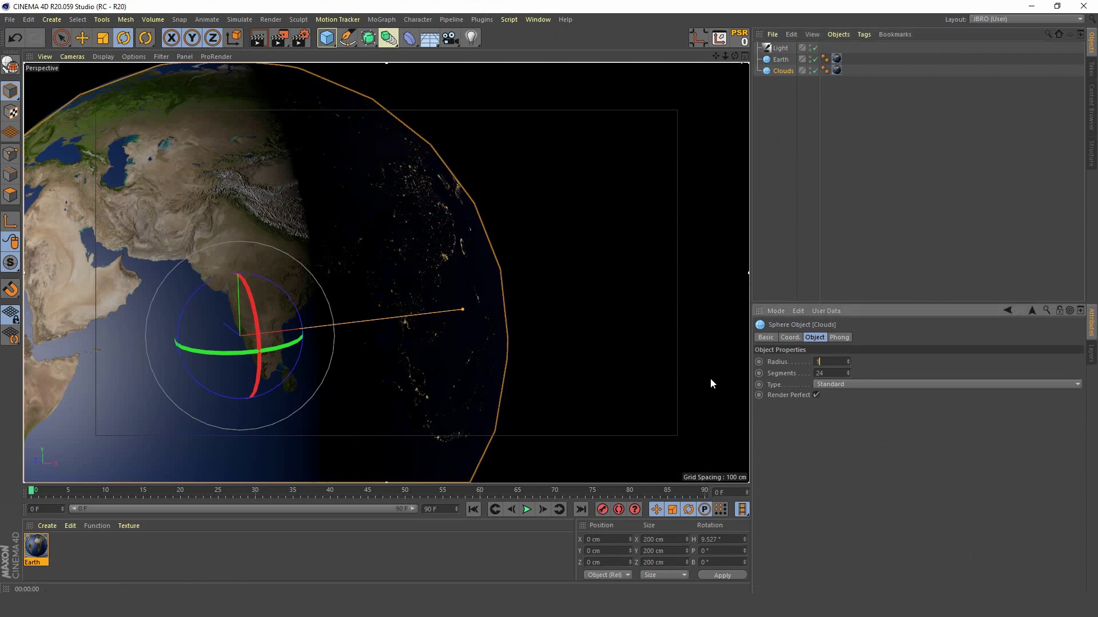
{"action": "type", "text": "00.3"}
{"action": "key", "text": "Return"}
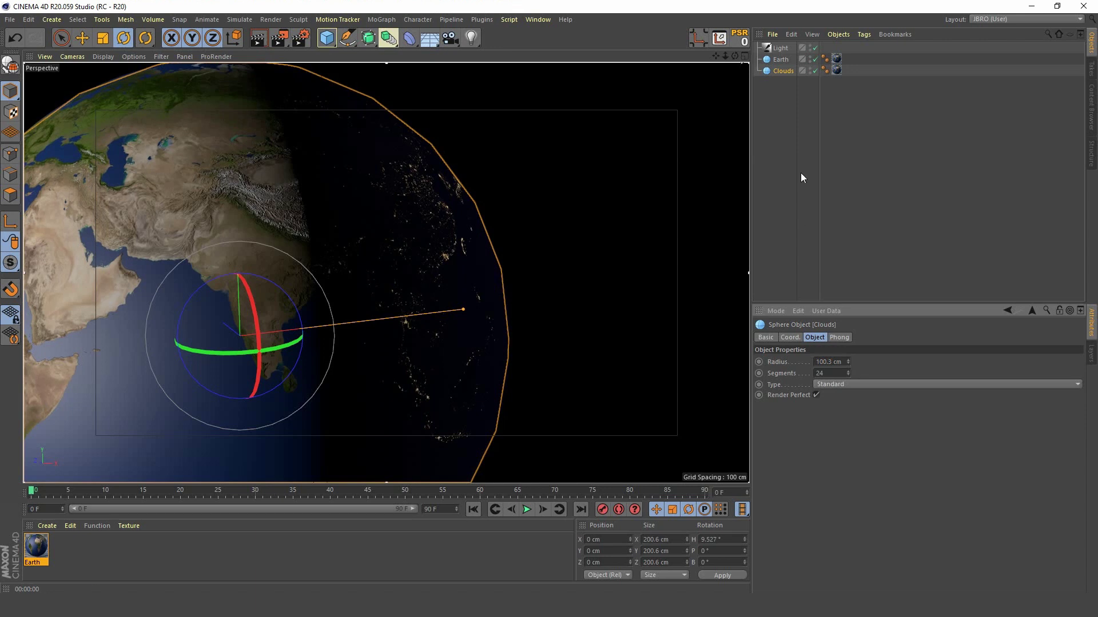
{"action": "left_click", "coordinate": [767, 151]}
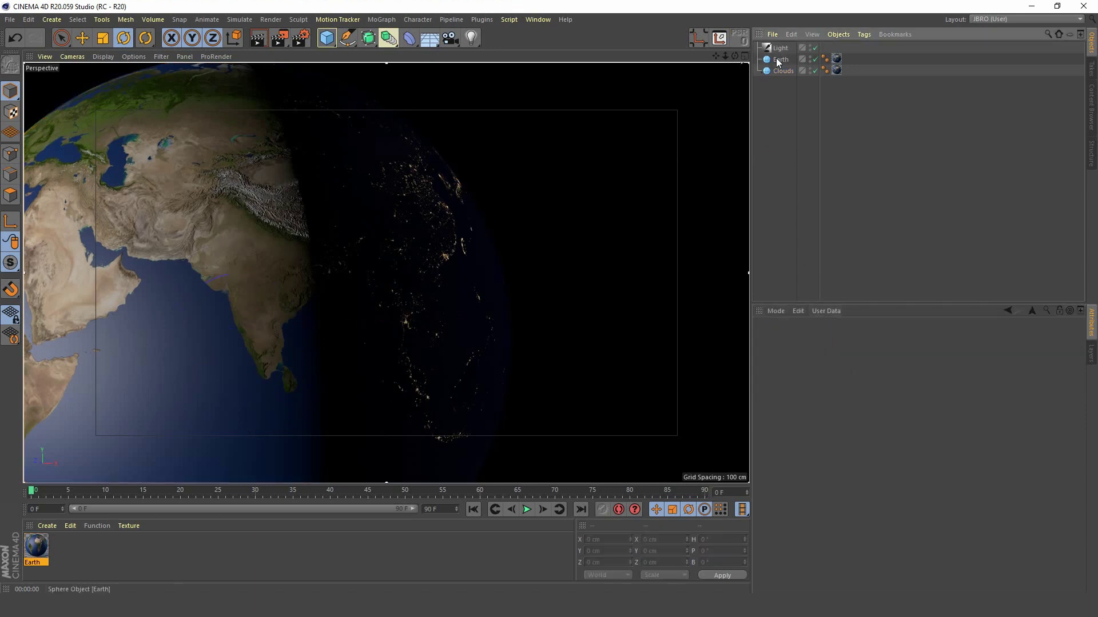
{"action": "left_click", "coordinate": [784, 71]}
Create a new material named Clouds and open it for editing.
{"action": "left_click", "coordinate": [71, 555]}
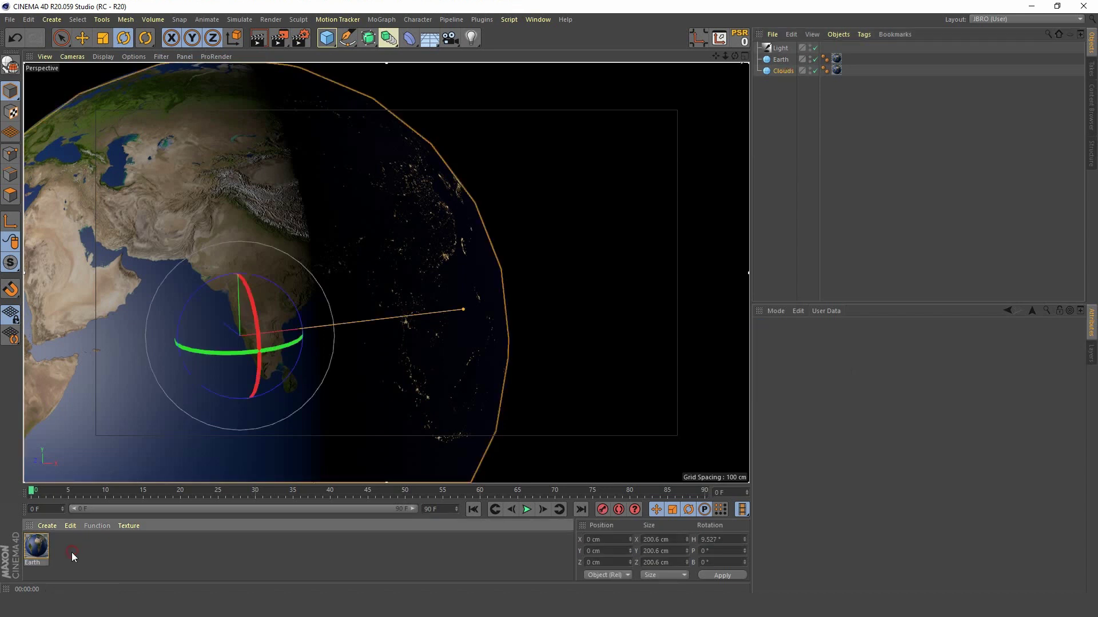
{"action": "double_click", "coordinate": [54, 555]}
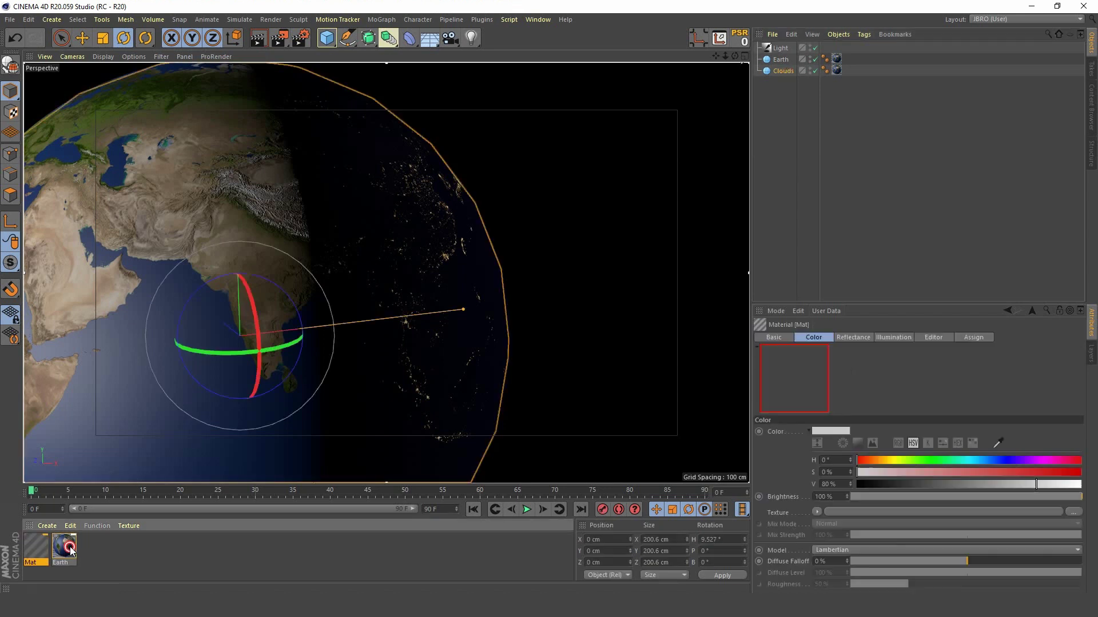
{"action": "double_click", "coordinate": [40, 561]}
{"action": "type", "text": "Clouds"}
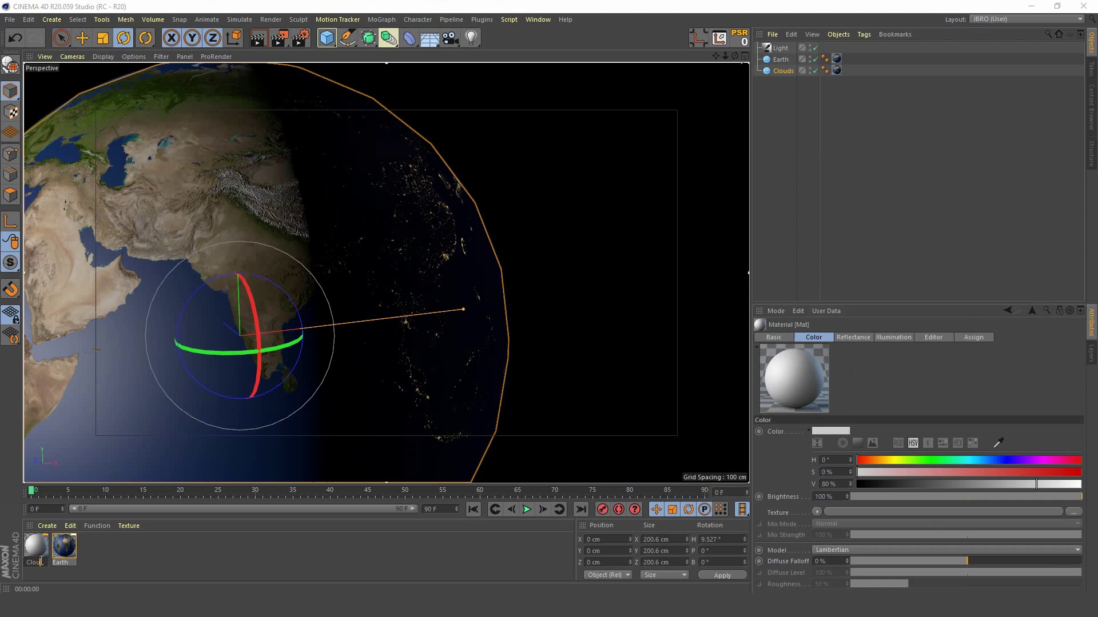
{"action": "key", "text": "Return"}
{"action": "double_click", "coordinate": [38, 550]}
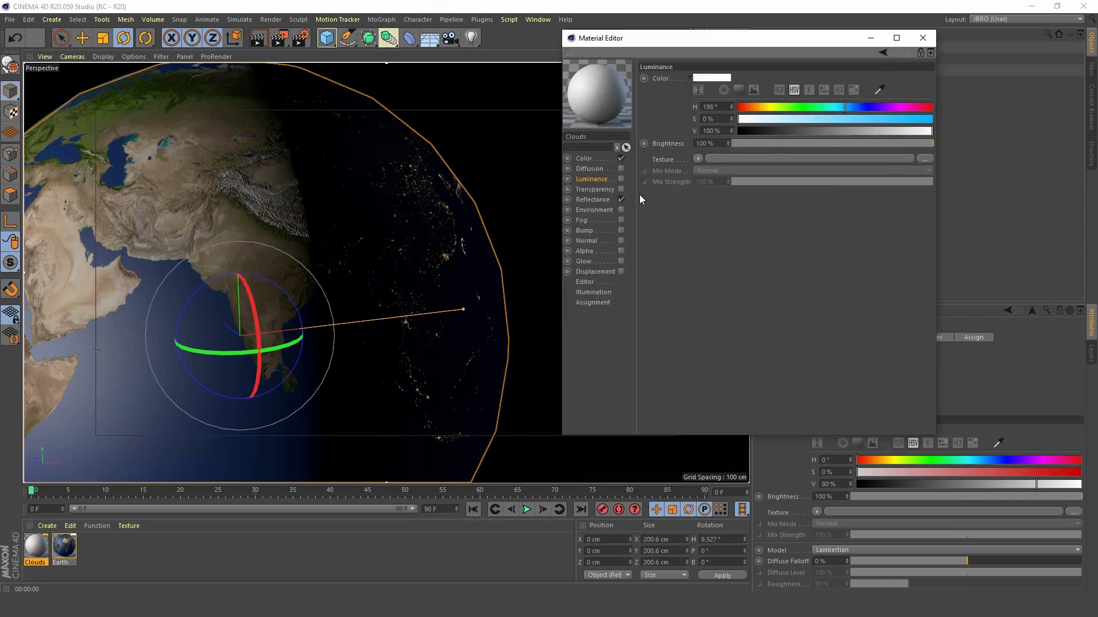
Load 8k_earth_clouds.jpg as the Clouds material's colour texture, keeping its original location.
{"action": "left_click", "coordinate": [582, 159]}
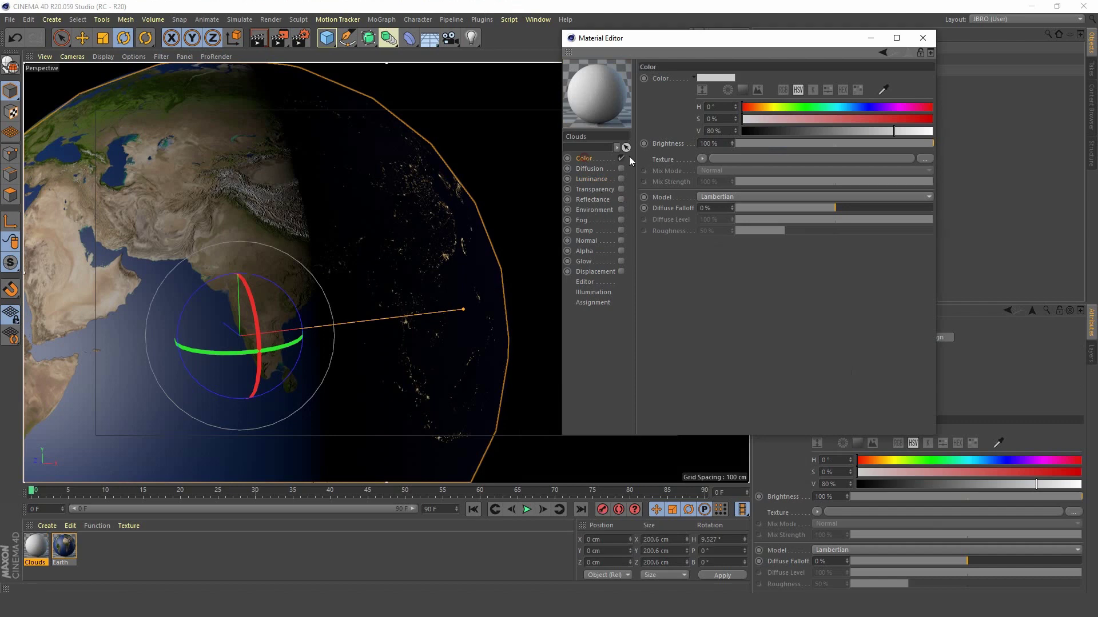
{"action": "left_click", "coordinate": [702, 159]}
{"action": "left_click", "coordinate": [719, 181]}
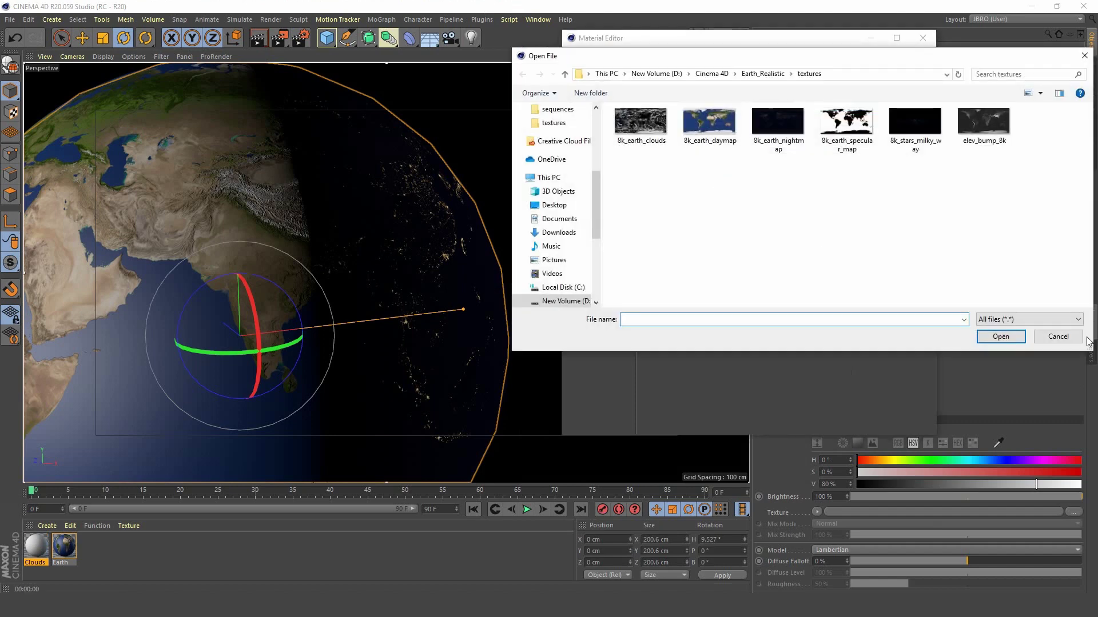
{"action": "left_click", "coordinate": [1044, 334]}
{"action": "left_click", "coordinate": [622, 158]}
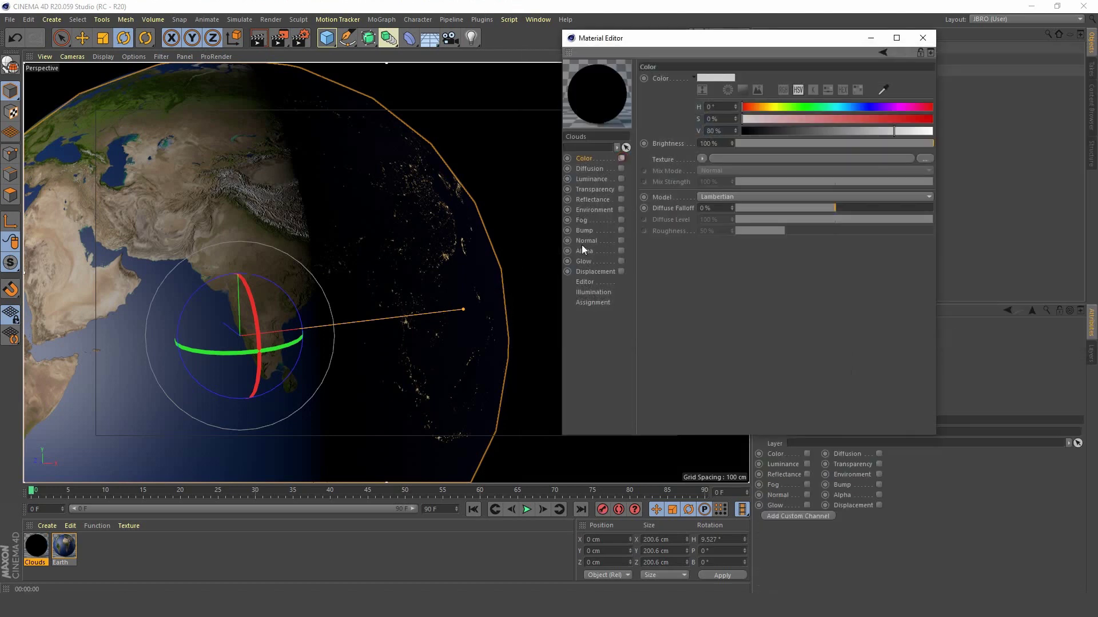
{"action": "left_click", "coordinate": [622, 159]}
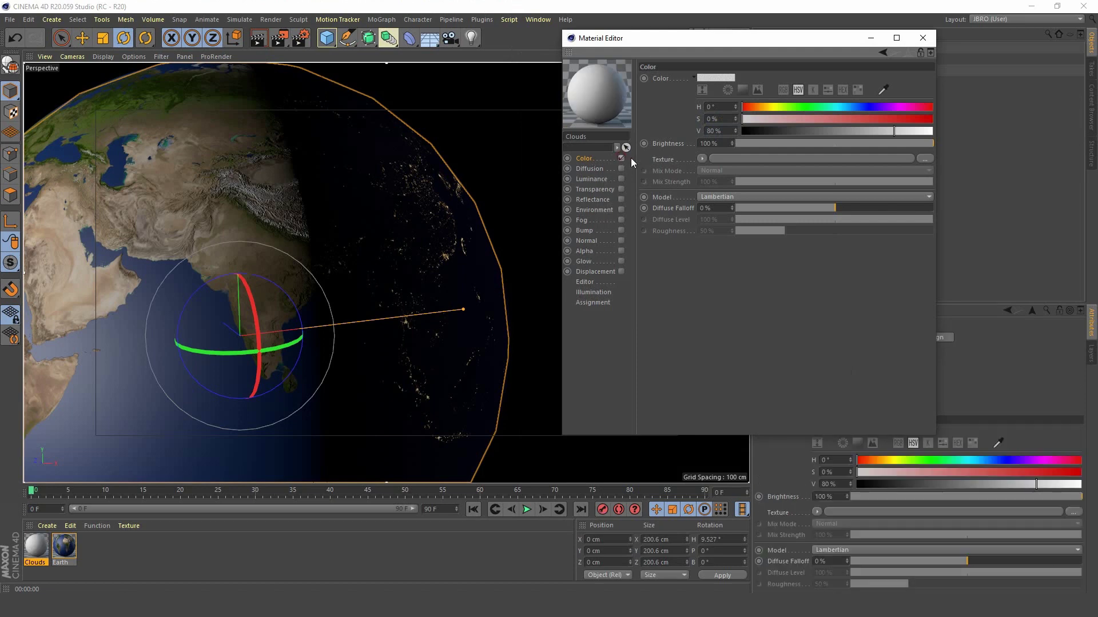
{"action": "left_click", "coordinate": [702, 159]}
{"action": "left_click", "coordinate": [736, 180]}
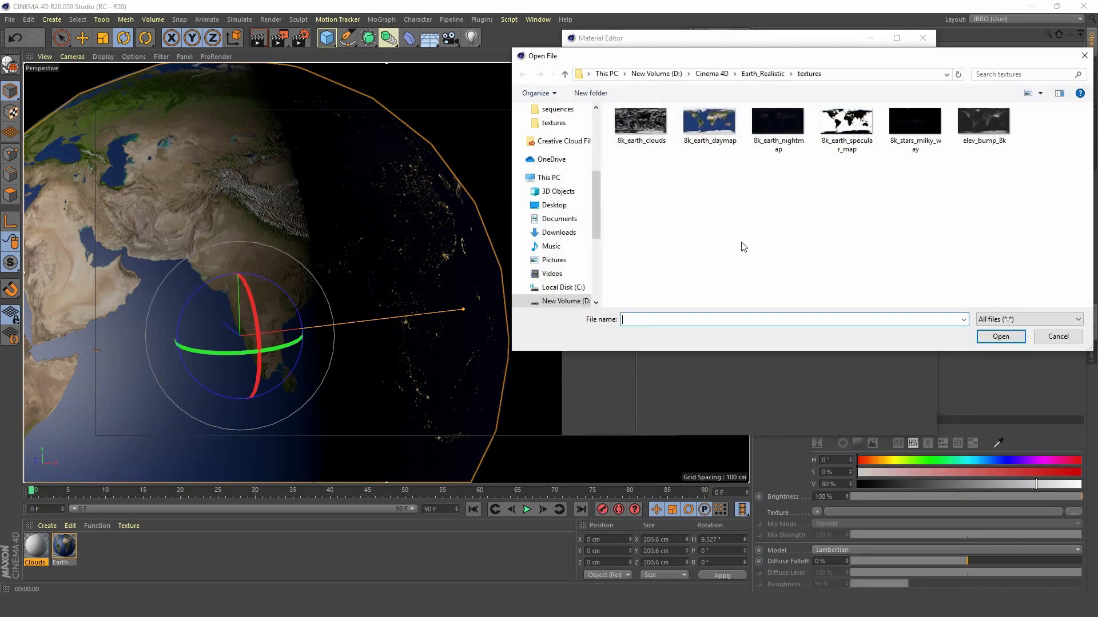
{"action": "double_click", "coordinate": [639, 122]}
{"action": "left_click", "coordinate": [612, 341]}
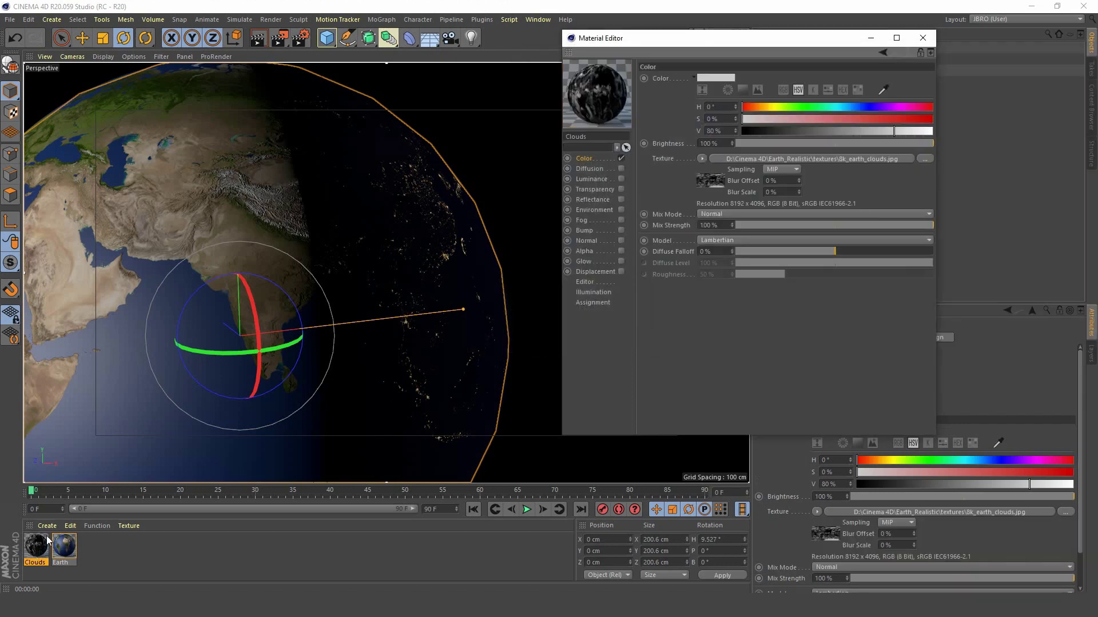
{"action": "left_click_drag", "start_coordinate": [662, 102], "coordinate": [648, 197]}
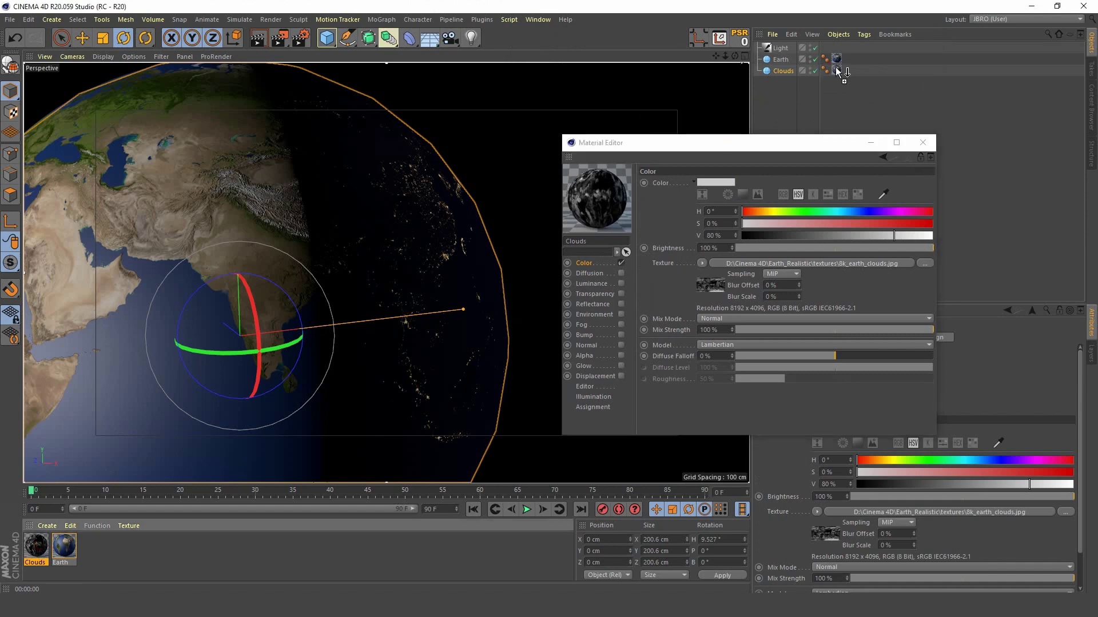
{"action": "left_click_drag", "start_coordinate": [814, 133], "coordinate": [812, 15]}
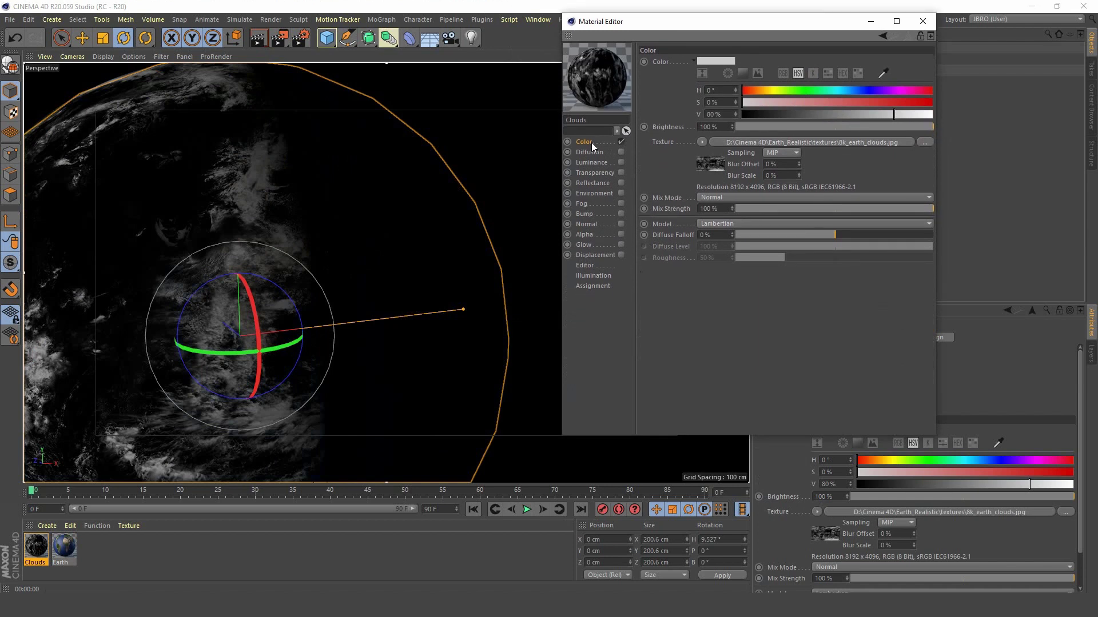
Enable the Clouds material's alpha with 8k_earth_clouds.jpg, then rotate the cloud sphere to H 79.627°.
{"action": "left_click", "coordinate": [704, 143]}
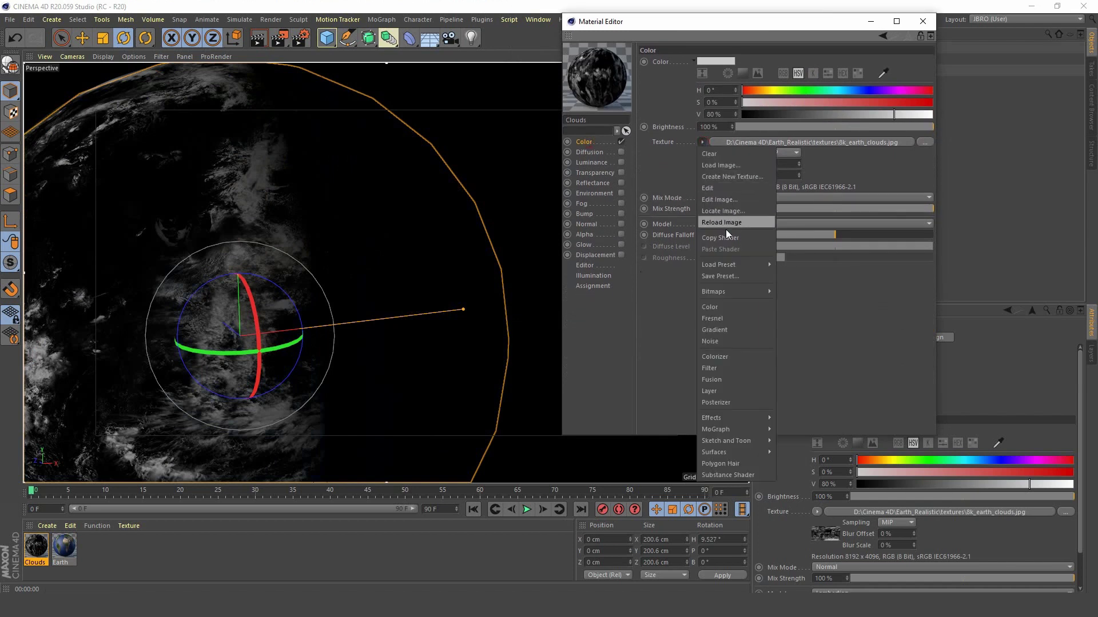
{"action": "left_click", "coordinate": [585, 234]}
{"action": "left_click", "coordinate": [621, 235]}
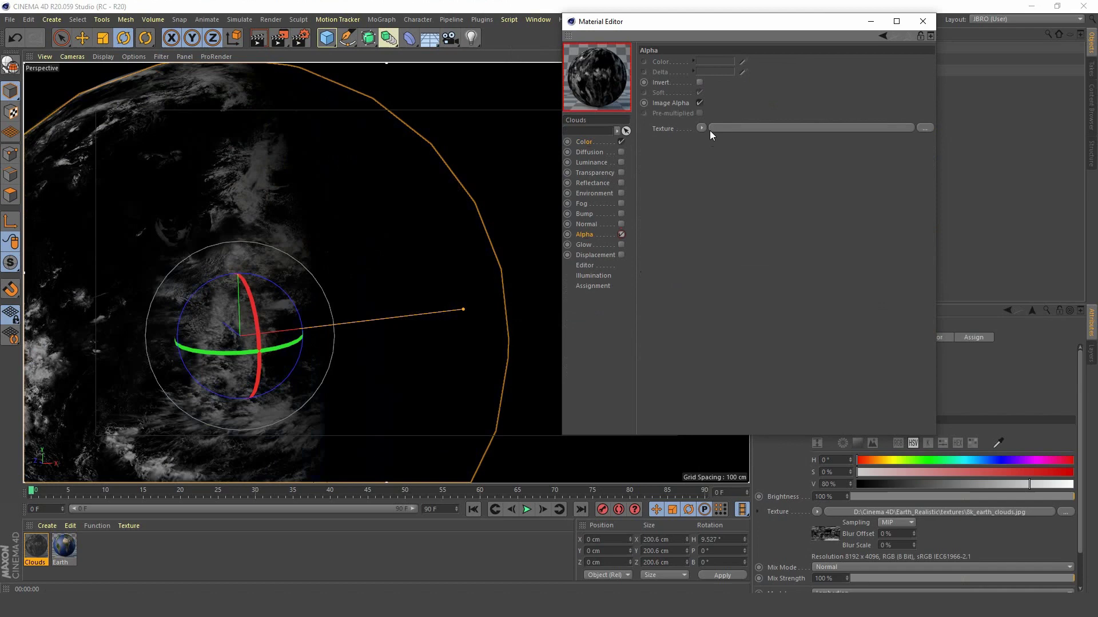
{"action": "left_click", "coordinate": [700, 128]}
{"action": "left_click", "coordinate": [720, 150]}
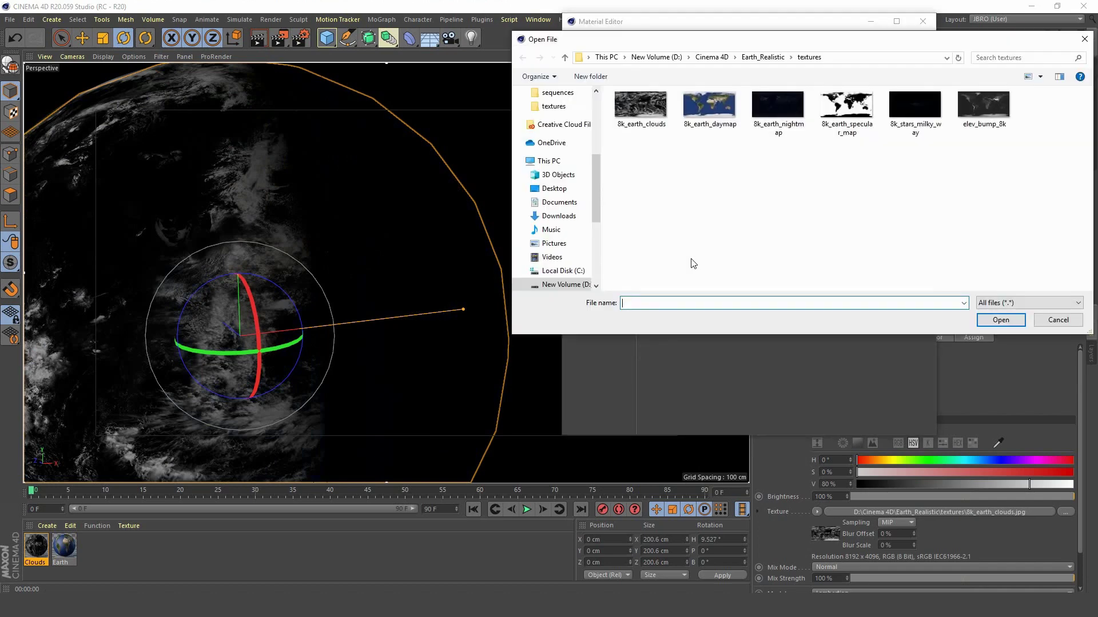
{"action": "left_click", "coordinate": [1068, 321]}
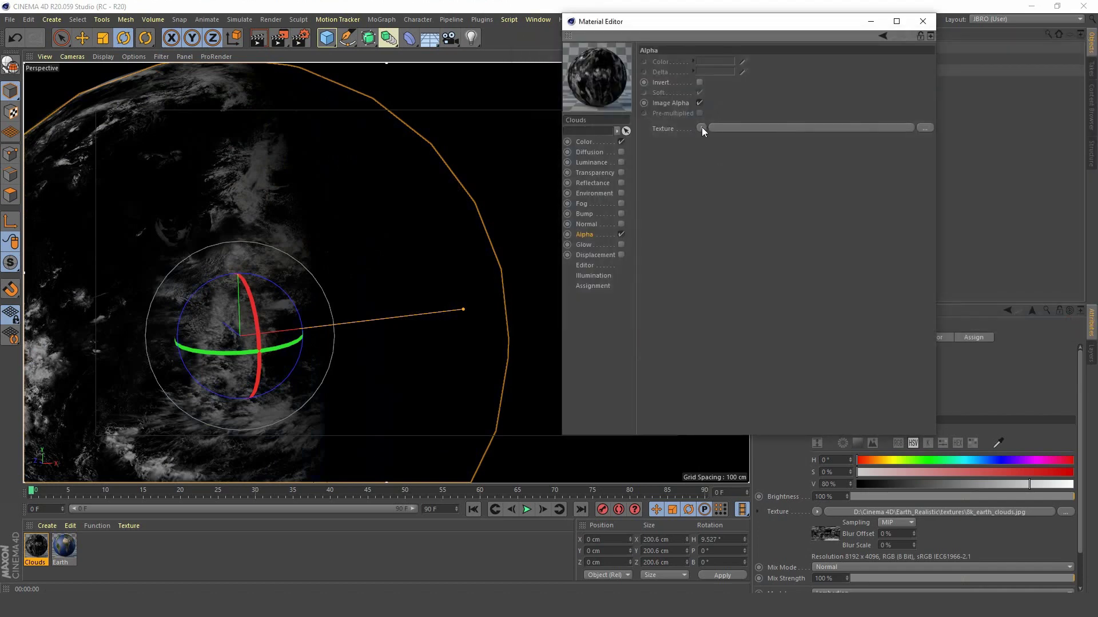
{"action": "left_click", "coordinate": [702, 129]}
{"action": "left_click", "coordinate": [733, 186]}
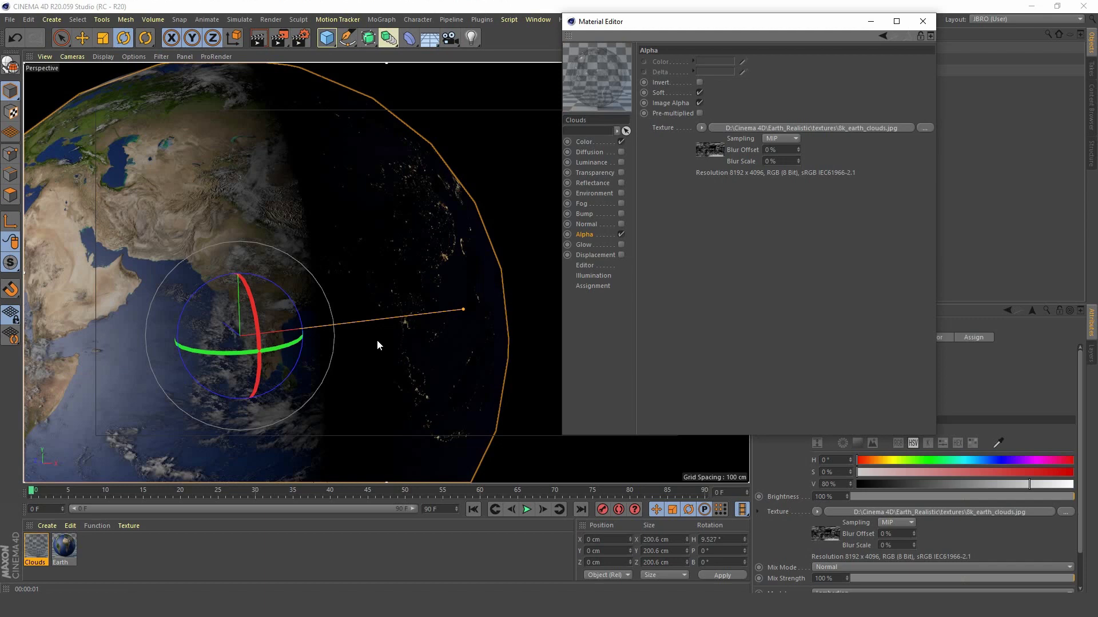
{"action": "left_click_drag", "start_coordinate": [221, 354], "coordinate": [332, 347]}
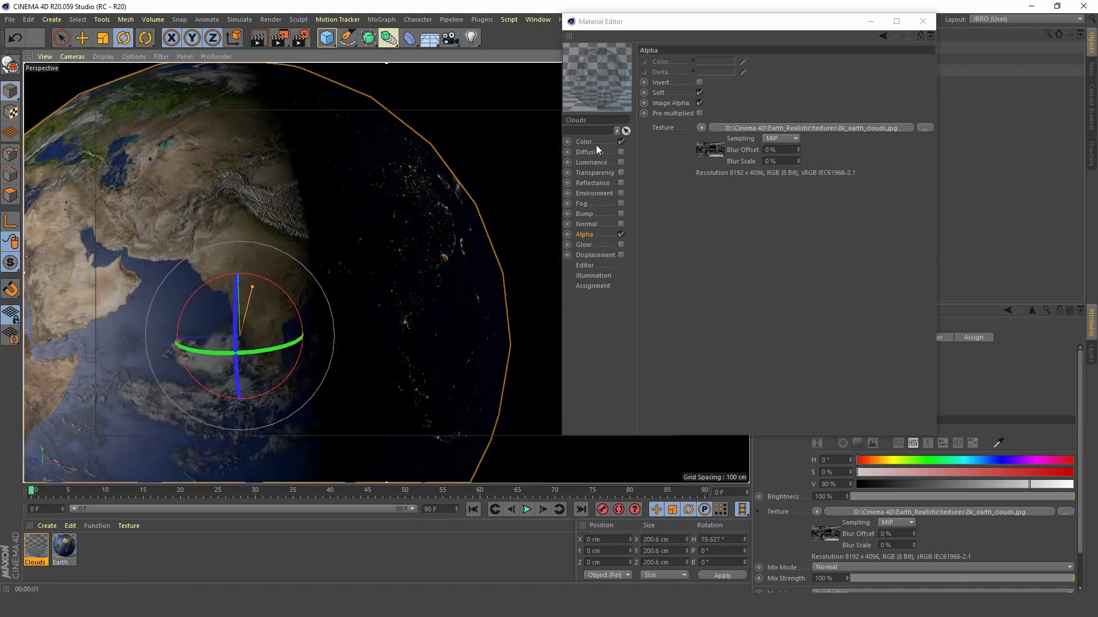
Turn on Clouds luminance and tune its colour to dark blue H 220°, S 46%, V 18%.
{"action": "left_click", "coordinate": [621, 162]}
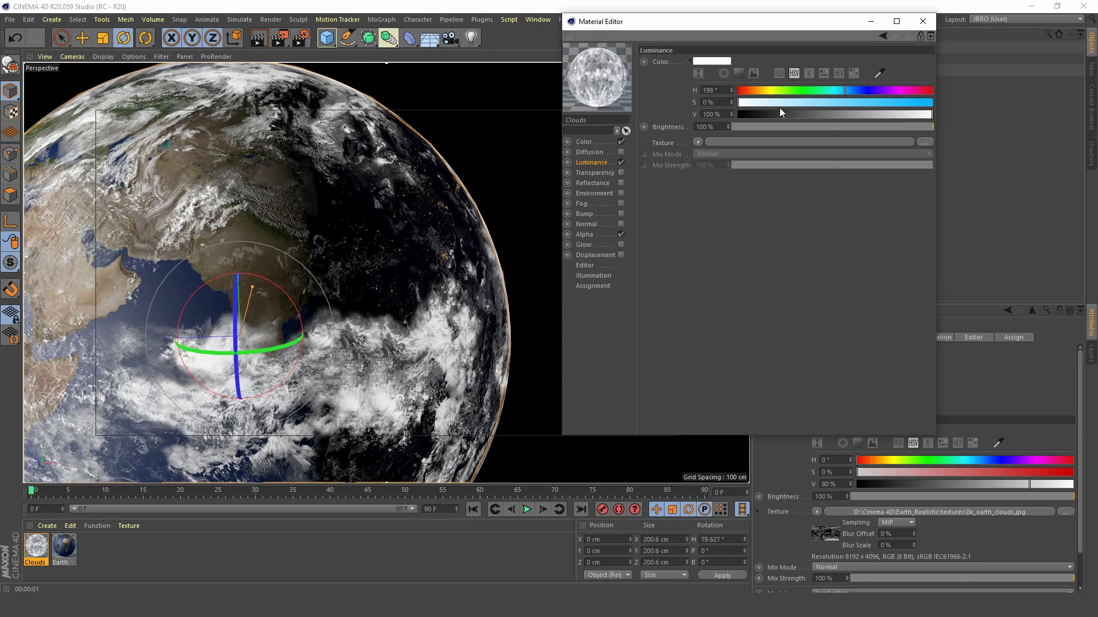
{"action": "left_click_drag", "start_coordinate": [820, 101], "coordinate": [828, 101]}
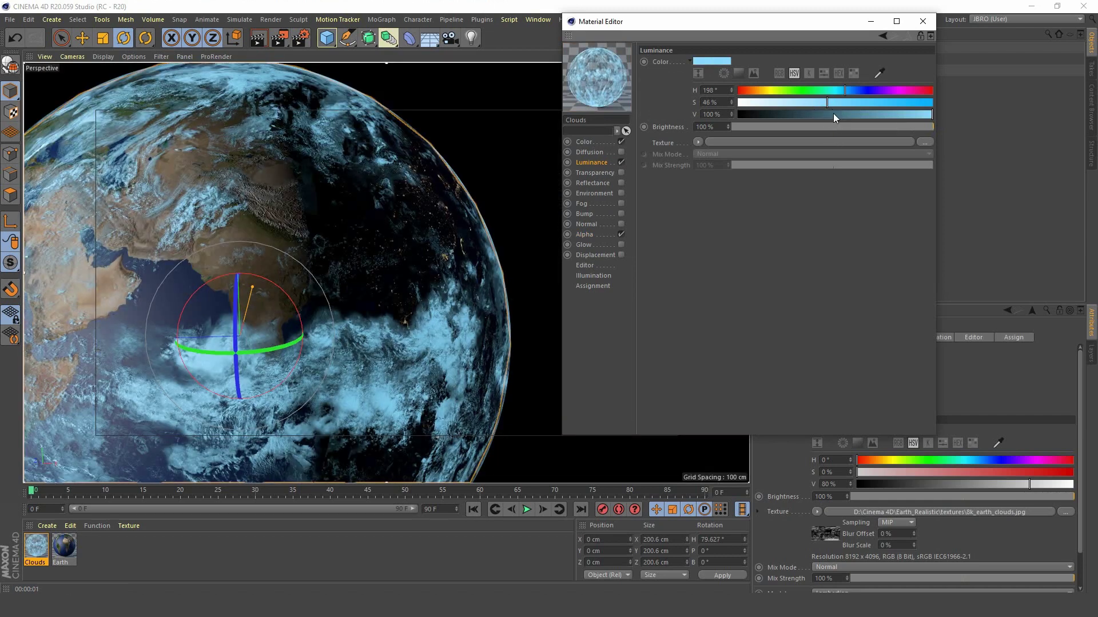
{"action": "left_click_drag", "start_coordinate": [832, 115], "coordinate": [790, 114]}
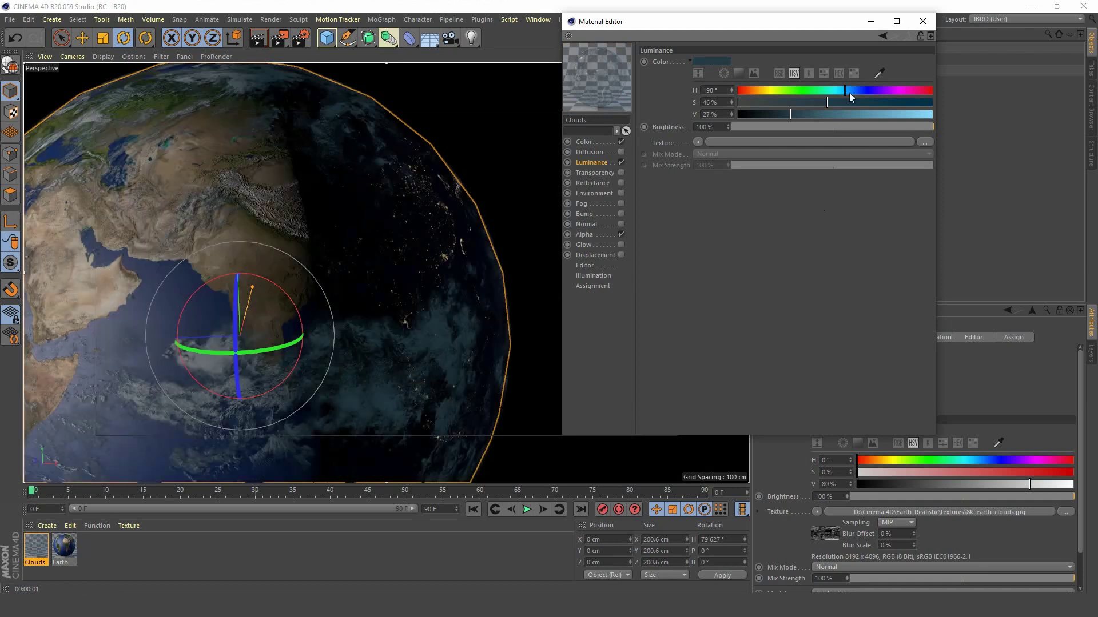
{"action": "left_click_drag", "start_coordinate": [849, 93], "coordinate": [857, 89]}
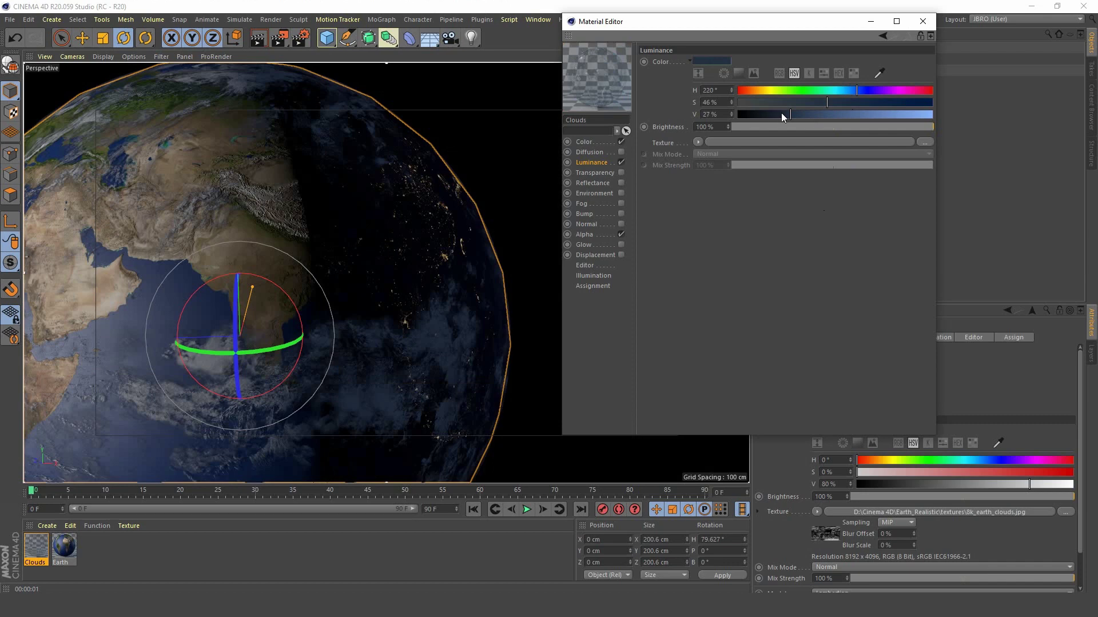
{"action": "left_click_drag", "start_coordinate": [783, 116], "coordinate": [773, 113]}
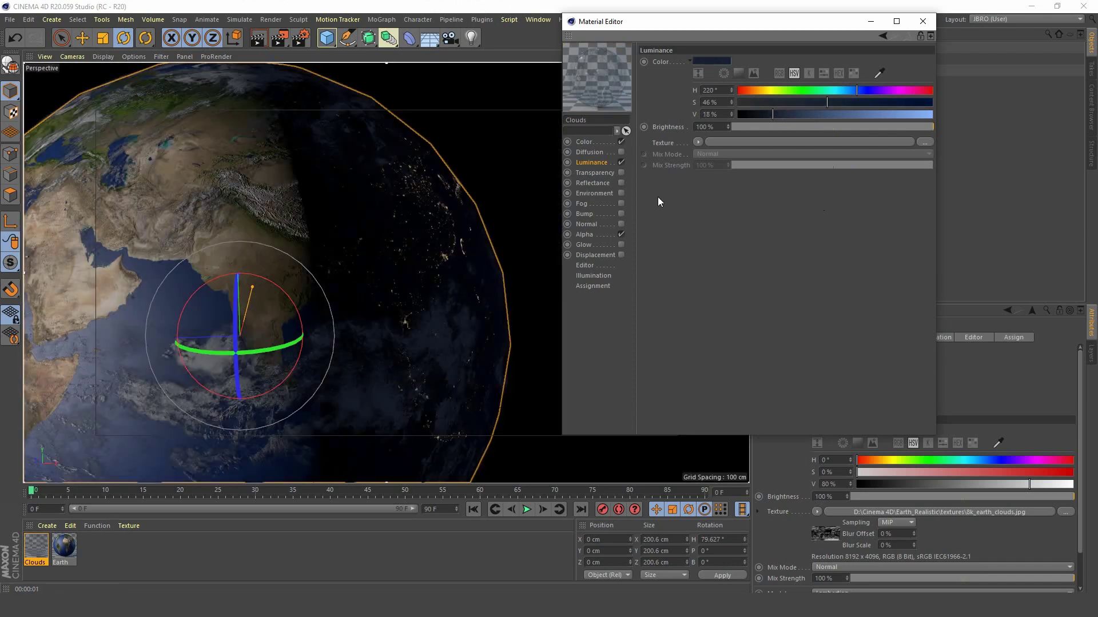
Enable Bump on the Clouds material with 8k_earth_clouds.jpg, without copying it into the project.
{"action": "left_click", "coordinate": [586, 215]}
{"action": "left_click", "coordinate": [621, 213]}
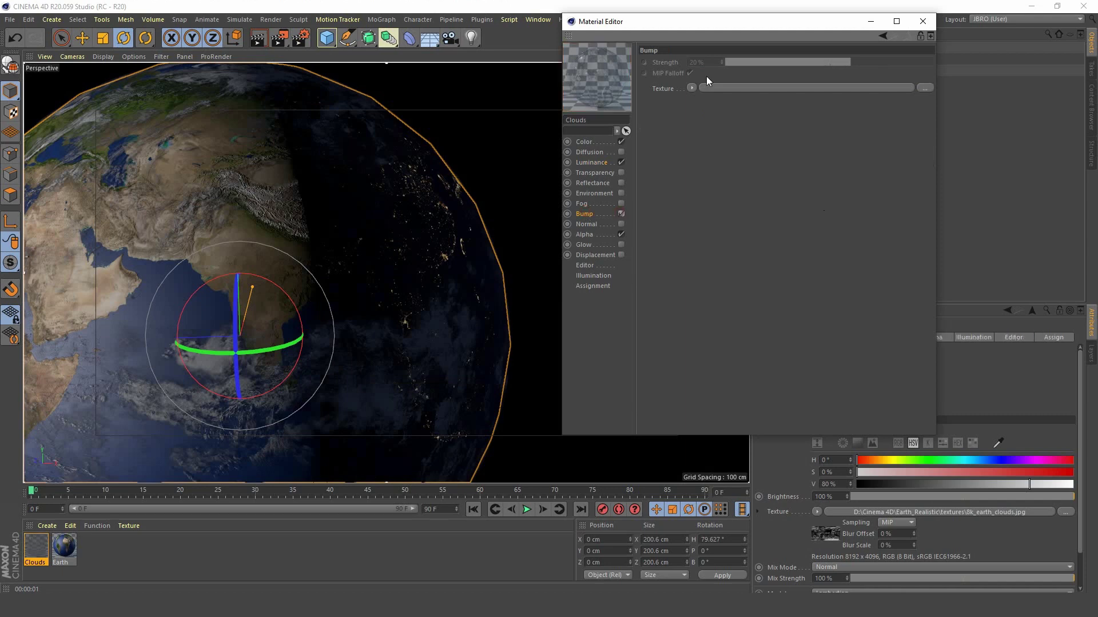
{"action": "left_click", "coordinate": [691, 88]}
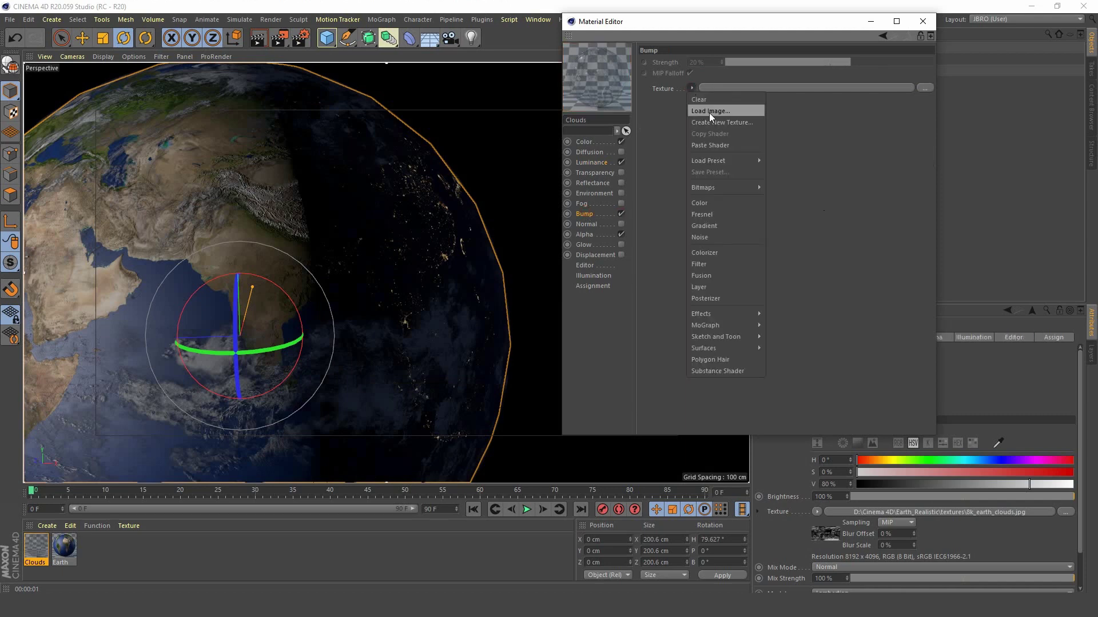
{"action": "left_click", "coordinate": [709, 111]}
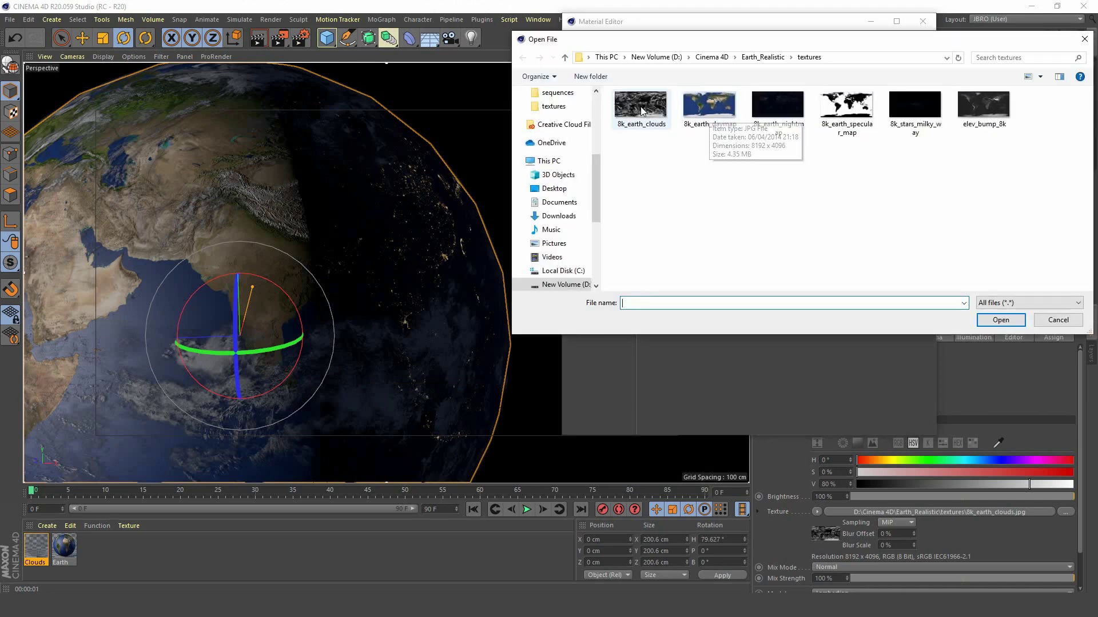
{"action": "double_click", "coordinate": [640, 106]}
{"action": "left_click", "coordinate": [611, 342]}
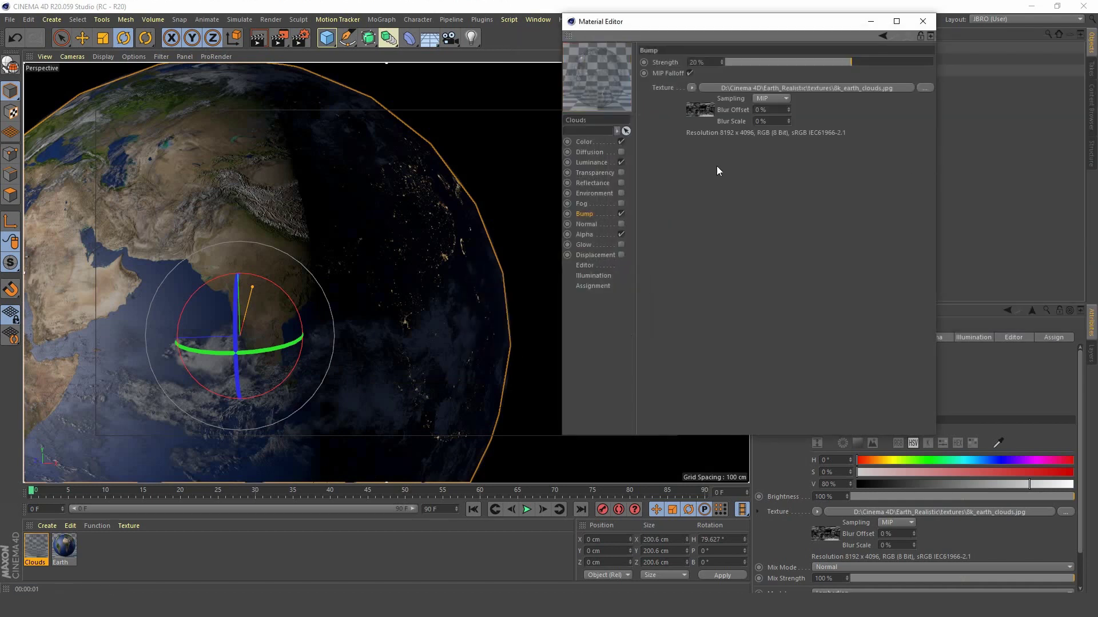
{"action": "left_click", "coordinate": [621, 213]}
{"action": "left_click", "coordinate": [621, 213]}
Try bump strengths of 200%, 40%, 30% and 25%, rendering to check the relief.
{"action": "left_click", "coordinate": [702, 63]}
{"action": "type", "text": "200"}
{"action": "key", "text": "Return"}
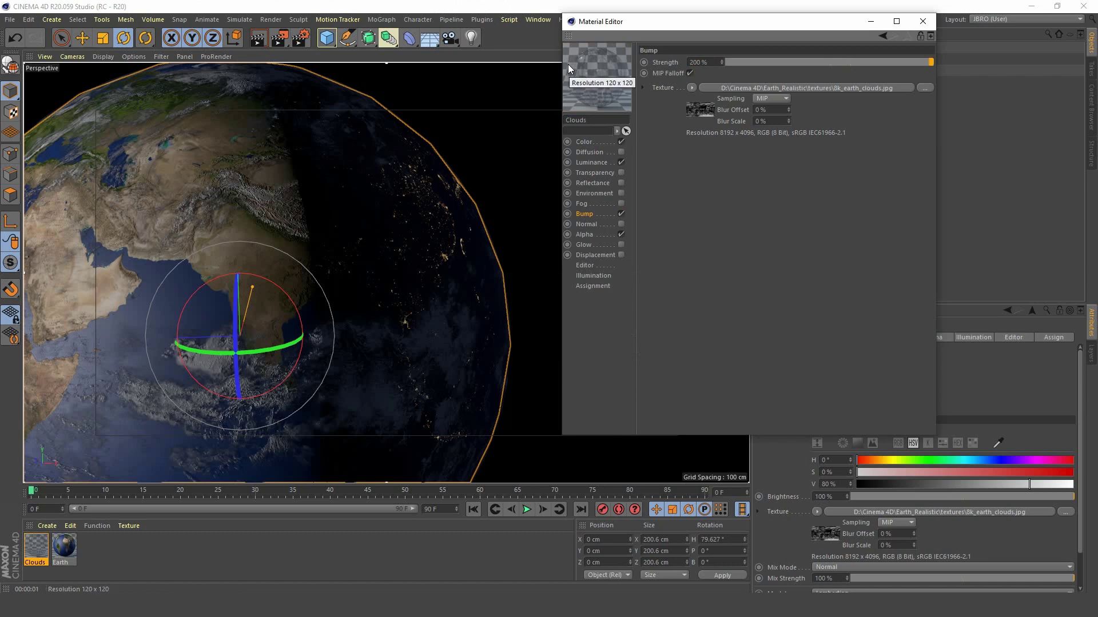
{"action": "left_click", "coordinate": [709, 62]}
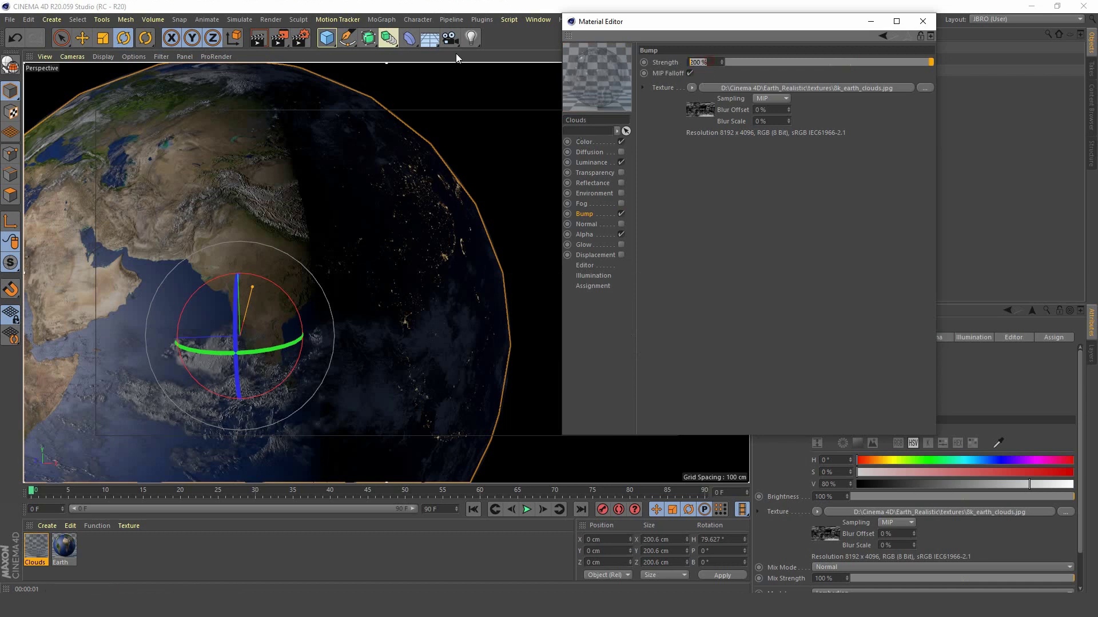
{"action": "type", "text": "40"}
{"action": "key", "text": "Return"}
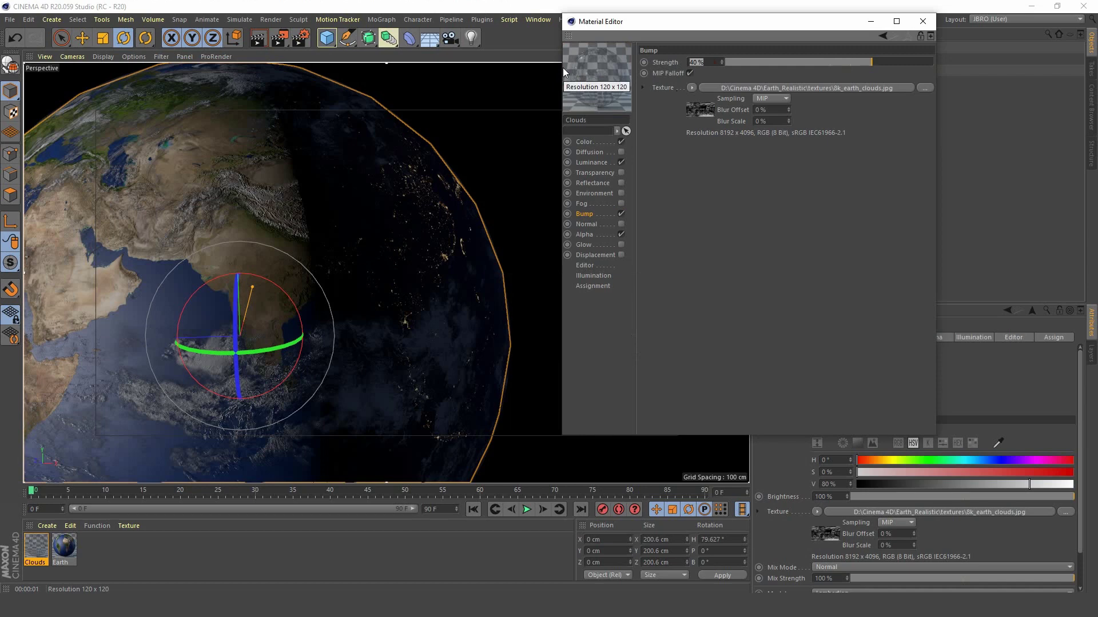
{"action": "type", "text": "30"}
{"action": "key", "text": "Return"}
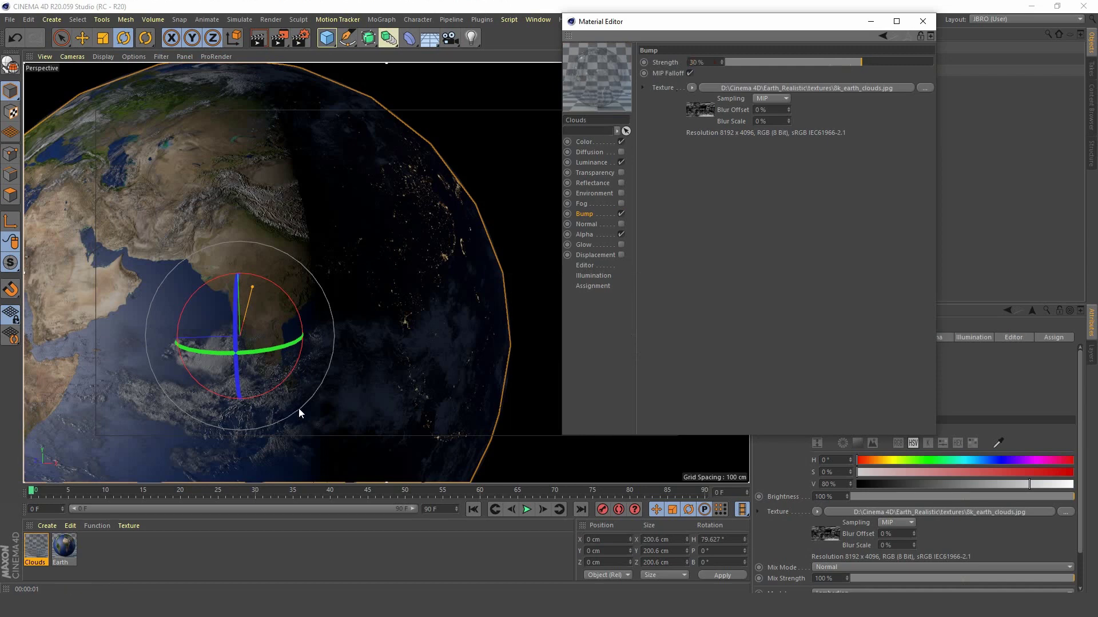
{"action": "scroll", "coordinate": [299, 408], "scroll_direction": "up", "scroll_amount": 10}
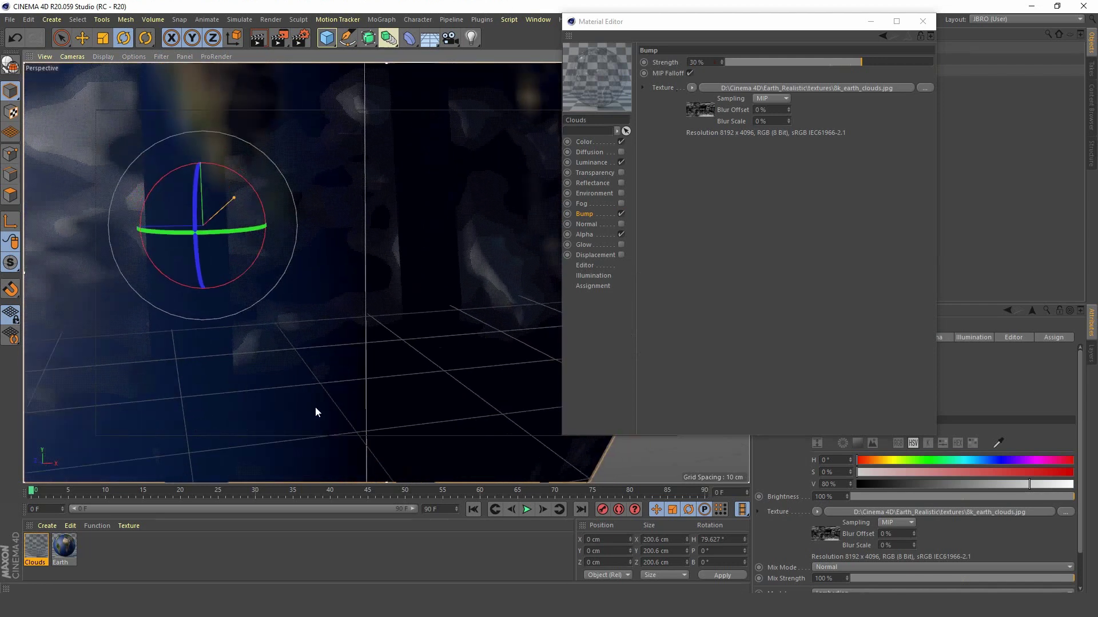
{"action": "key", "text": "ctrl+r"}
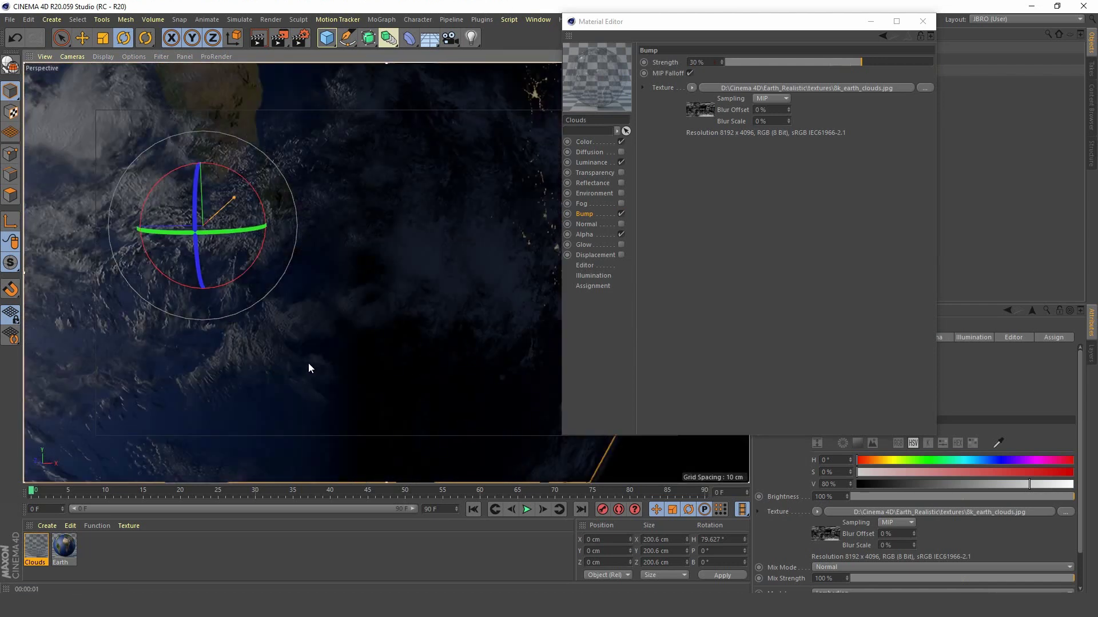
{"action": "double_click", "coordinate": [696, 62]}
{"action": "type", "text": "25"}
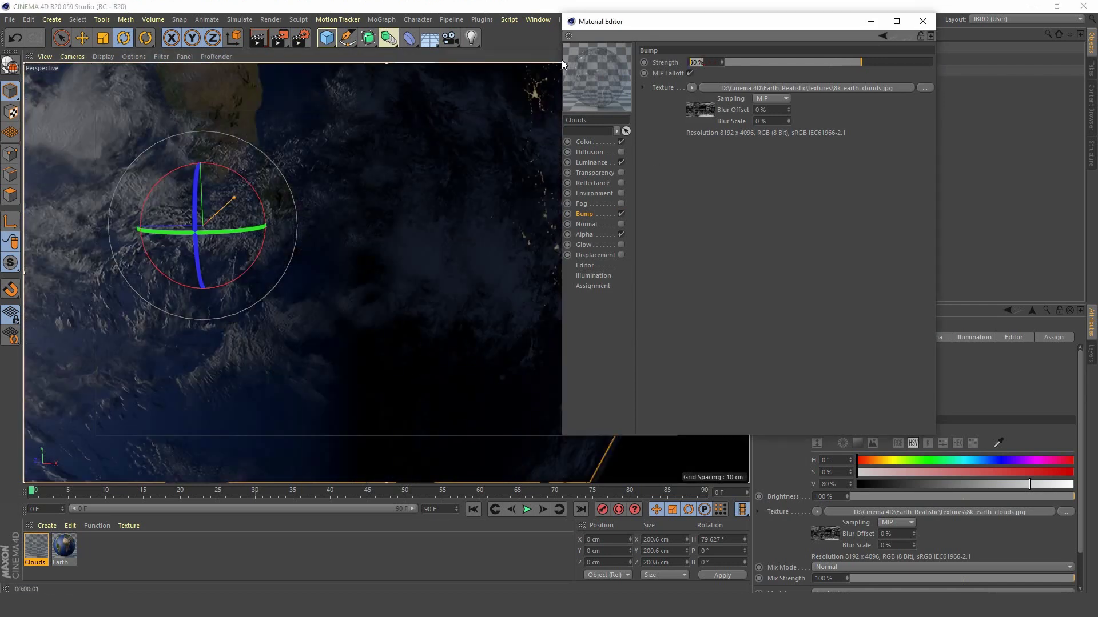
{"action": "key", "text": "Return"}
{"action": "double_click", "coordinate": [703, 62]}
Set the bump strength to 20% and spin the cloud sphere to a new heading.
{"action": "type", "text": "20"}
{"action": "key", "text": "Return"}
{"action": "scroll", "coordinate": [519, 239], "scroll_direction": "down", "scroll_amount": 5}
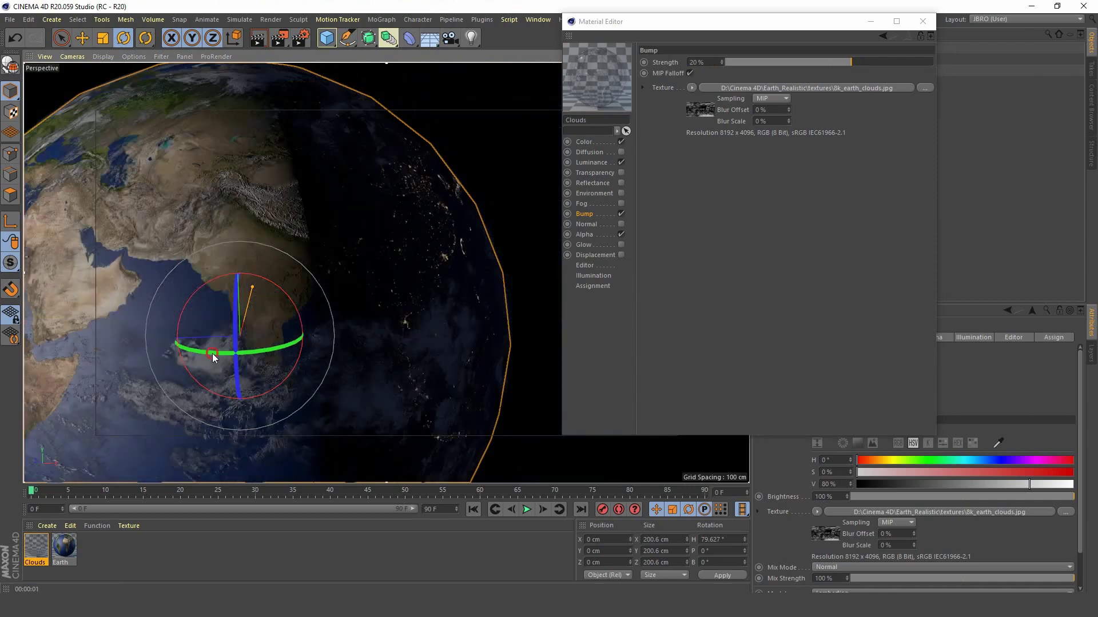
{"action": "left_click_drag", "start_coordinate": [211, 353], "coordinate": [275, 343]}
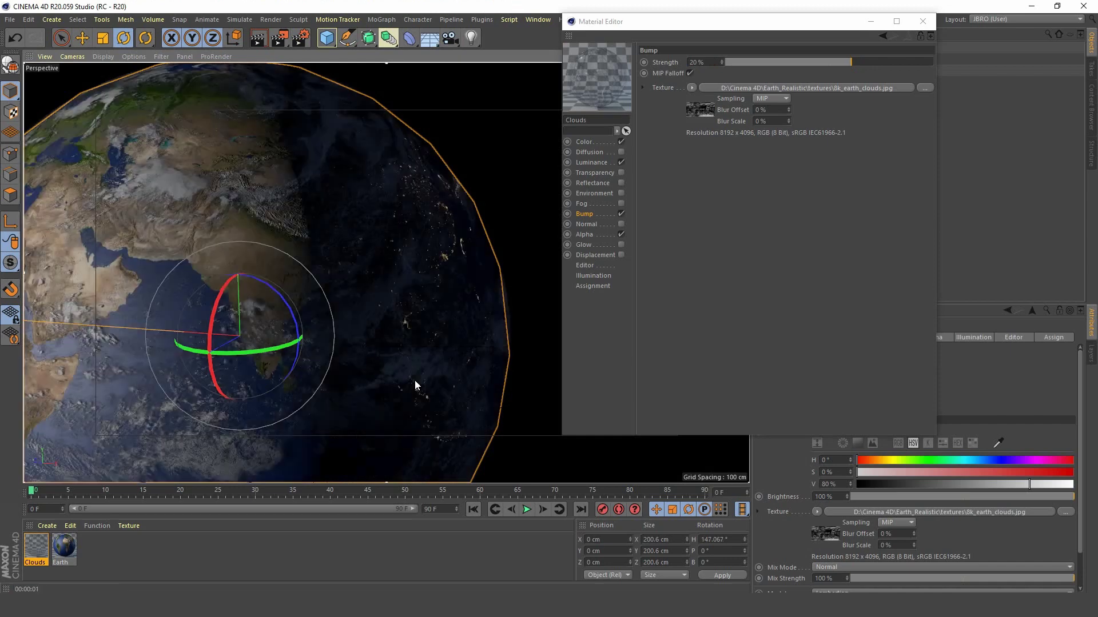
{"action": "scroll", "coordinate": [140, 299], "scroll_direction": "up", "scroll_amount": 5}
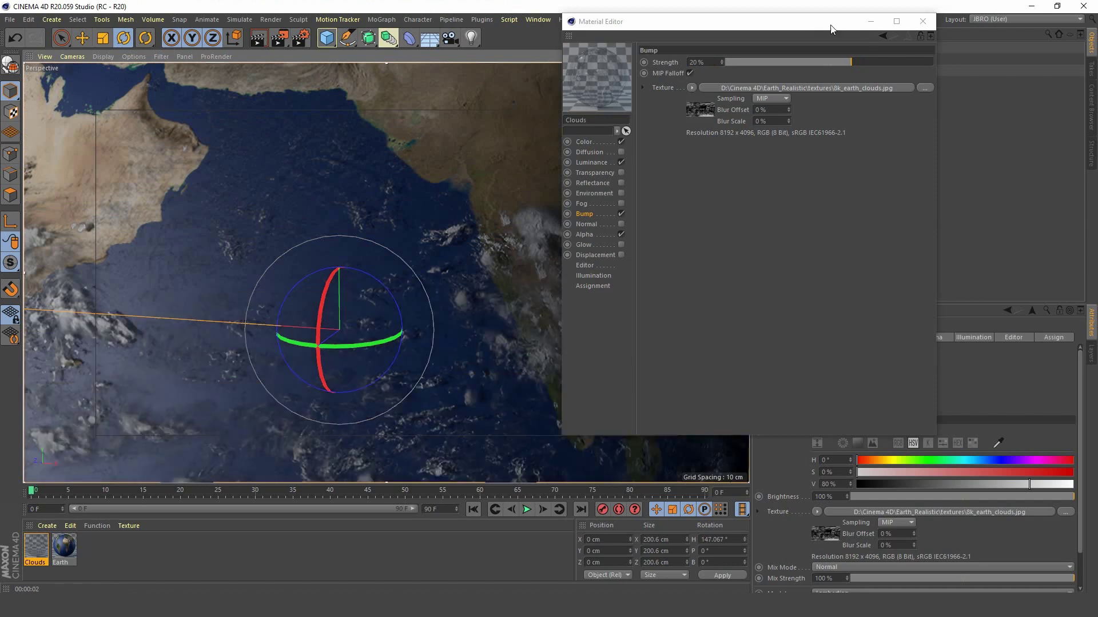
Set the Light's area shadow density to 60% and reframe the Earth in the viewport.
{"action": "left_click", "coordinate": [922, 21]}
{"action": "left_click", "coordinate": [780, 47]}
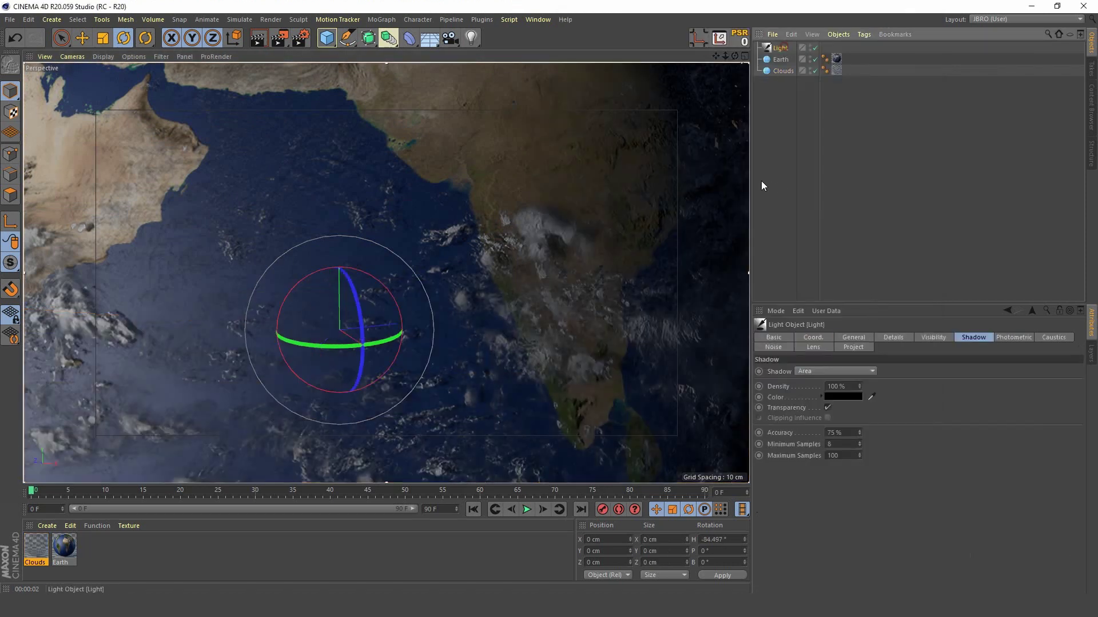
{"action": "left_click", "coordinate": [840, 386]}
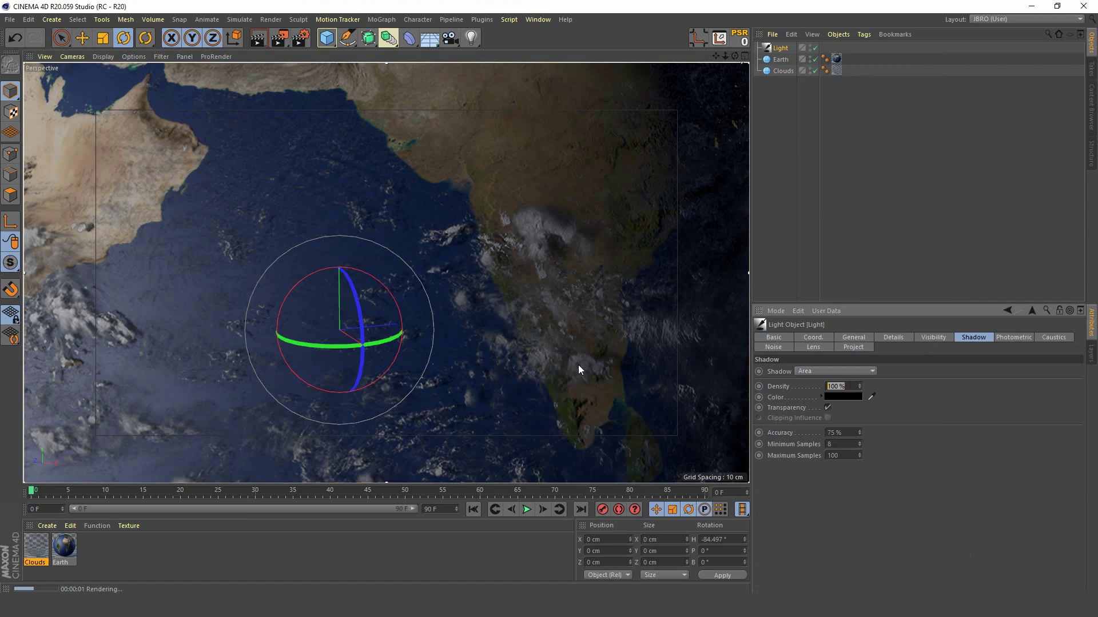
{"action": "type", "text": "60"}
{"action": "key", "text": "Return"}
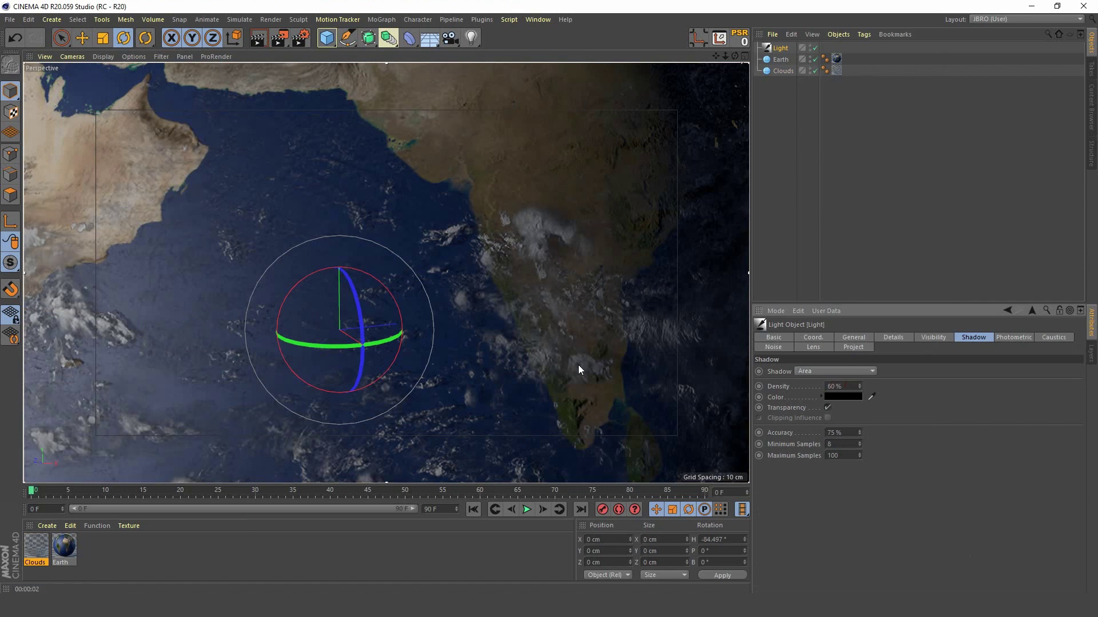
{"action": "scroll", "coordinate": [293, 270], "scroll_direction": "down", "scroll_amount": 3}
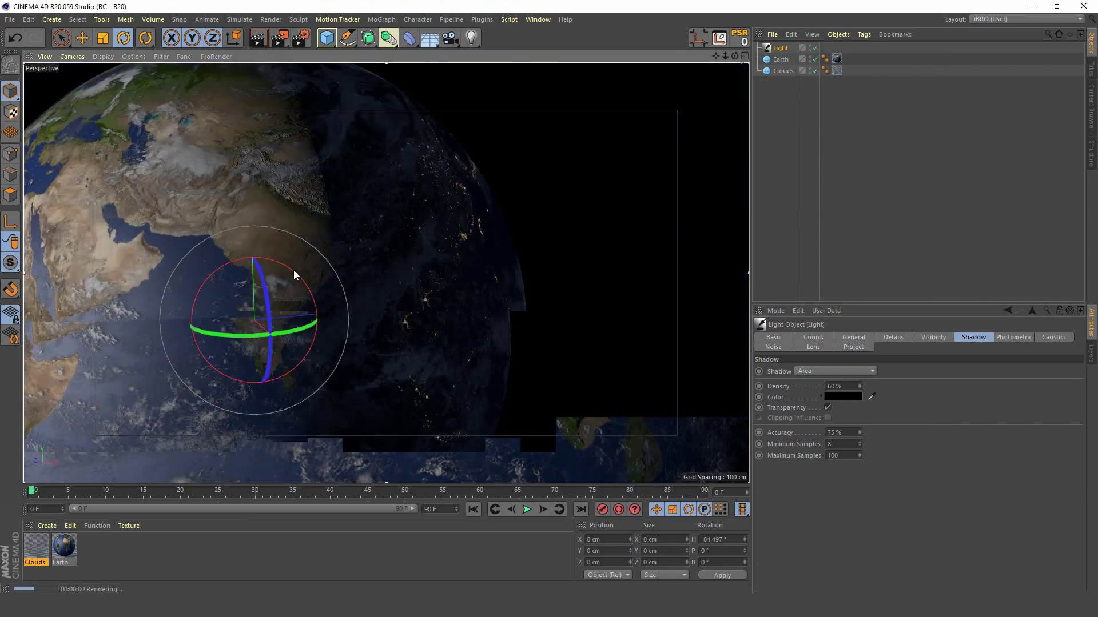
{"action": "middle_click_drag", "start_coordinate": [293, 270], "coordinate": [279, 286]}
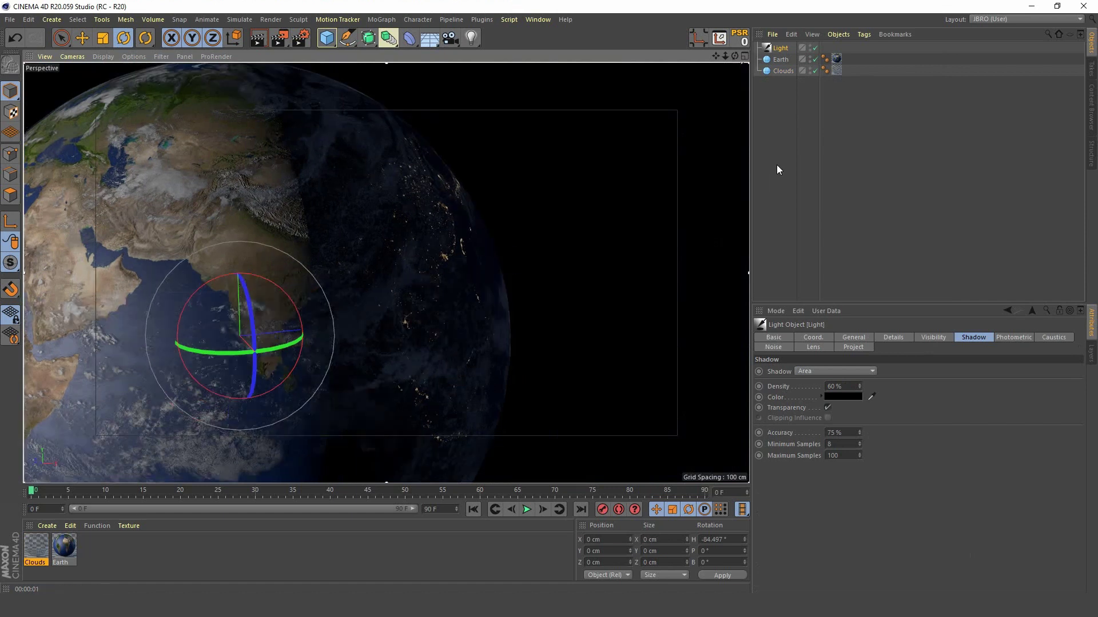
Rotate the Earth and Clouds spheres slightly together and start the live render preview.
{"action": "left_click", "coordinate": [781, 59]}
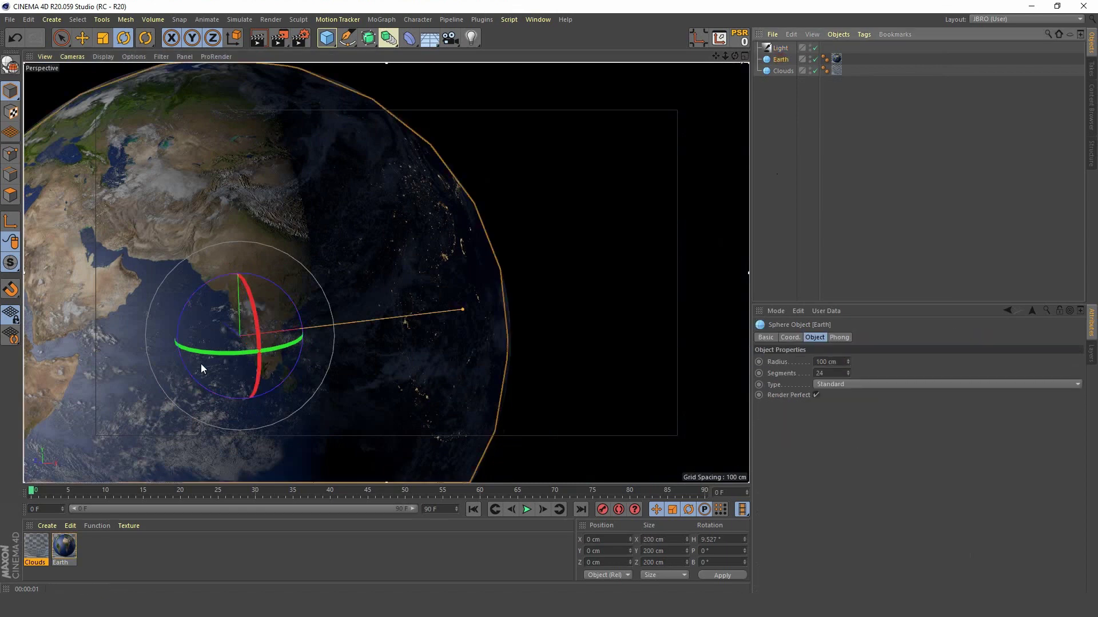
{"action": "left_click", "coordinate": [784, 71], "text": "shift"}
{"action": "left_click_drag", "start_coordinate": [197, 354], "coordinate": [239, 350]}
{"action": "key", "text": "ctrl+r"}
{"action": "left_click", "coordinate": [773, 256]}
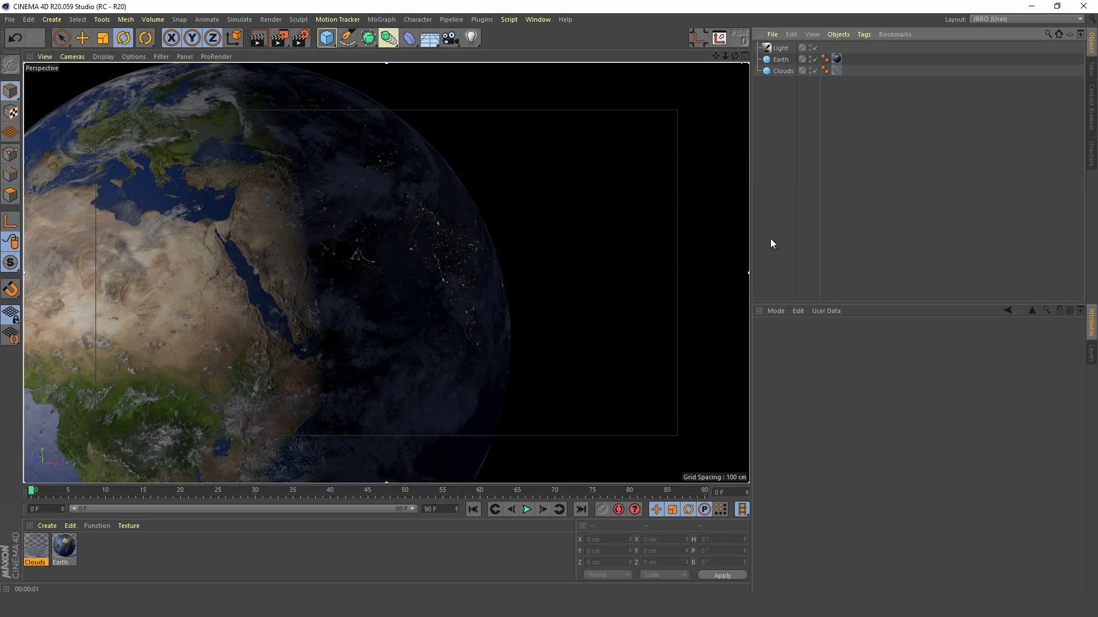
Duplicate the Clouds sphere and rename the copy 'Atmosphere'.
{"action": "left_click", "coordinate": [787, 71]}
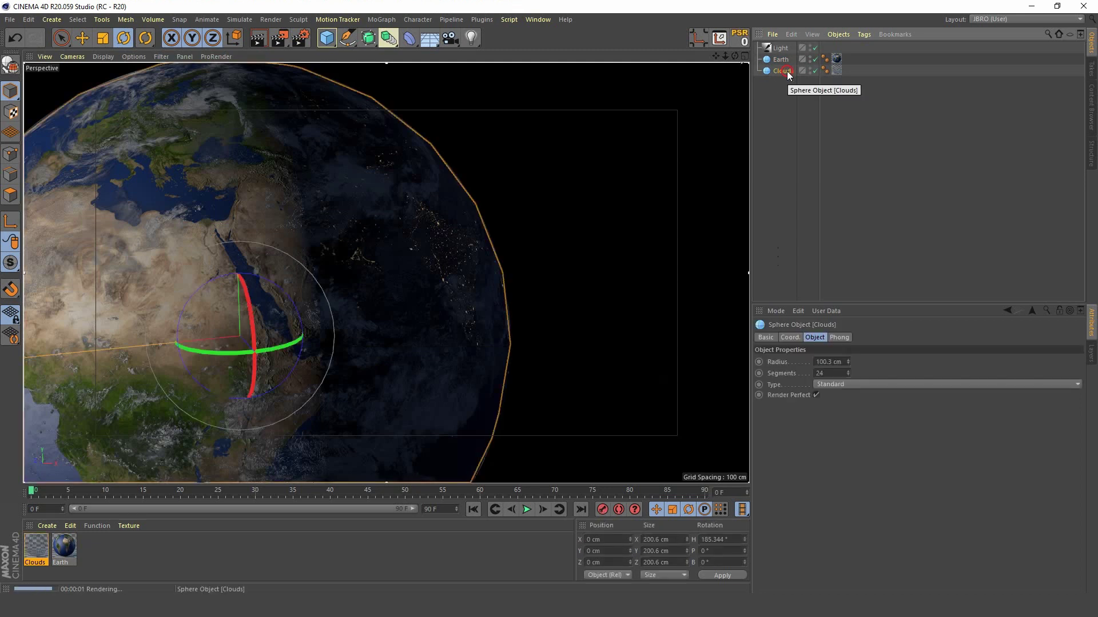
{"action": "left_click_drag", "start_coordinate": [787, 71], "coordinate": [783, 81], "text": "ctrl"}
{"action": "double_click", "coordinate": [783, 81]}
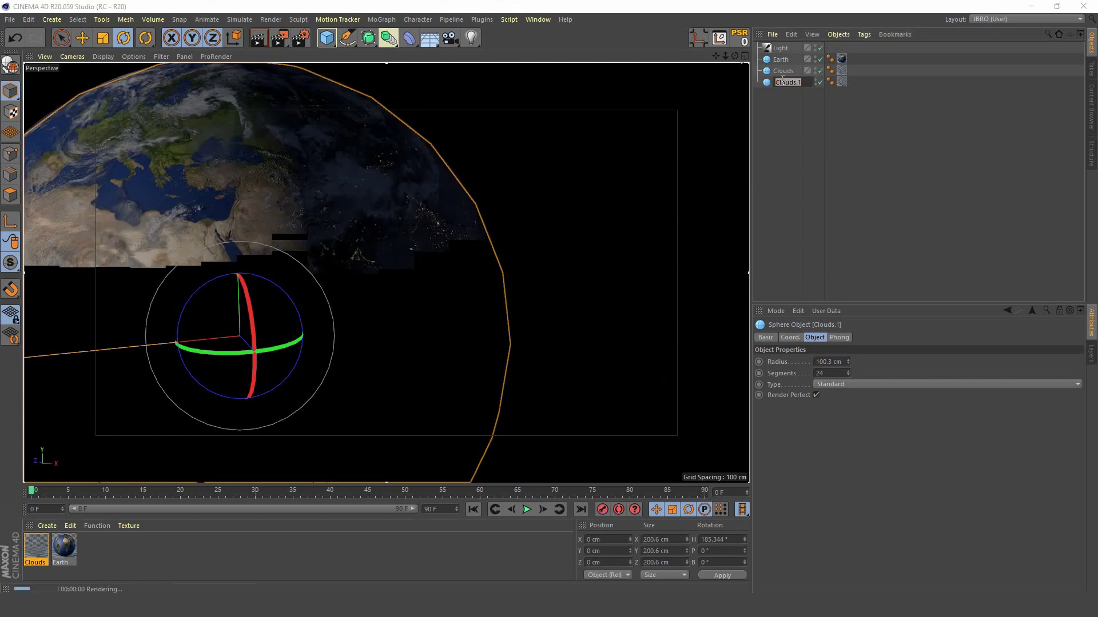
{"action": "type", "text": "Atmosphere"}
{"action": "key", "text": "Return"}
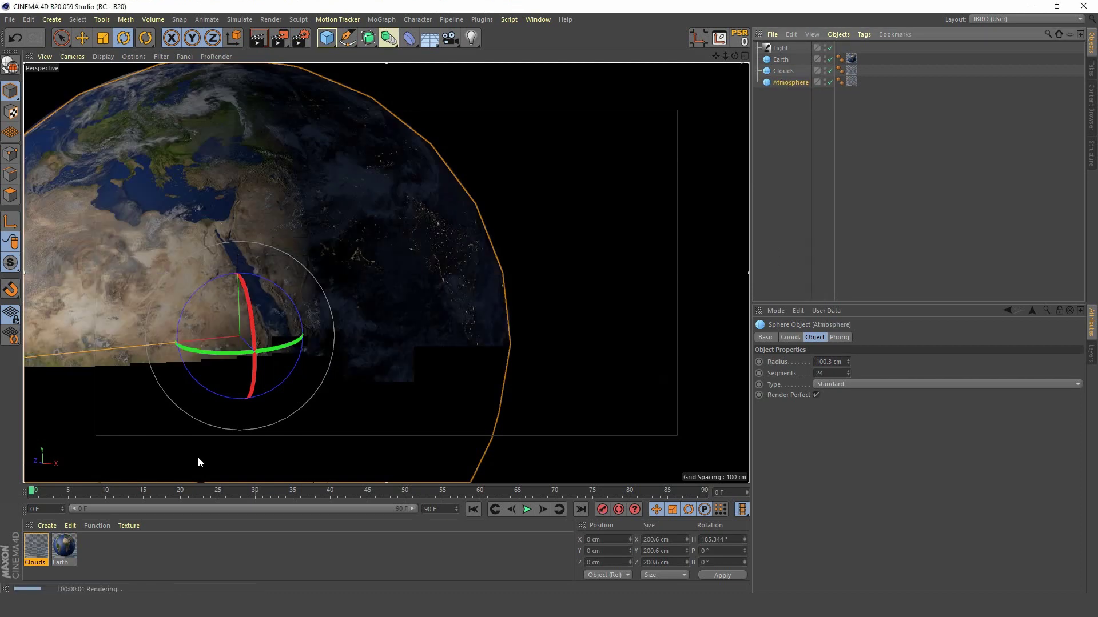
Create a material named 'Atmosphere' and apply it to the Atmosphere sphere.
{"action": "double_click", "coordinate": [96, 556]}
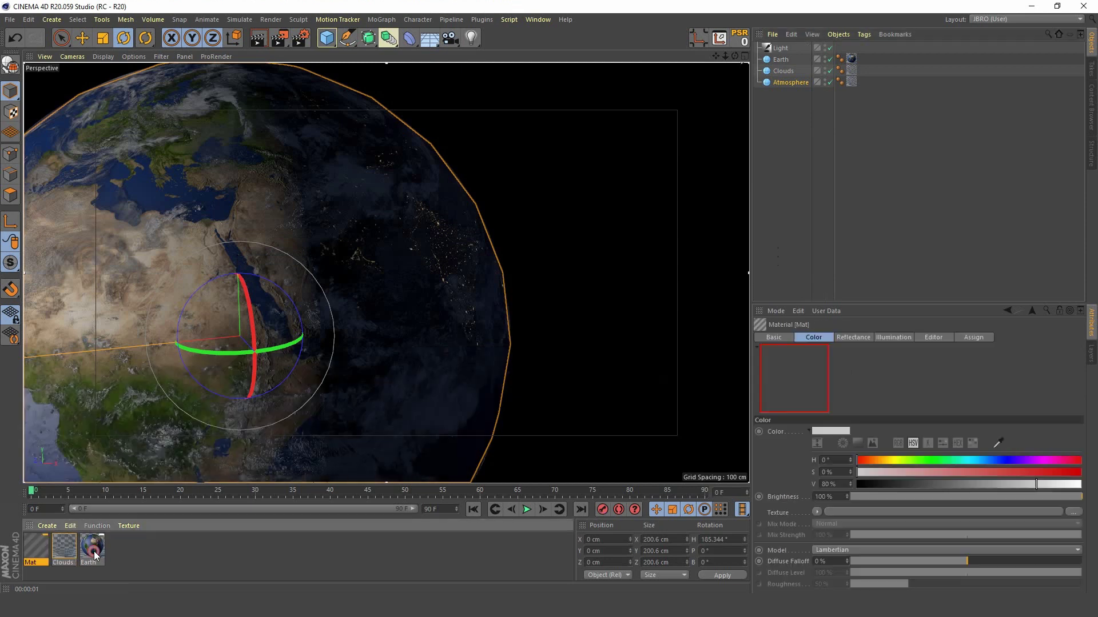
{"action": "type", "text": "A"}
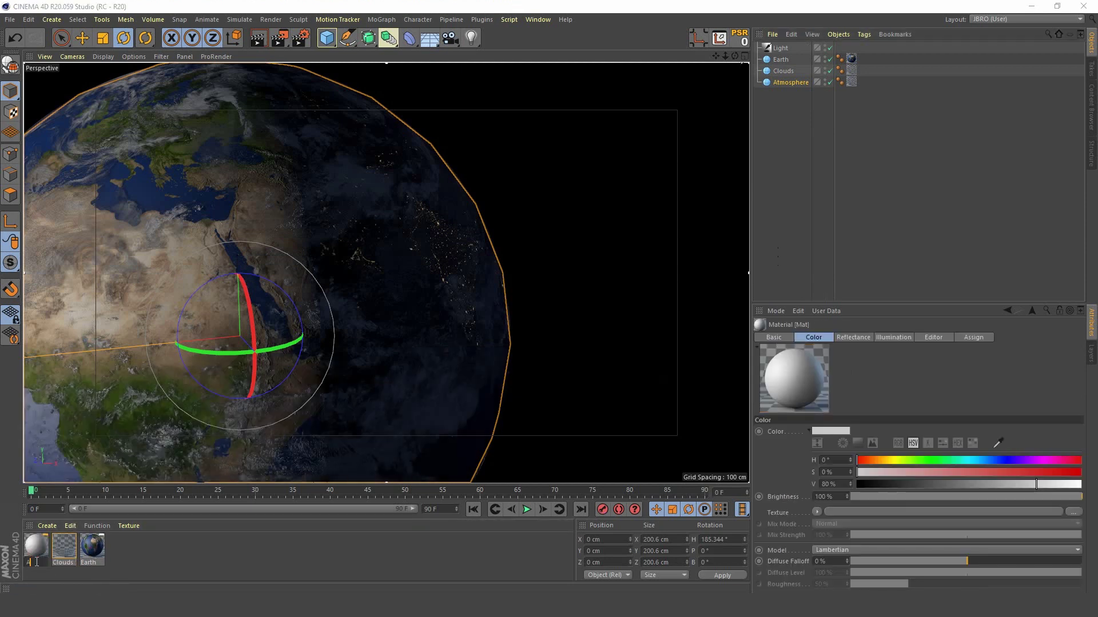
{"action": "type", "text": "tmosp"}
{"action": "type", "text": "here"}
{"action": "key", "text": "Return"}
{"action": "left_click_drag", "start_coordinate": [36, 566], "coordinate": [850, 86]}
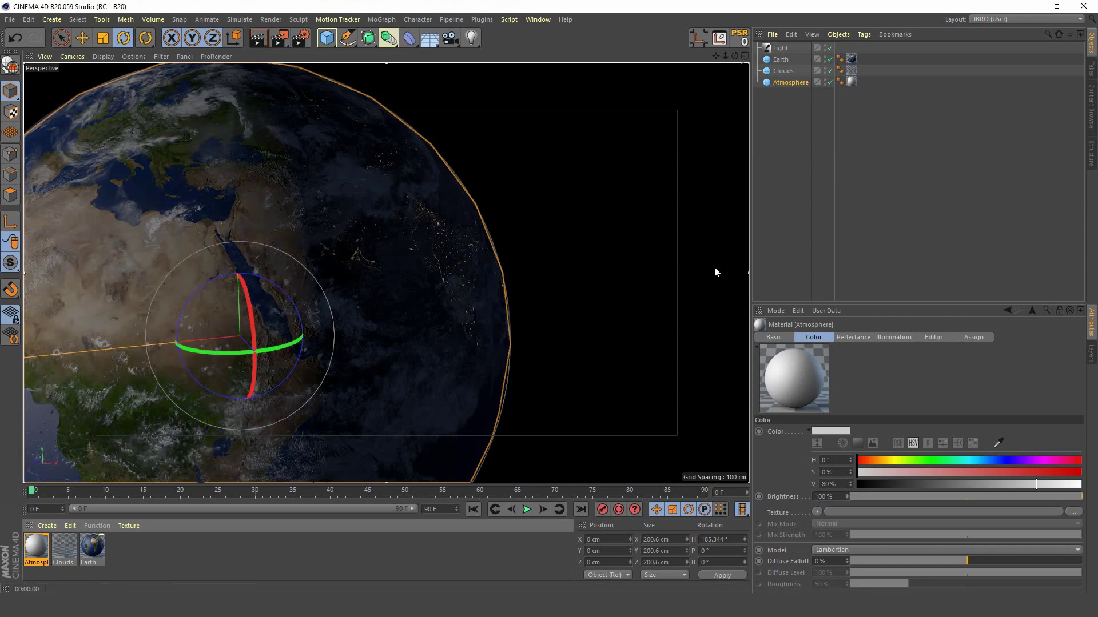
Disable Color and Reflectance, and enable light-blue luminance at H 210°, S 60%.
{"action": "double_click", "coordinate": [36, 548]}
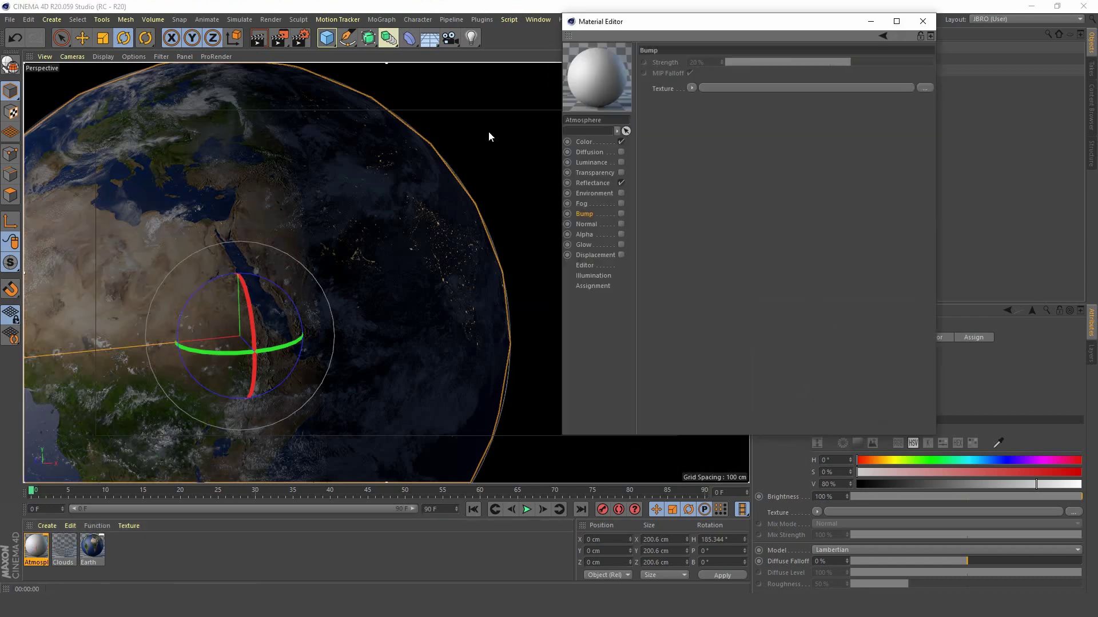
{"action": "left_click_drag", "start_coordinate": [695, 25], "coordinate": [694, 46]}
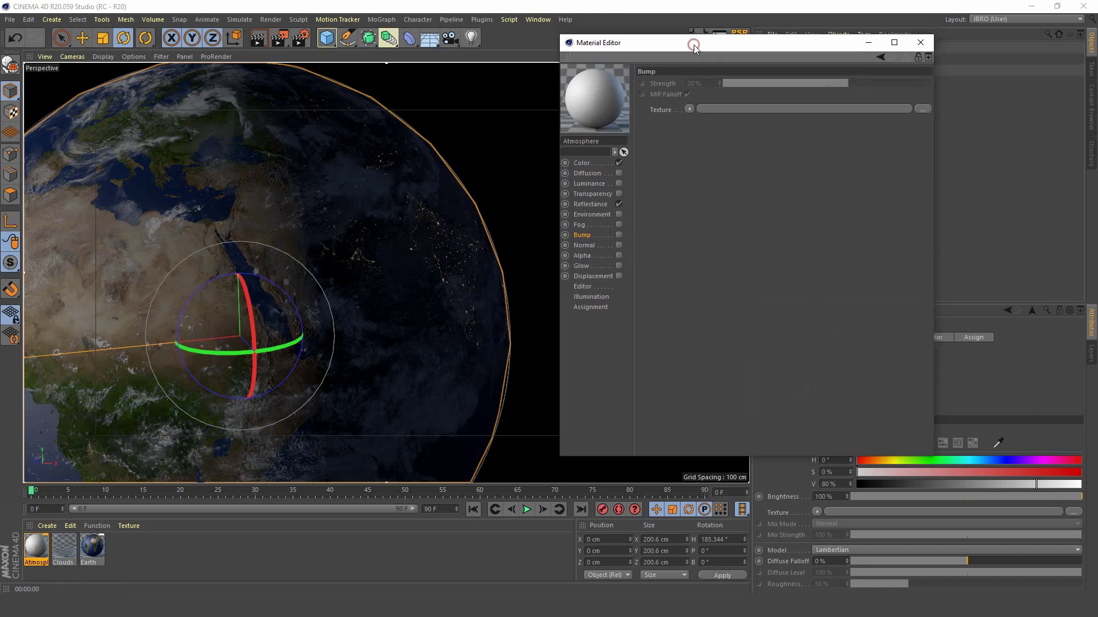
{"action": "left_click", "coordinate": [619, 163]}
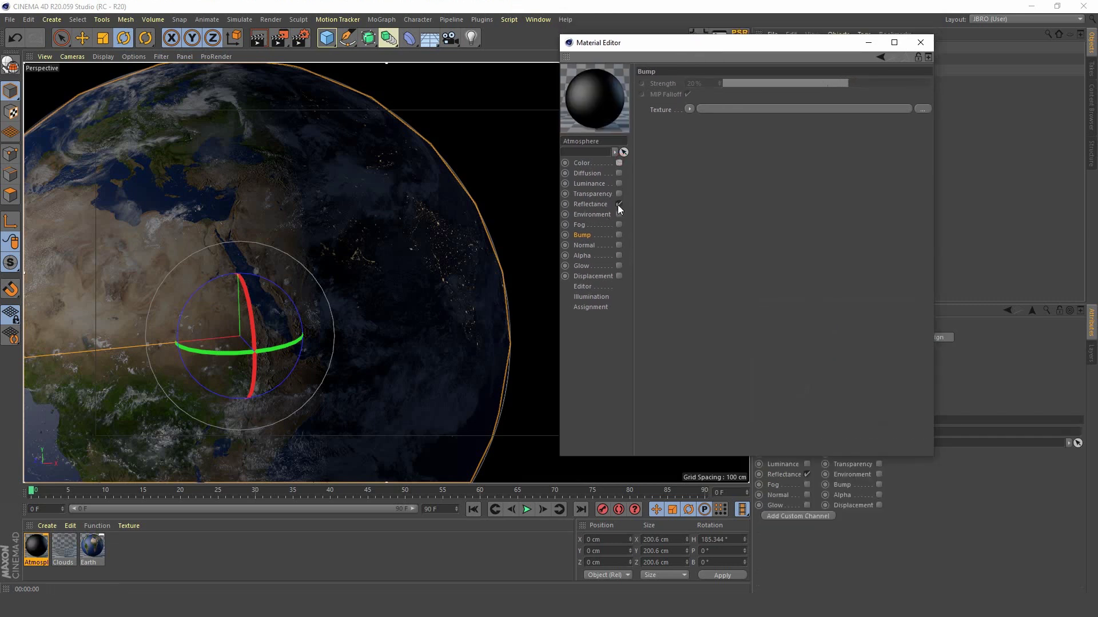
{"action": "left_click", "coordinate": [619, 204]}
{"action": "left_click", "coordinate": [619, 184]}
{"action": "left_click", "coordinate": [588, 183]}
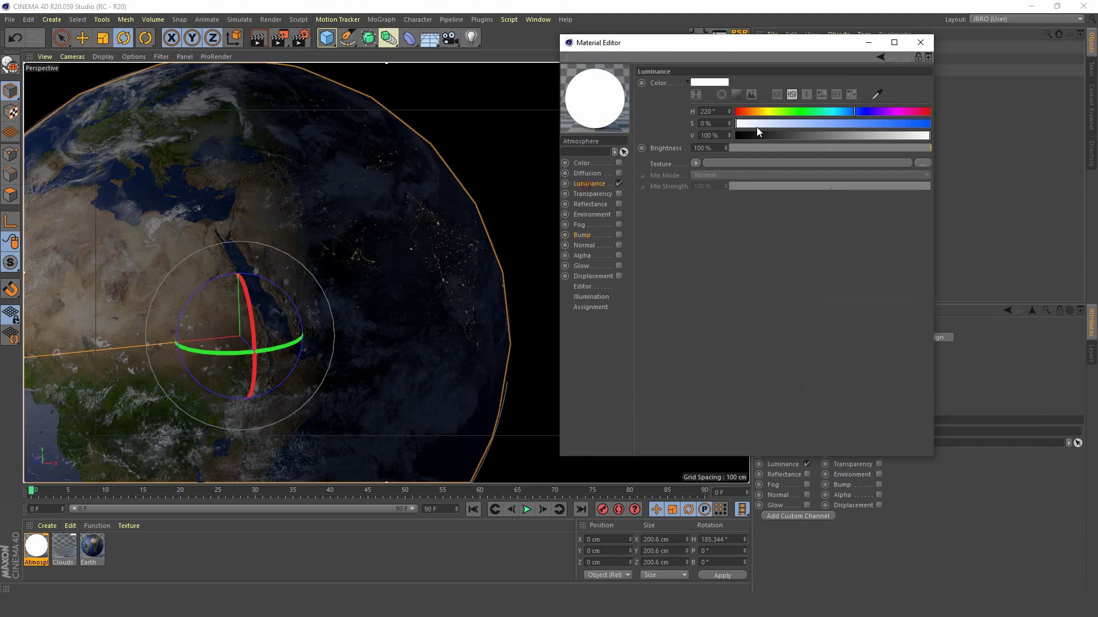
{"action": "mouse_move", "coordinate": [849, 111]}
{"action": "left_mouse_down"}
{"action": "mouse_move", "coordinate": [836, 112]}
{"action": "mouse_move", "coordinate": [850, 109]}
{"action": "left_mouse_up"}
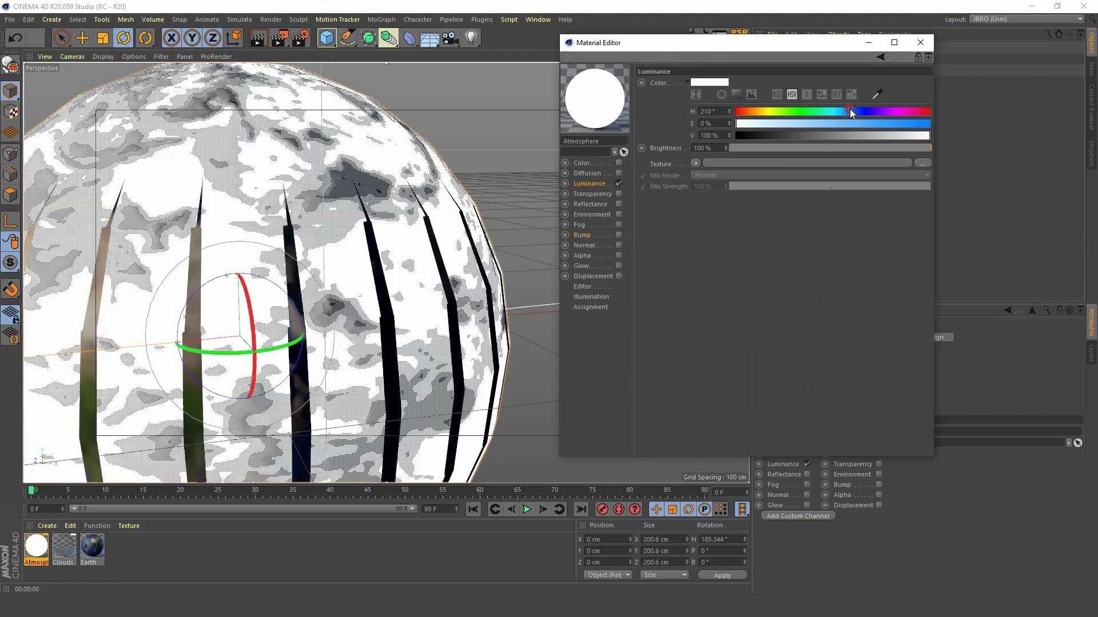
{"action": "left_click", "coordinate": [852, 124]}
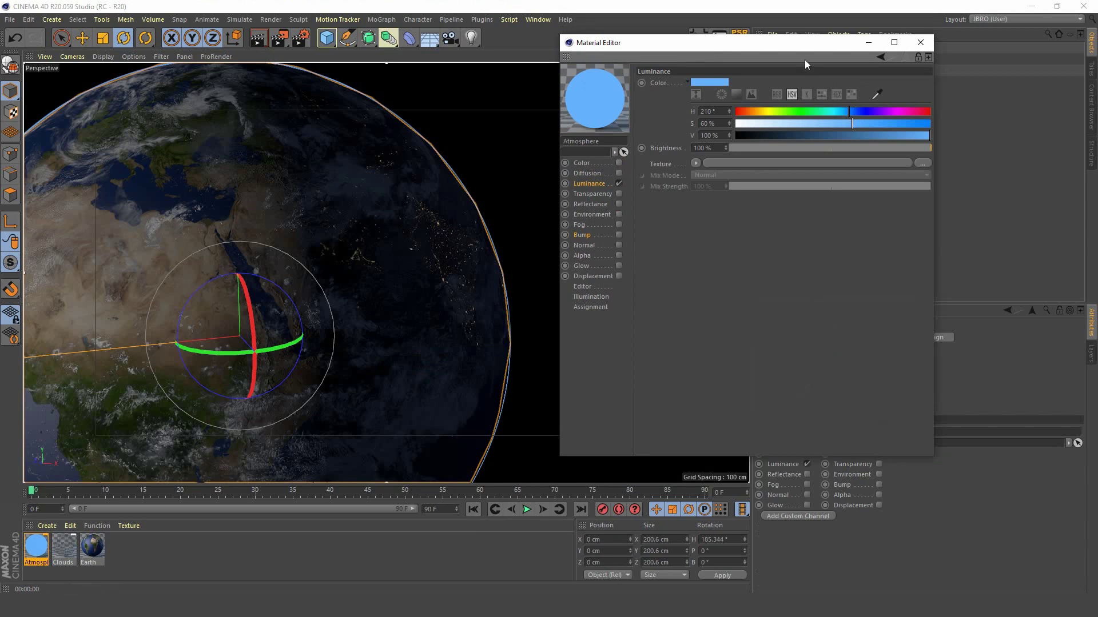
{"action": "left_click", "coordinate": [869, 43]}
Set the Atmosphere sphere's radius to 103 cm, then deselect it.
{"action": "left_click", "coordinate": [791, 83]}
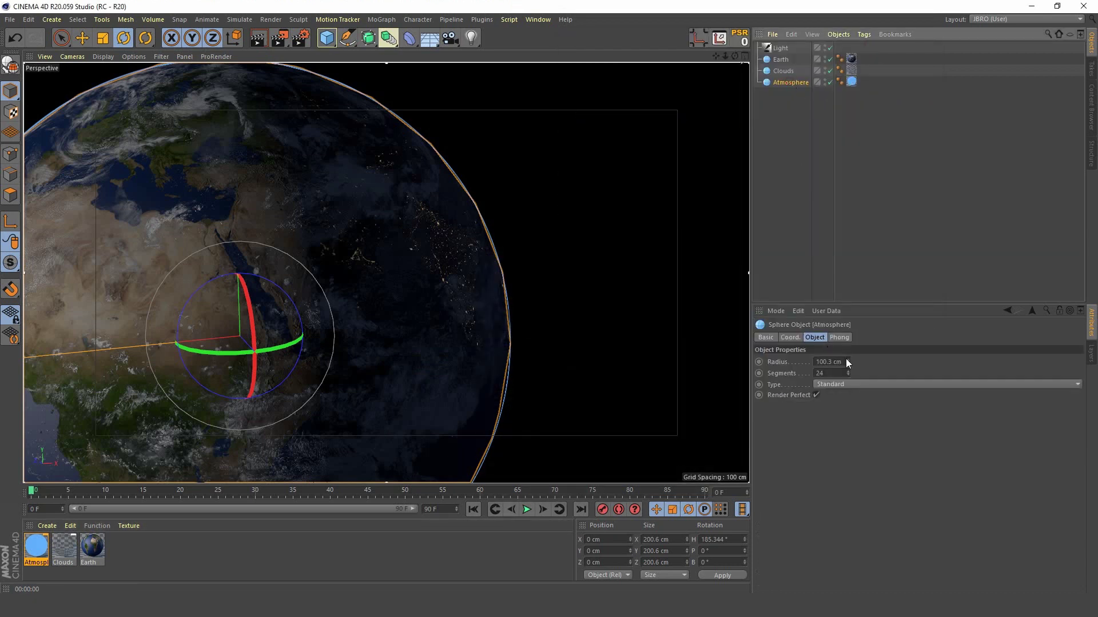
{"action": "left_click_drag", "start_coordinate": [846, 361], "coordinate": [835, 362]}
{"action": "type", "text": "10"}
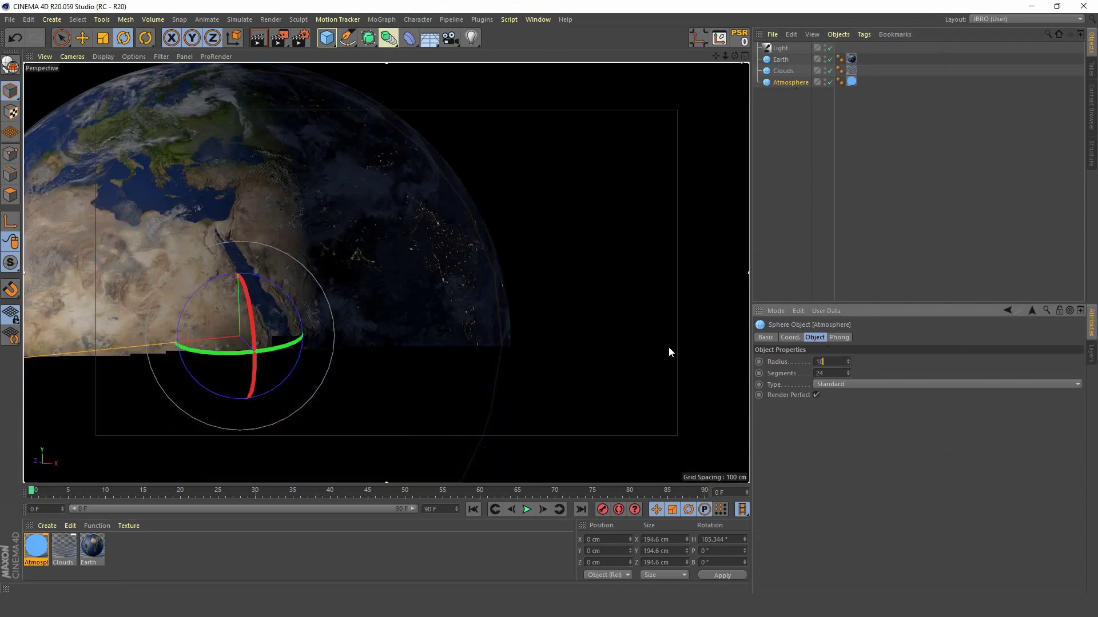
{"action": "key", "text": "Return"}
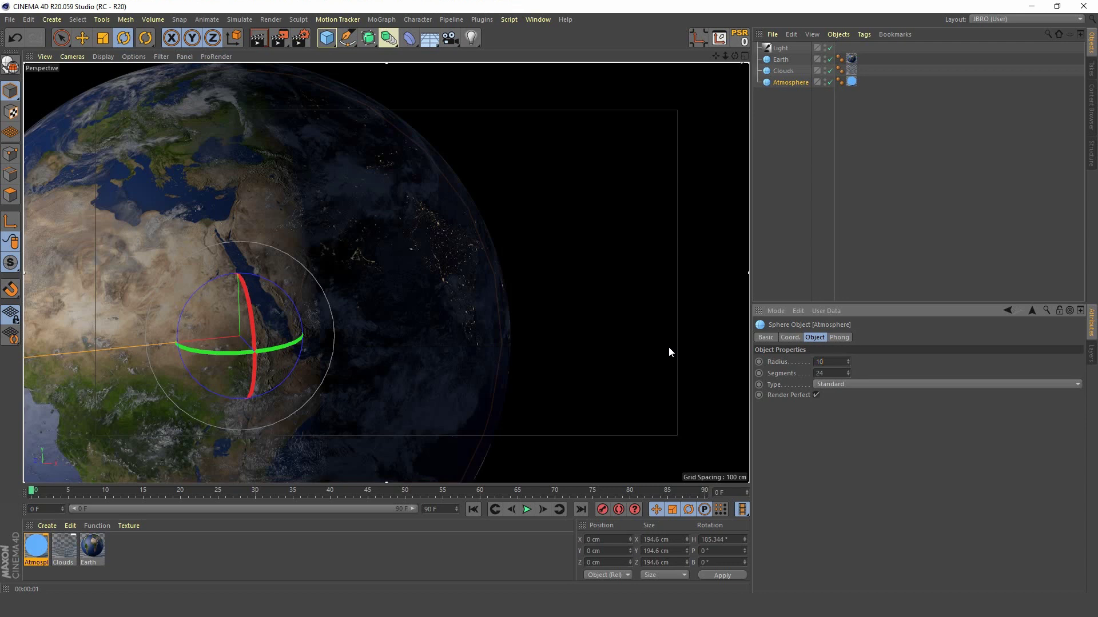
{"action": "type", "text": "3"}
{"action": "key", "text": "Return"}
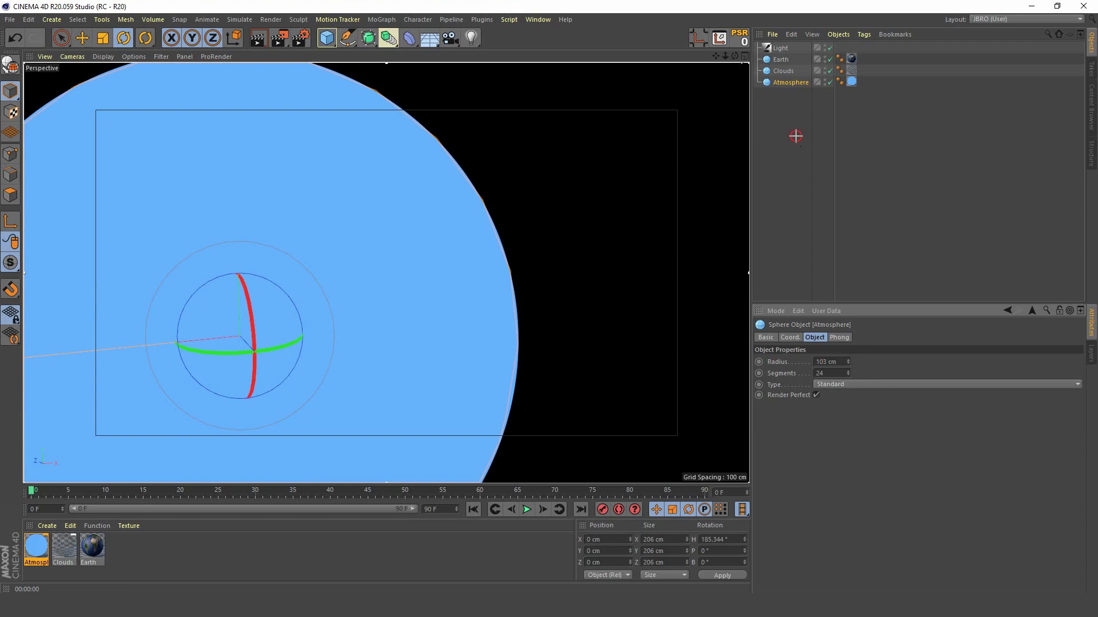
{"action": "left_click", "coordinate": [798, 141]}
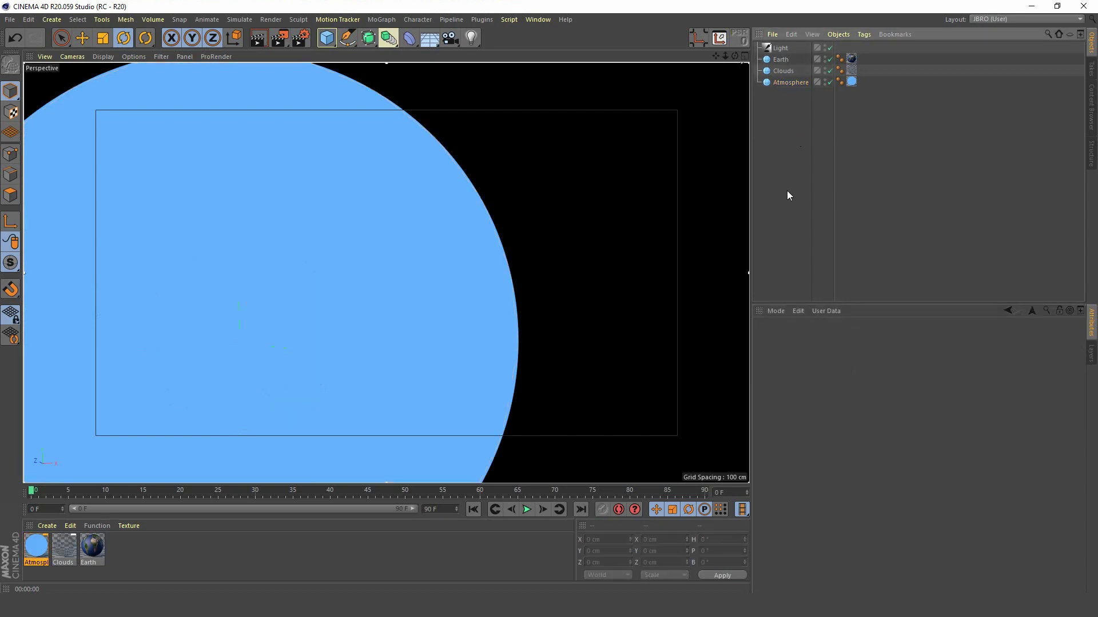
Enable the Atmosphere material's alpha channel with a Colorizer shader as its texture.
{"action": "double_click", "coordinate": [36, 546]}
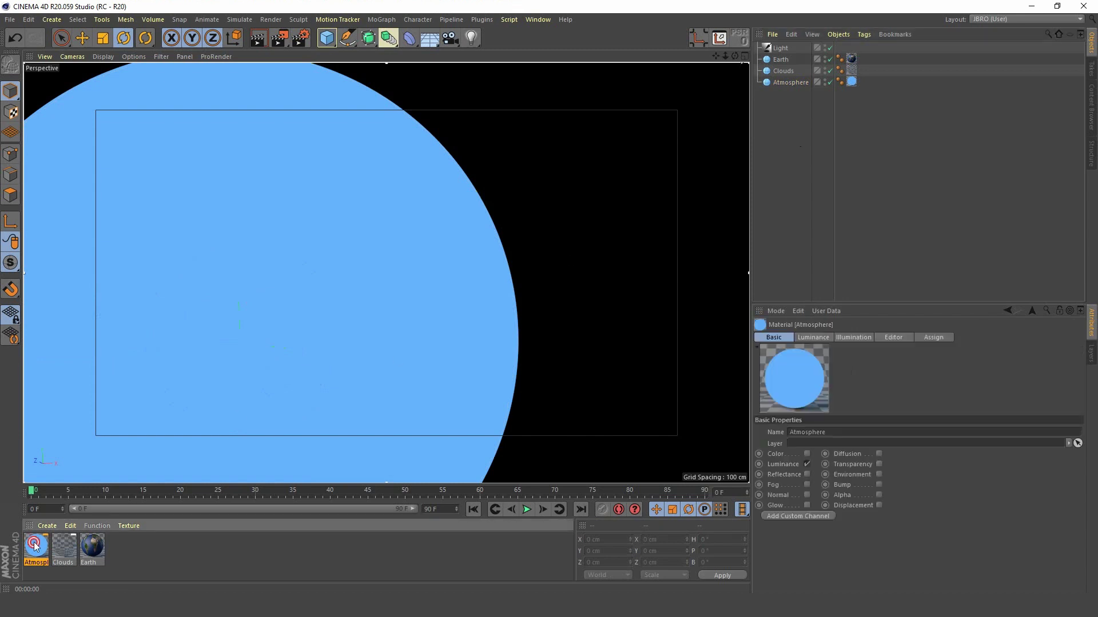
{"action": "left_click_drag", "start_coordinate": [716, 47], "coordinate": [738, 39]}
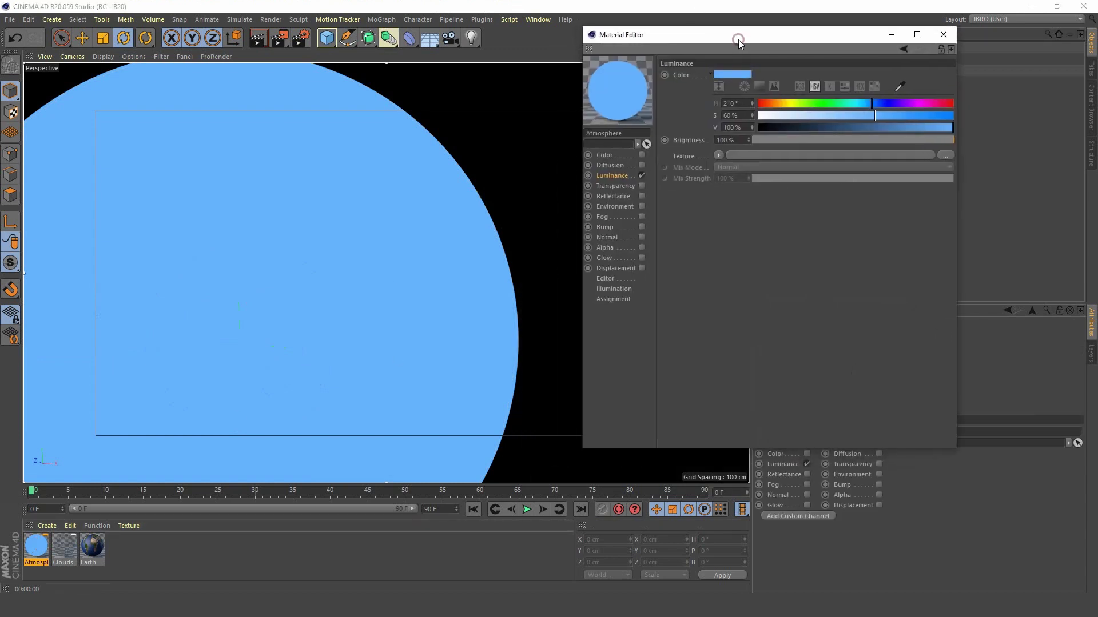
{"action": "left_click", "coordinate": [606, 249]}
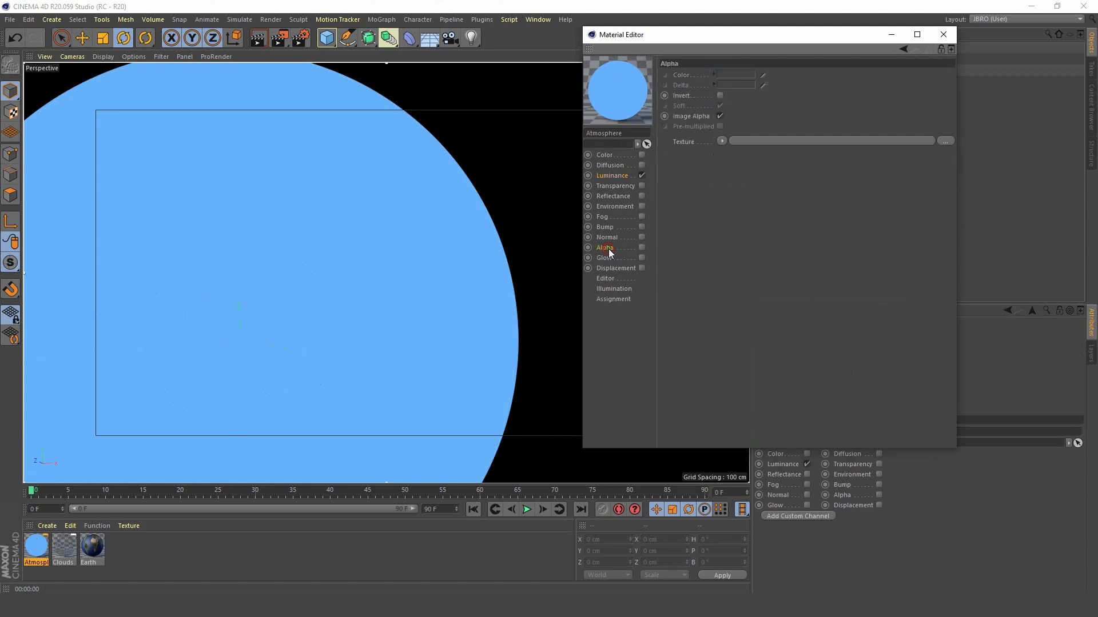
{"action": "left_click", "coordinate": [642, 249]}
{"action": "left_click", "coordinate": [722, 141]}
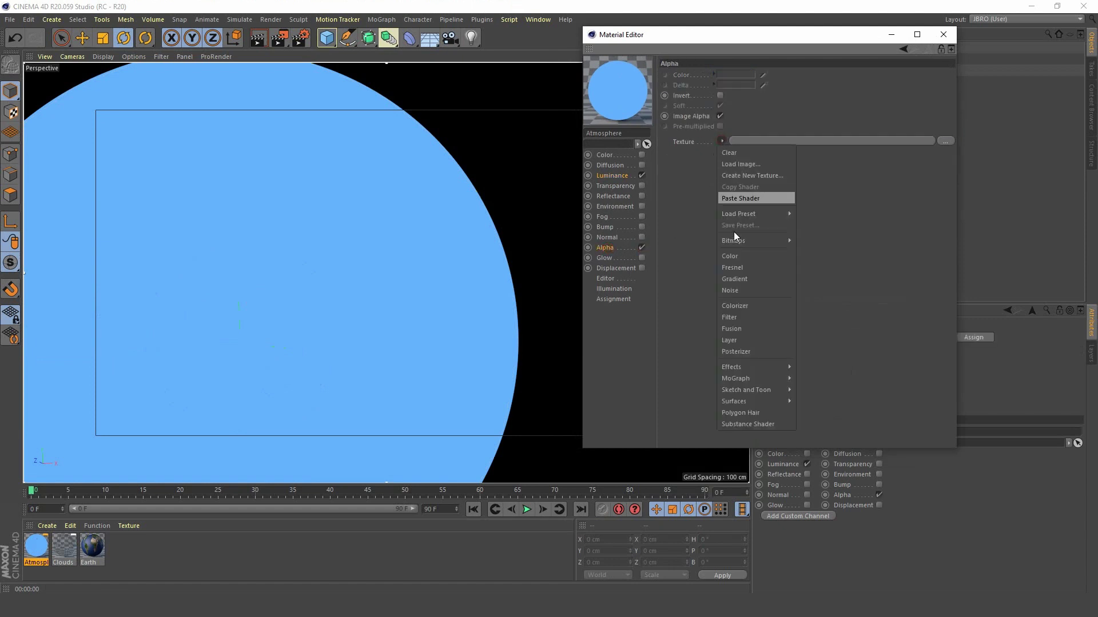
{"action": "left_click", "coordinate": [754, 306]}
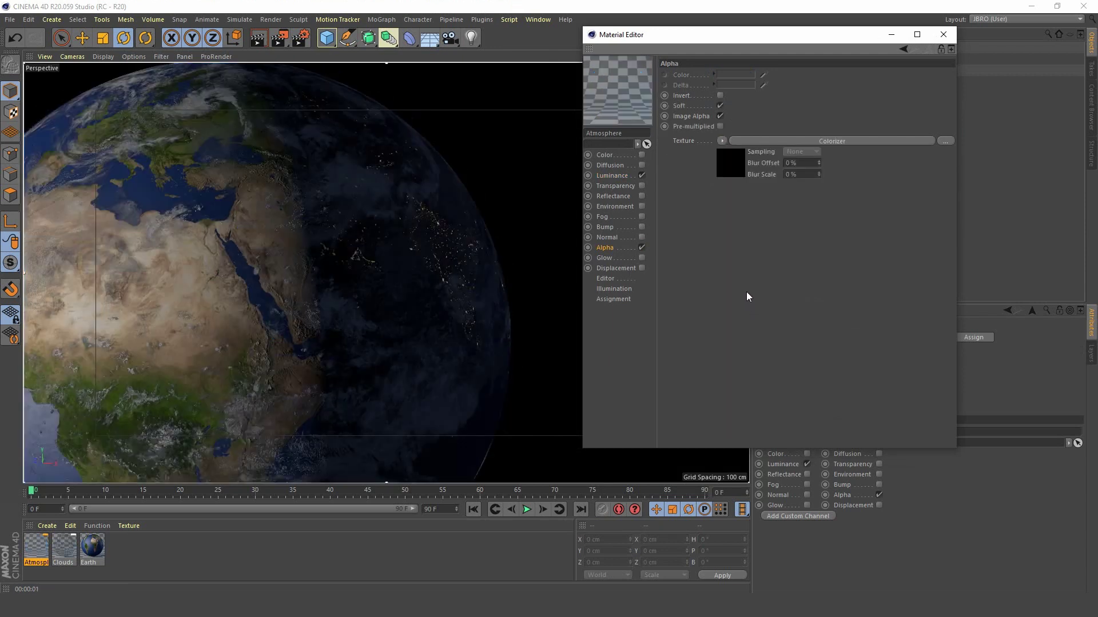
Make the Colorizer gradient black-to-white by removing the middle knot and whitening the end knot.
{"action": "left_click", "coordinate": [728, 166]}
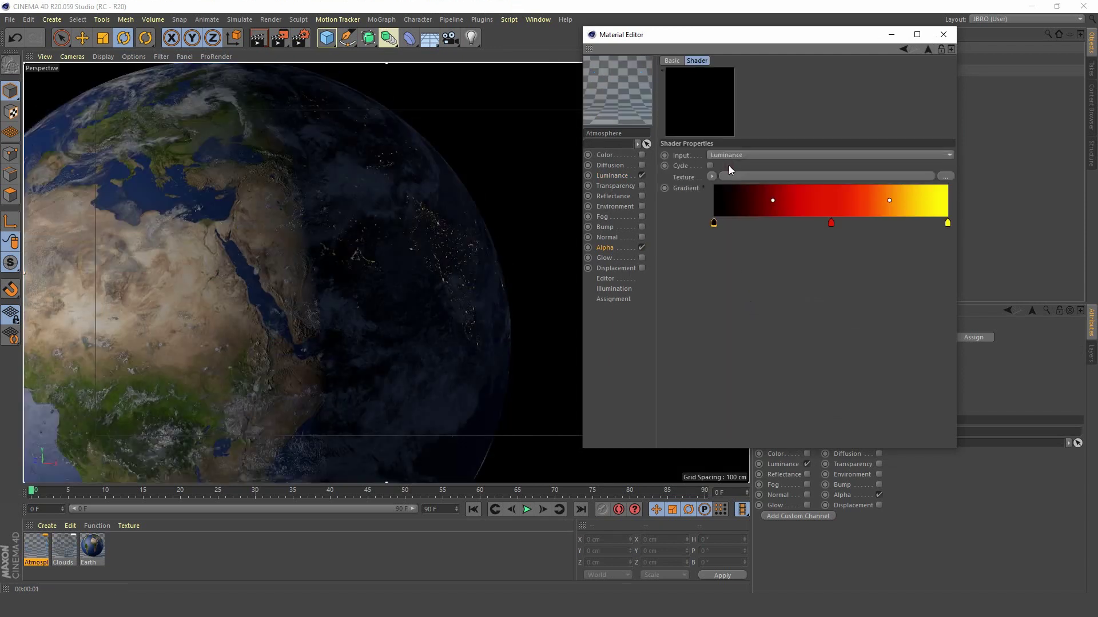
{"action": "left_click_drag", "start_coordinate": [832, 229], "coordinate": [975, 224]}
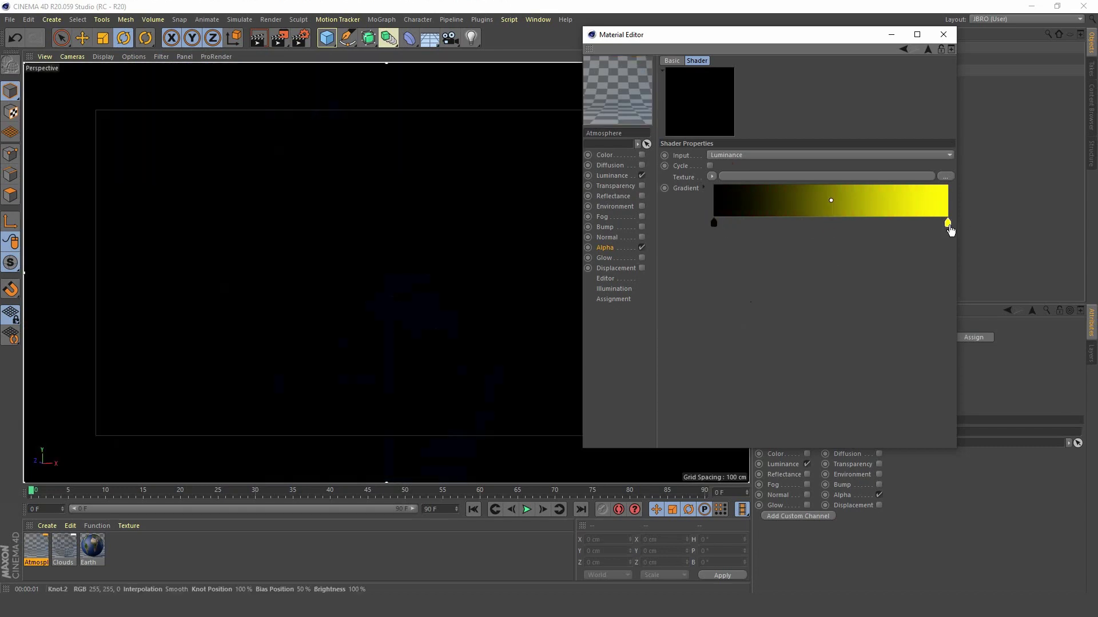
{"action": "double_click", "coordinate": [948, 223]}
{"action": "left_click_drag", "start_coordinate": [870, 248], "coordinate": [763, 256]}
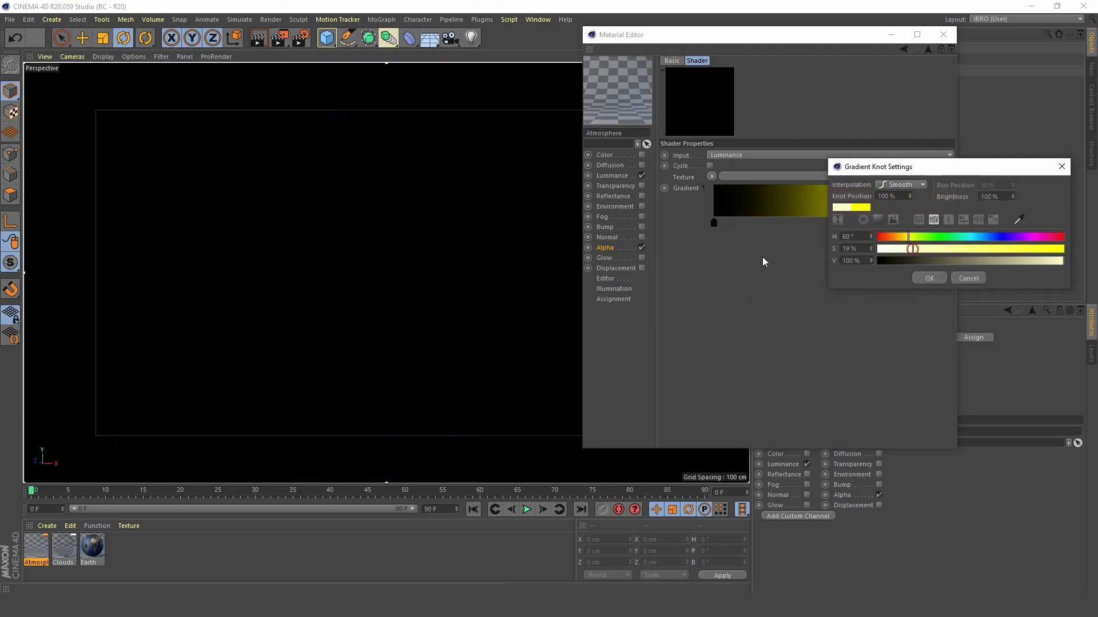
{"action": "left_click", "coordinate": [934, 280]}
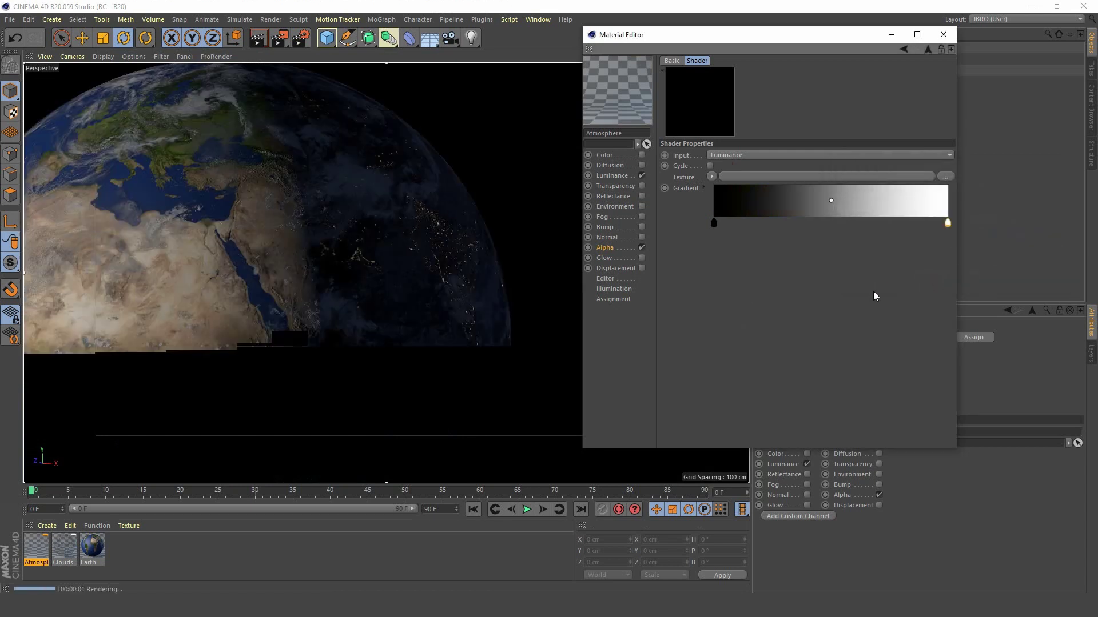
Use a Subsurface Scattering shader as the Colorizer's input texture.
{"action": "left_click", "coordinate": [711, 176]}
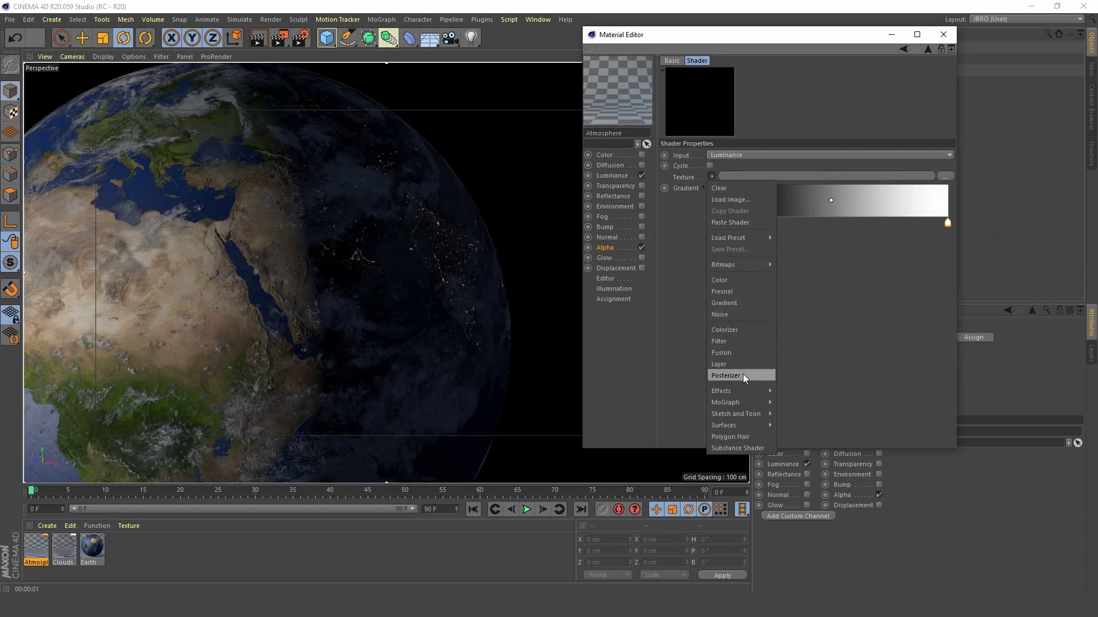
{"action": "mouse_move", "coordinate": [745, 392]}
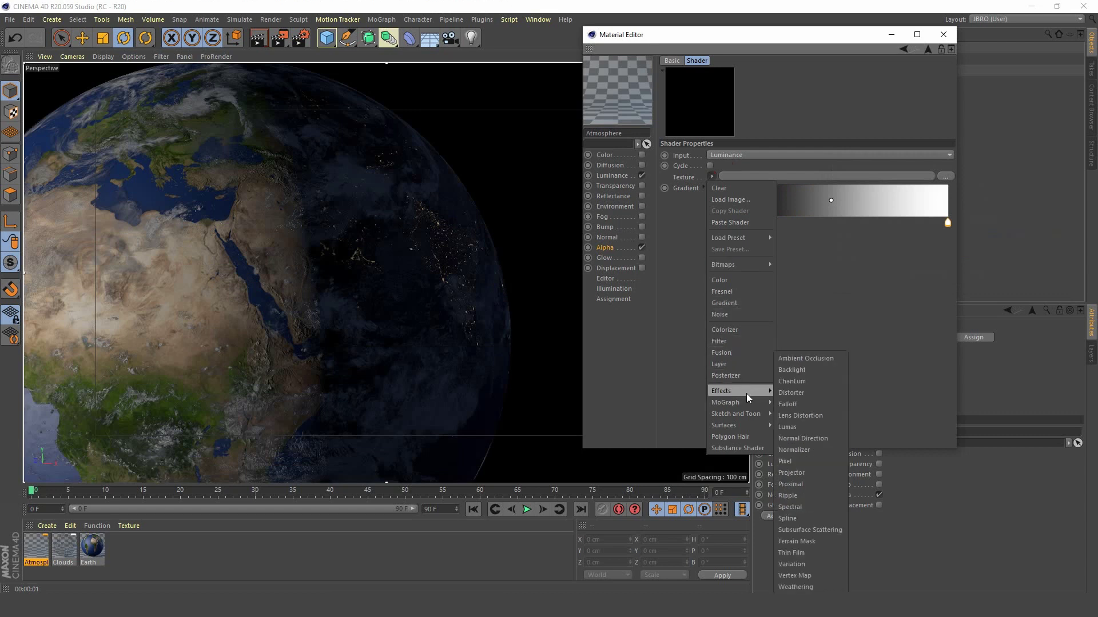
{"action": "left_click", "coordinate": [830, 530]}
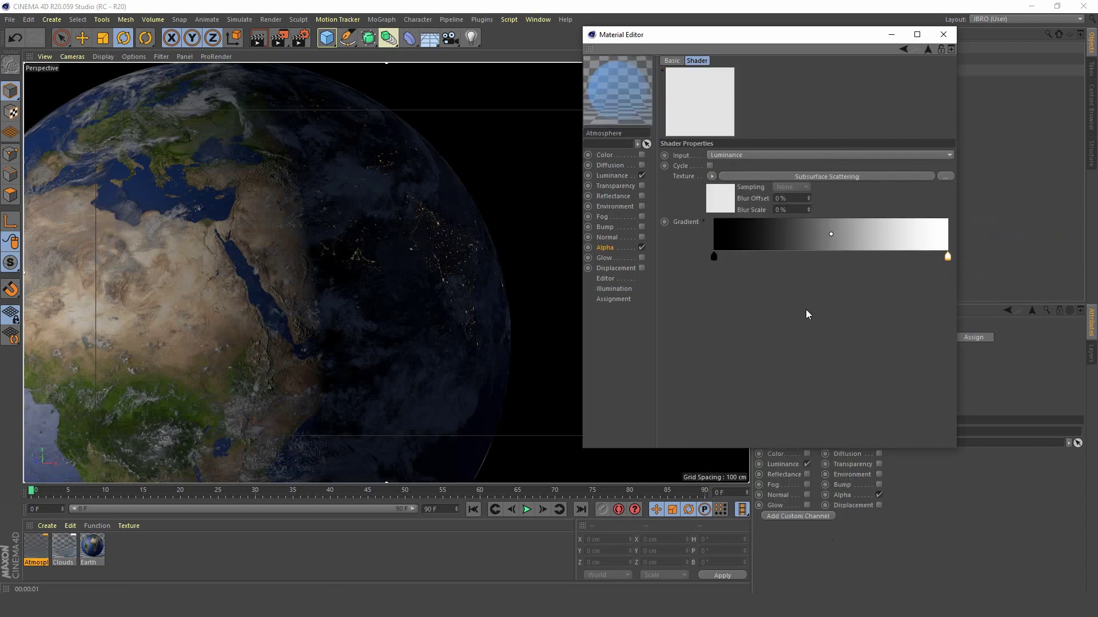
Turn on Fast Evaluation for multiple scattering and raise the scattering colour to pure white.
{"action": "left_click", "coordinate": [723, 196]}
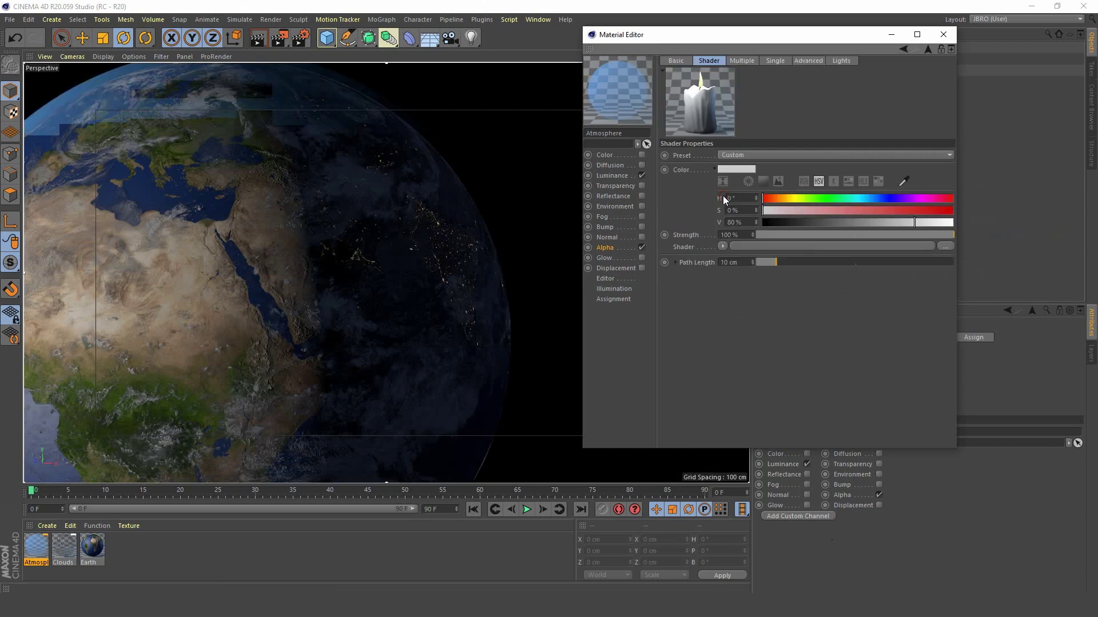
{"action": "left_click", "coordinate": [779, 61]}
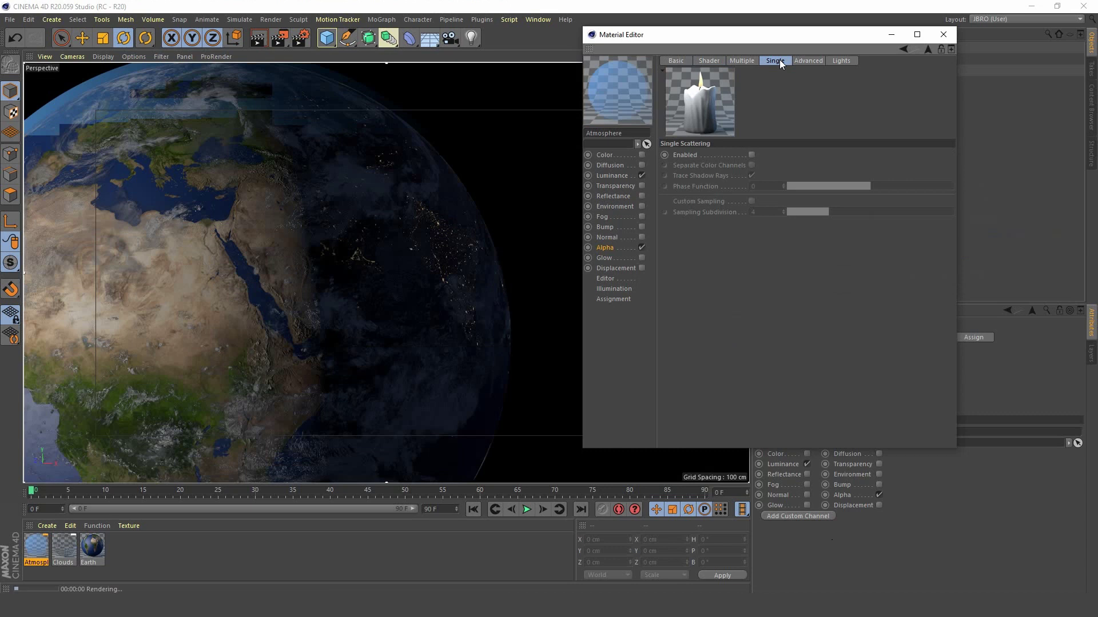
{"action": "left_click", "coordinate": [753, 60]}
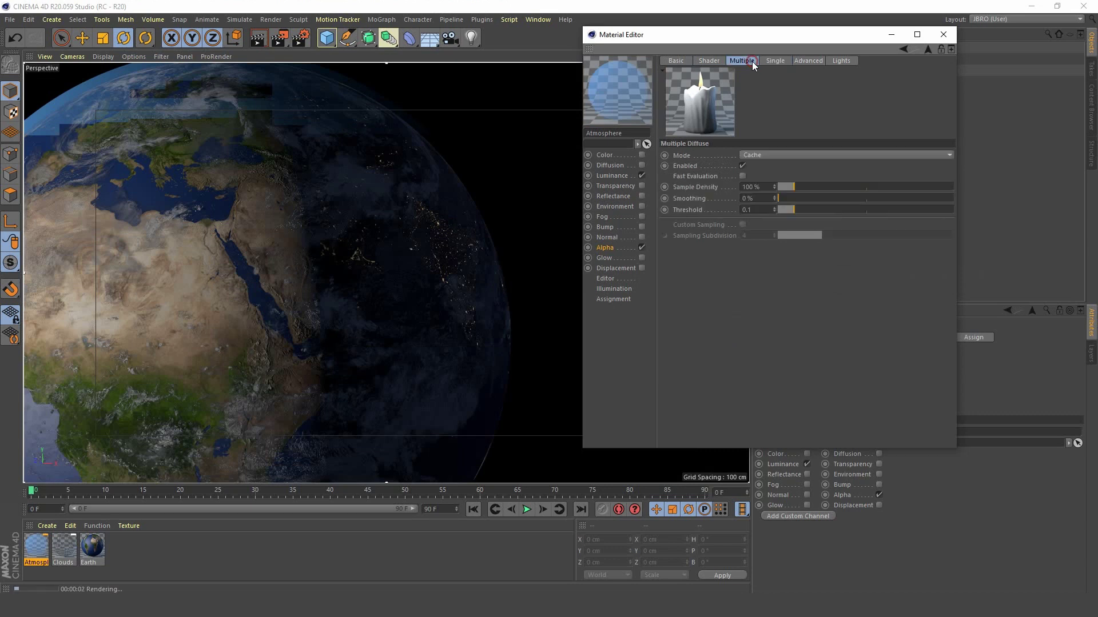
{"action": "left_click", "coordinate": [743, 176]}
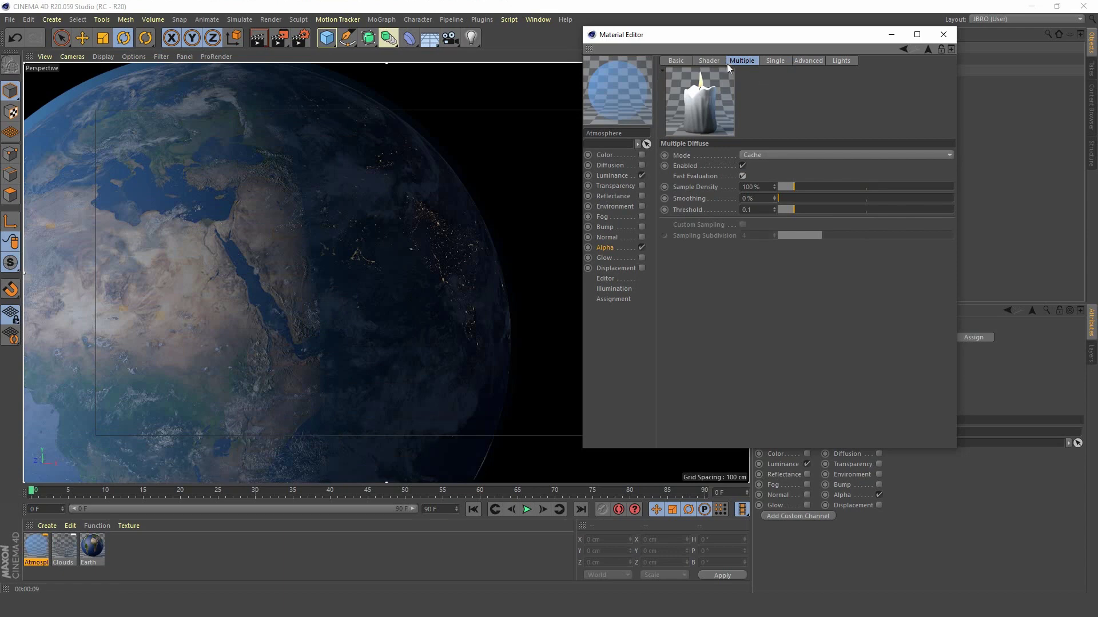
{"action": "left_click", "coordinate": [709, 61]}
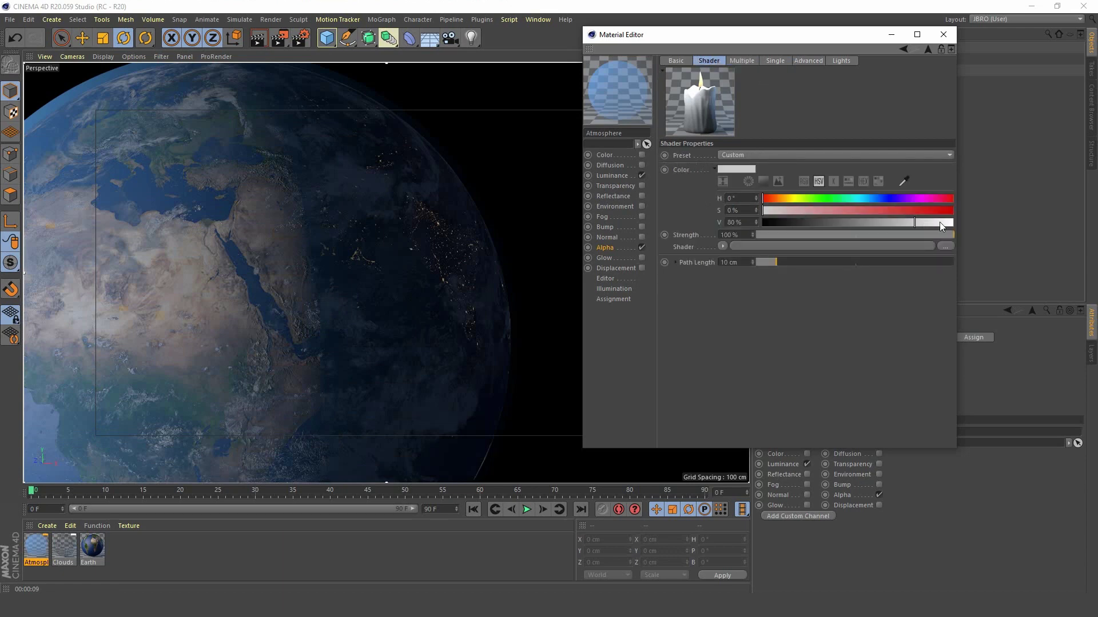
{"action": "left_click_drag", "start_coordinate": [939, 223], "coordinate": [1049, 219]}
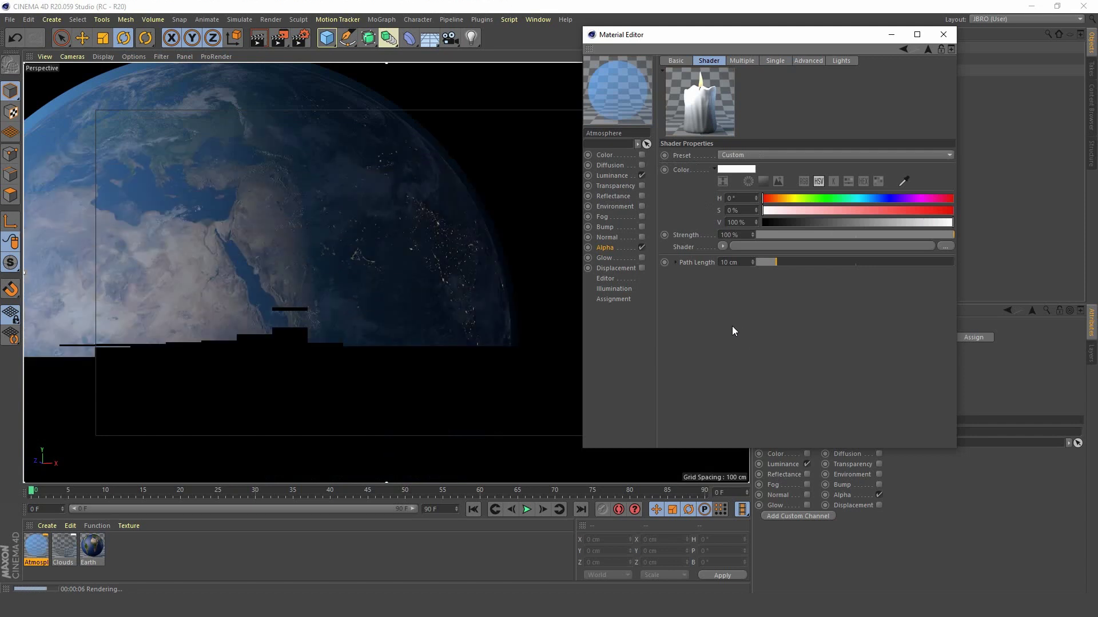
Disable Image Alpha and make the alpha a Layer shader with Fresnel above the Colorizer.
{"action": "left_click", "coordinate": [608, 246]}
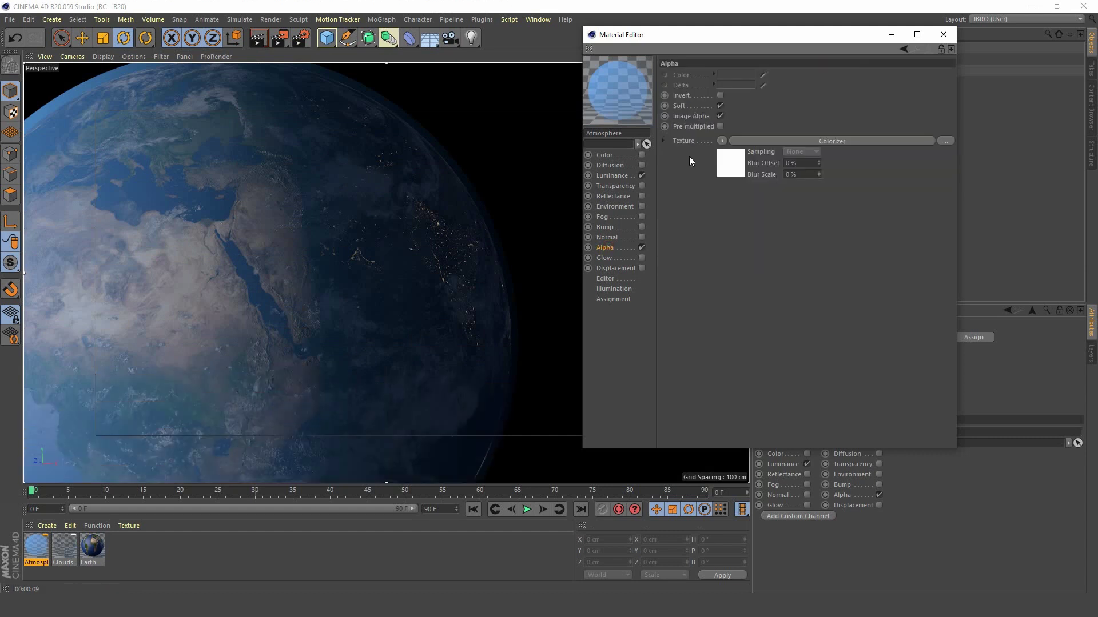
{"action": "left_click", "coordinate": [719, 116]}
{"action": "left_click", "coordinate": [722, 140]}
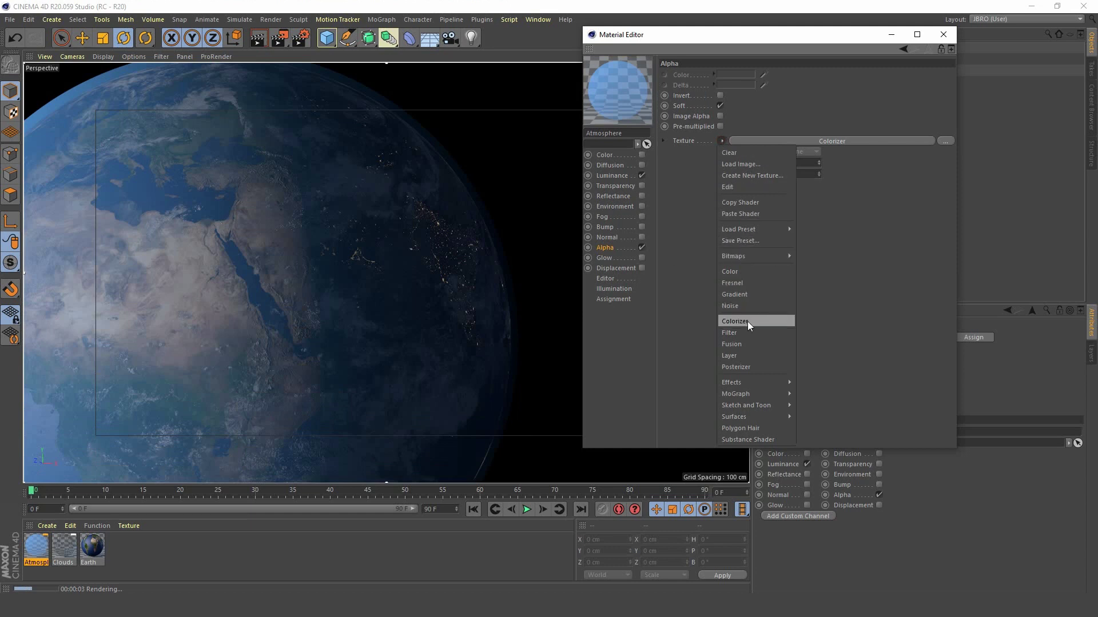
{"action": "left_click", "coordinate": [750, 354]}
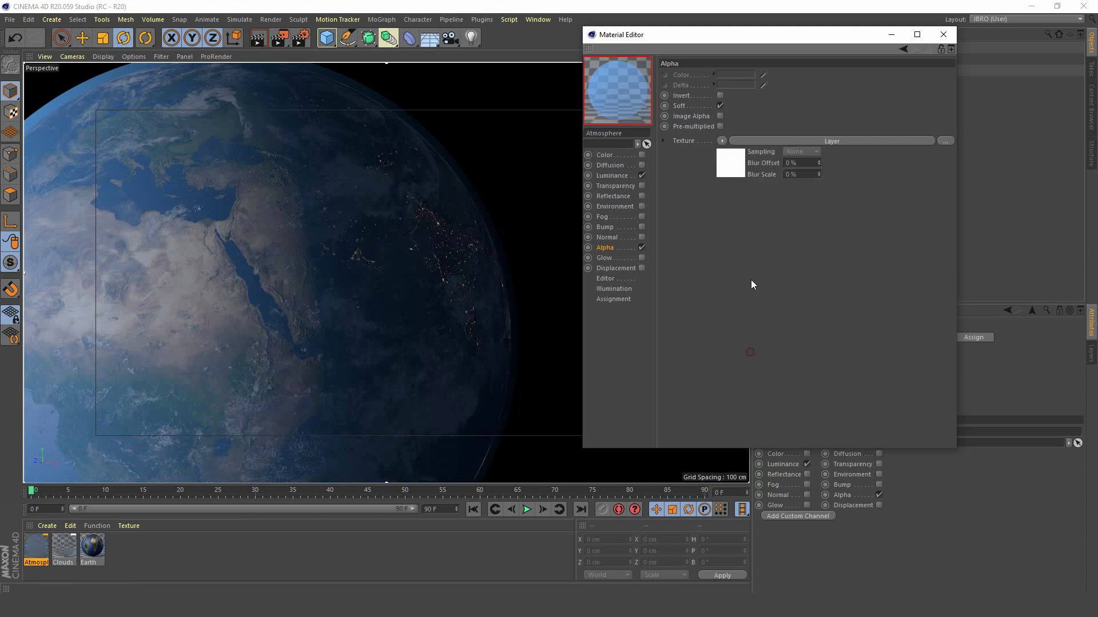
{"action": "left_click", "coordinate": [750, 140]}
{"action": "left_click", "coordinate": [718, 165]}
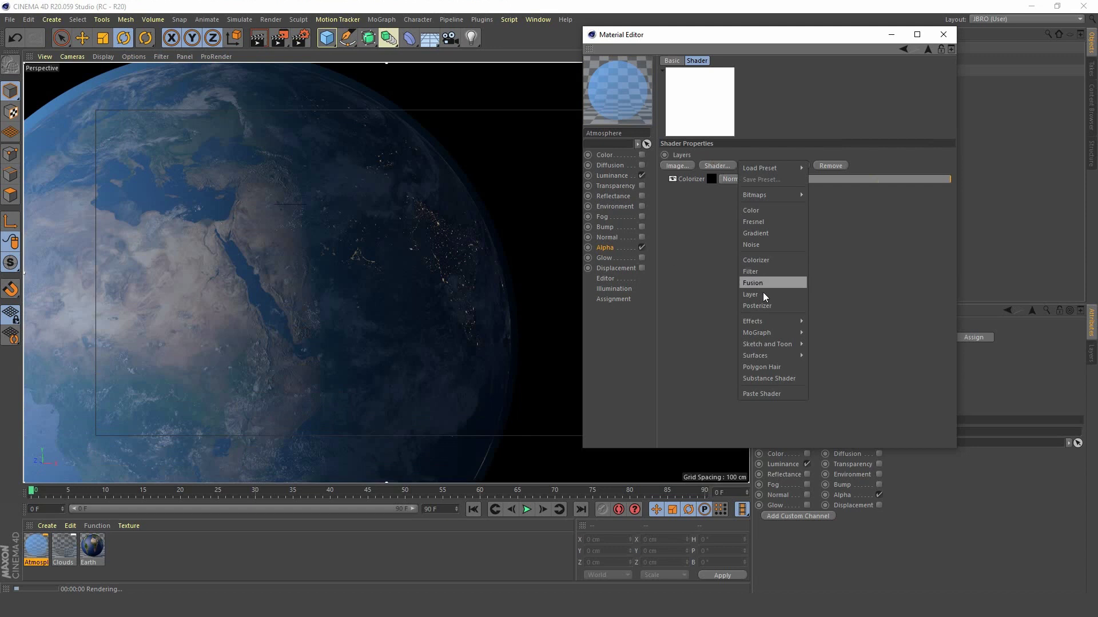
{"action": "left_click", "coordinate": [764, 222]}
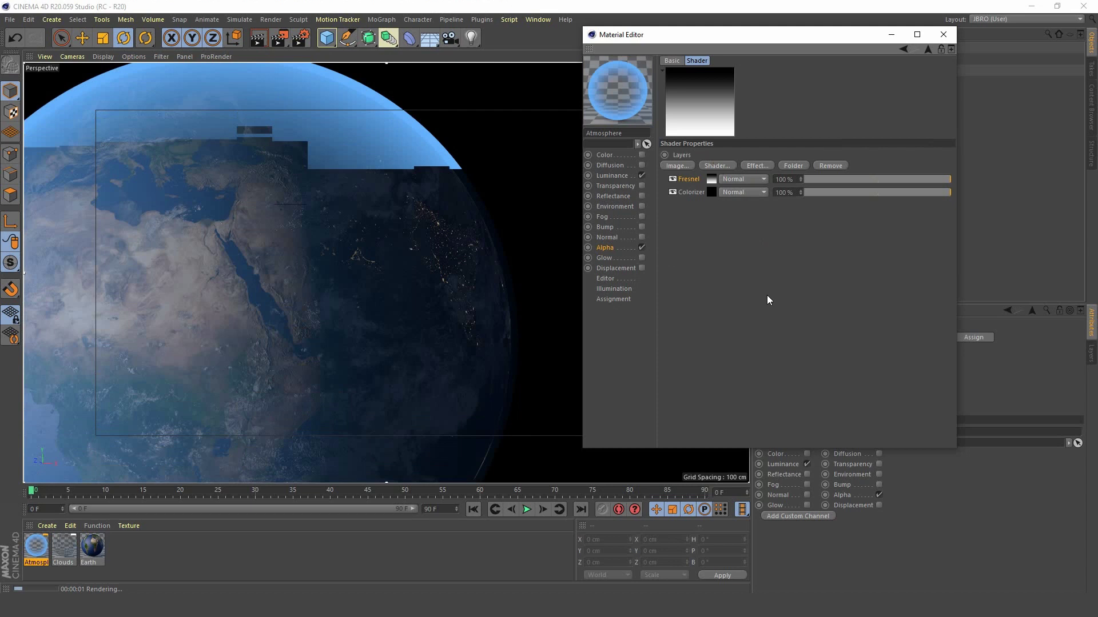
Add a new middle knot to the Fresnel gradient, leaving its colour unchanged.
{"action": "left_click", "coordinate": [710, 179]}
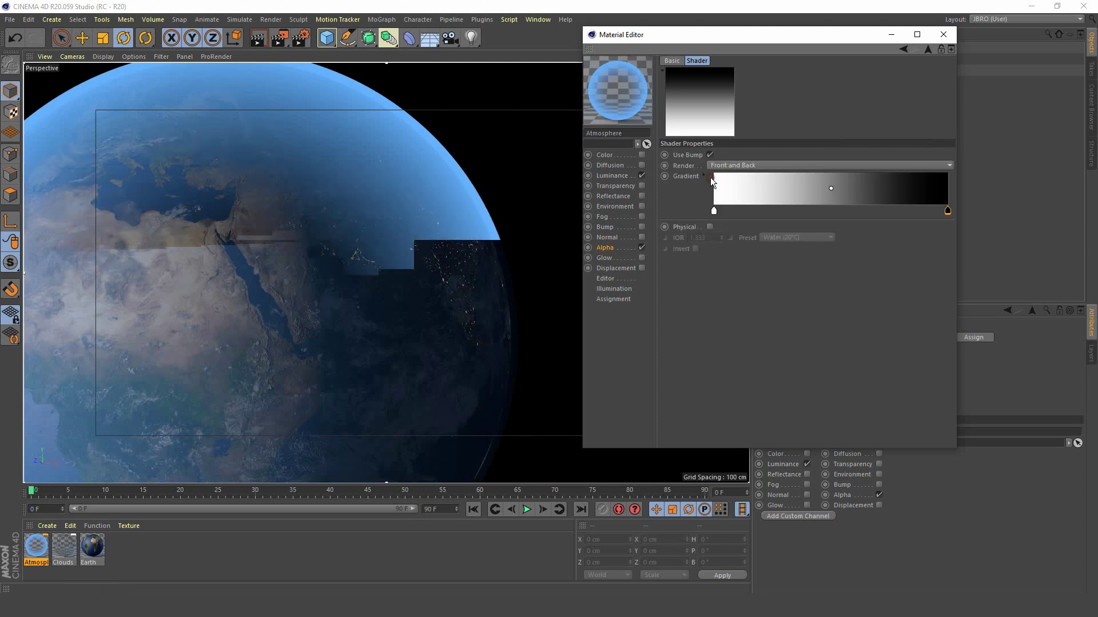
{"action": "left_click", "coordinate": [773, 211]}
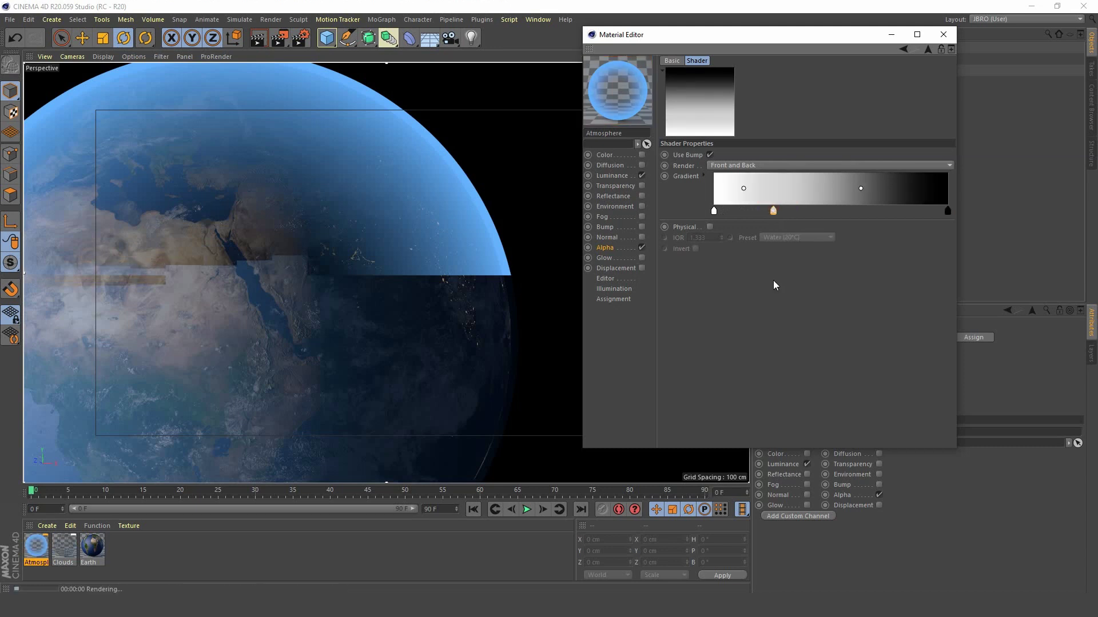
{"action": "double_click", "coordinate": [774, 212]}
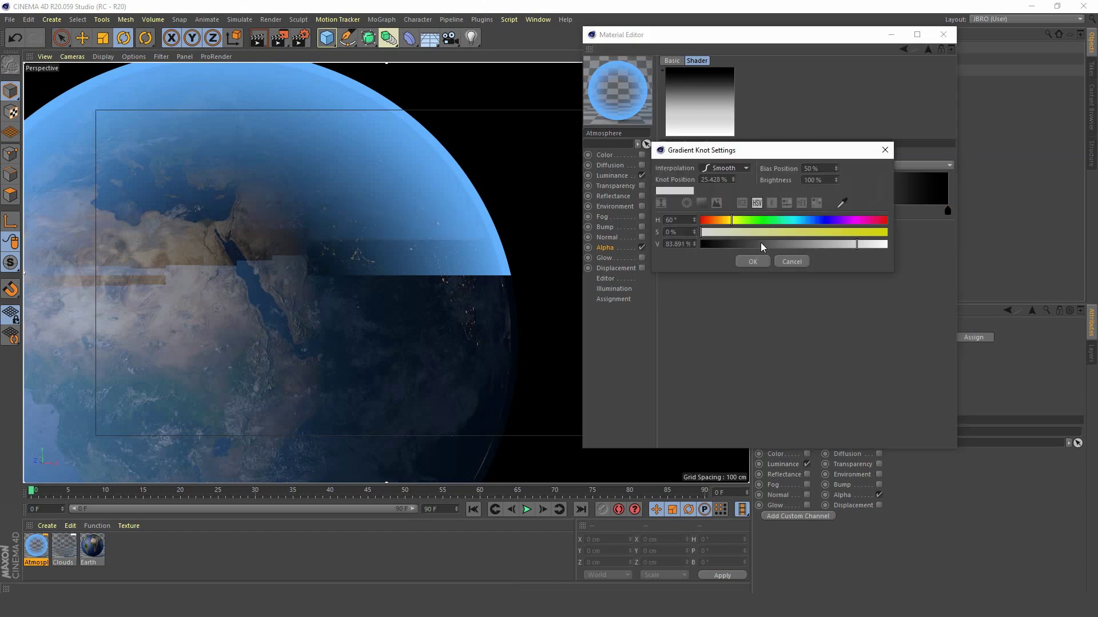
{"action": "left_click", "coordinate": [791, 261]}
Set the gradient's left knot to black (V 0%) and slide it inward.
{"action": "double_click", "coordinate": [714, 211]}
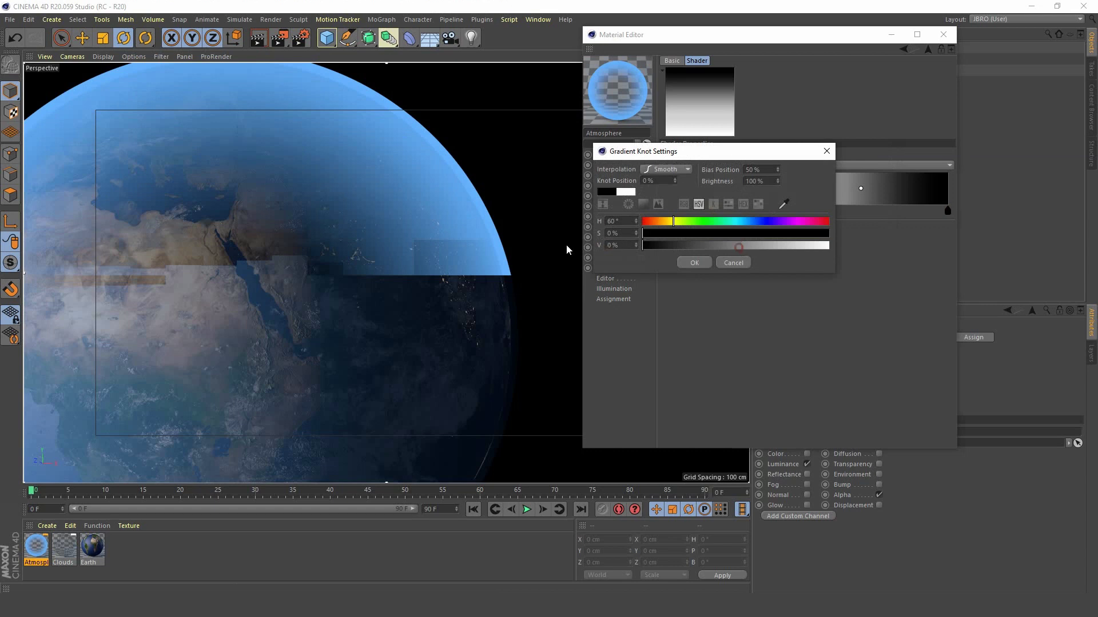
{"action": "left_click", "coordinate": [646, 243]}
{"action": "left_click", "coordinate": [691, 260]}
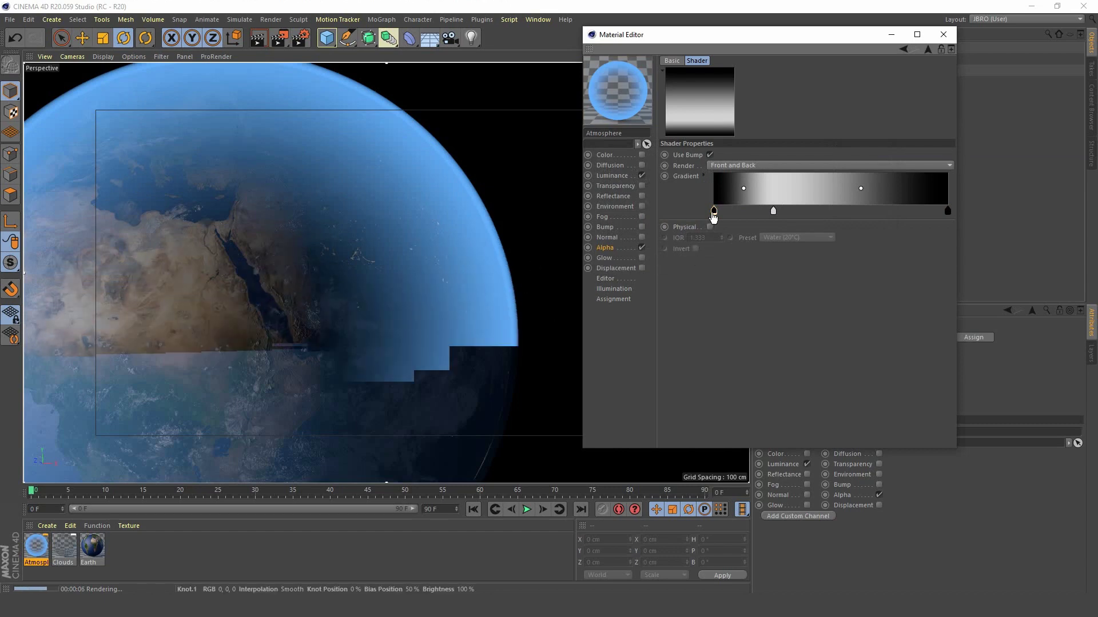
{"action": "left_click_drag", "start_coordinate": [713, 212], "coordinate": [743, 212]}
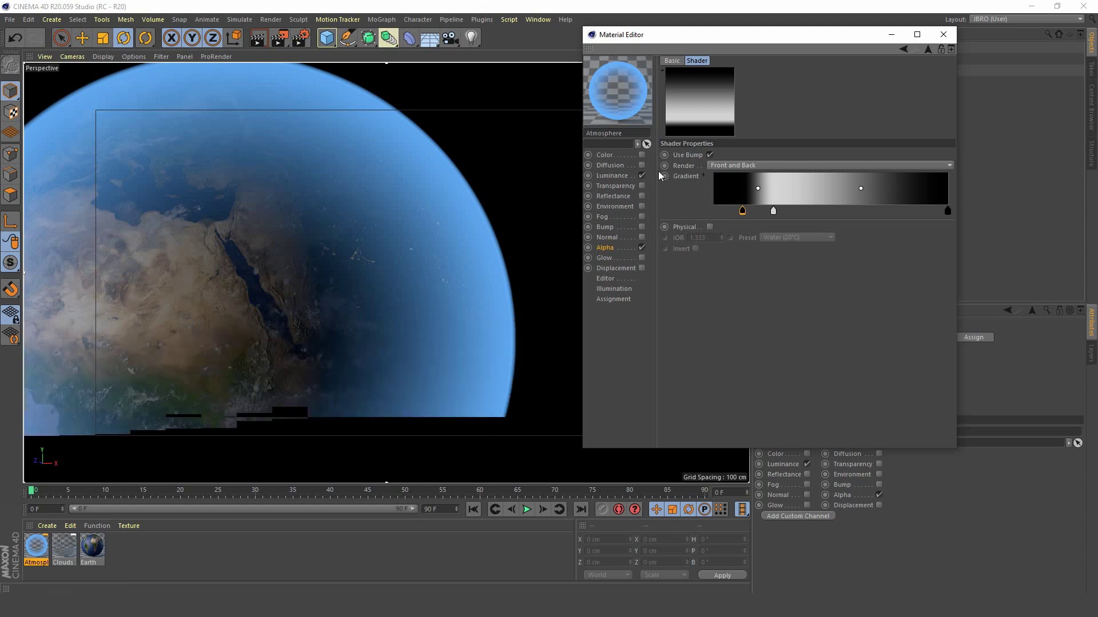
Set the Fresnel layer's blend mode to Multiply in the Layer shader.
{"action": "left_click", "coordinate": [928, 49]}
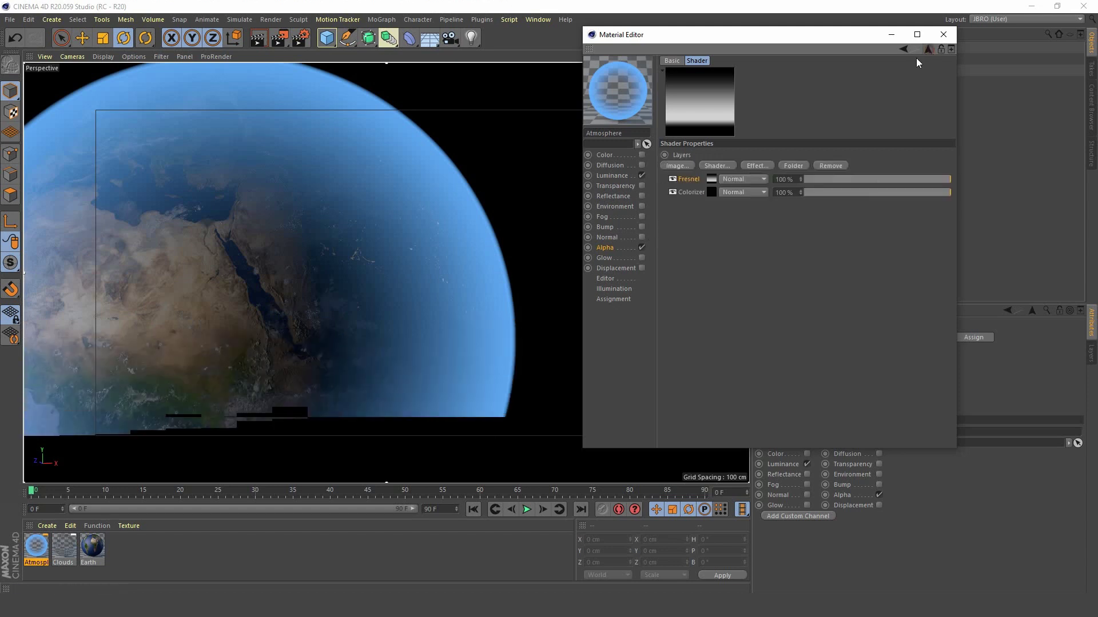
{"action": "left_click", "coordinate": [740, 180]}
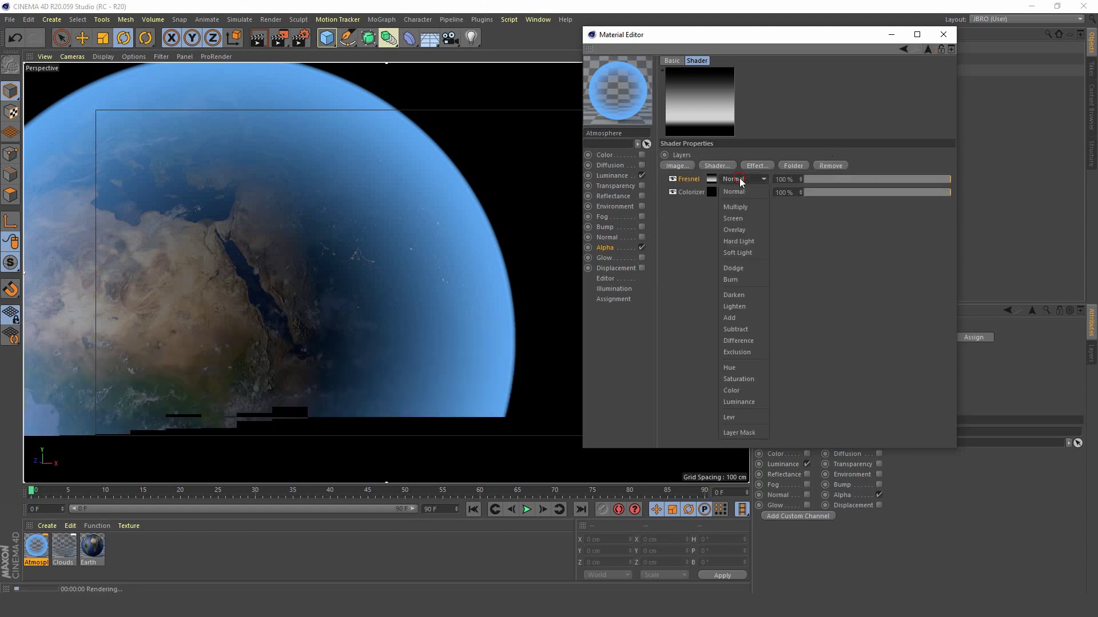
{"action": "left_click", "coordinate": [738, 208]}
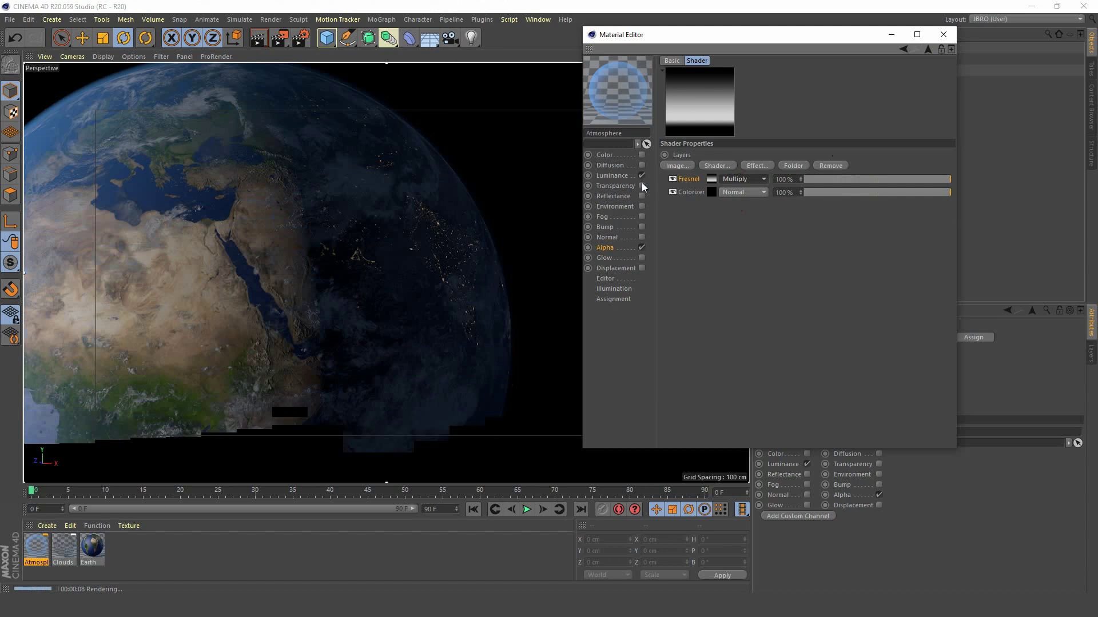
Set the Atmosphere's Luminance Brightness to 150% (after trying 200%) and close the Material Editor.
{"action": "left_click", "coordinate": [611, 175]}
{"action": "left_click", "coordinate": [725, 140]}
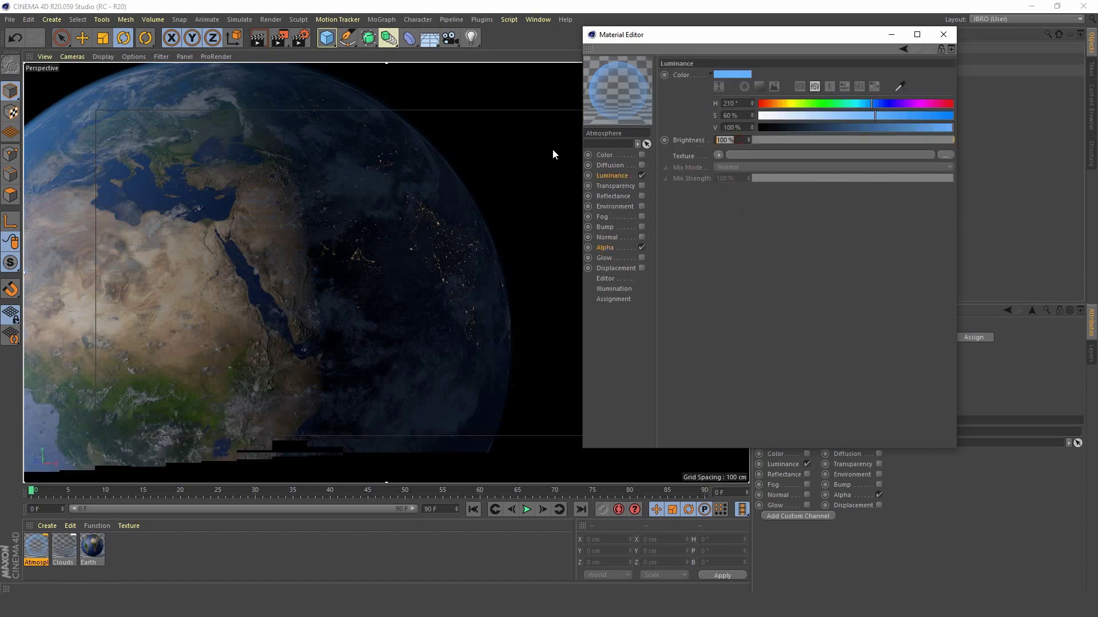
{"action": "type", "text": "200"}
{"action": "key", "text": "Return"}
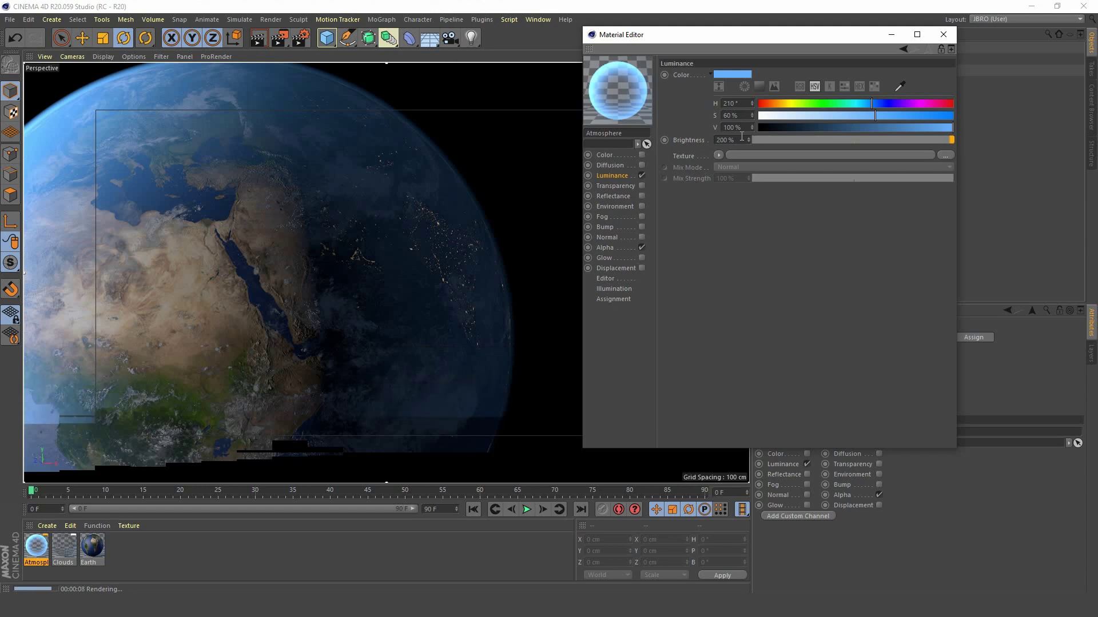
{"action": "left_click", "coordinate": [741, 136]}
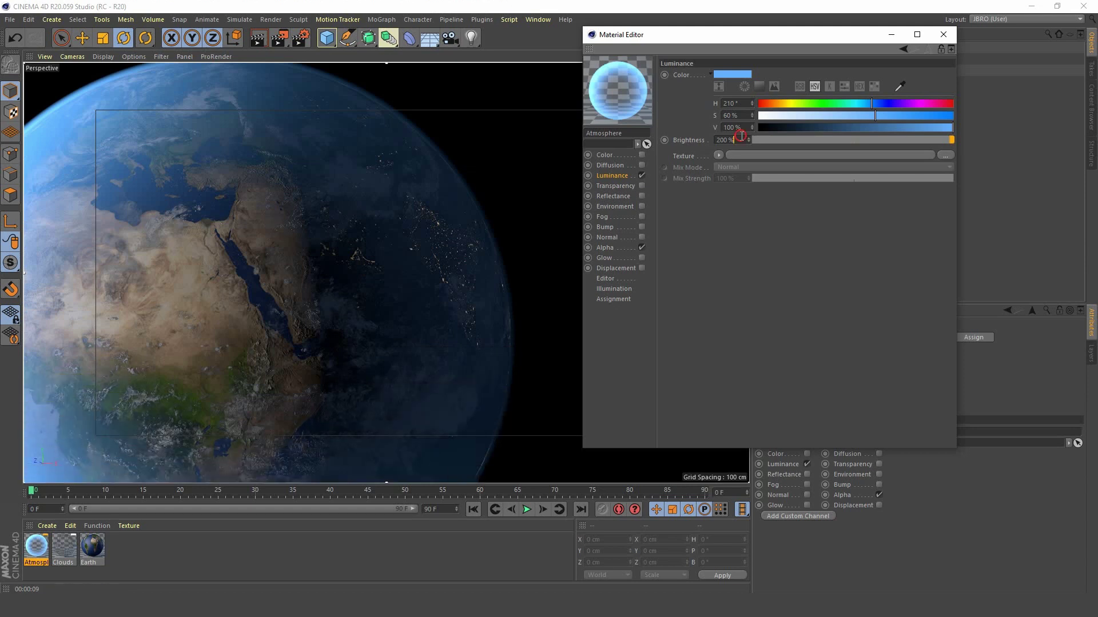
{"action": "double_click", "coordinate": [741, 136]}
{"action": "type", "text": "150"}
{"action": "key", "text": "Return"}
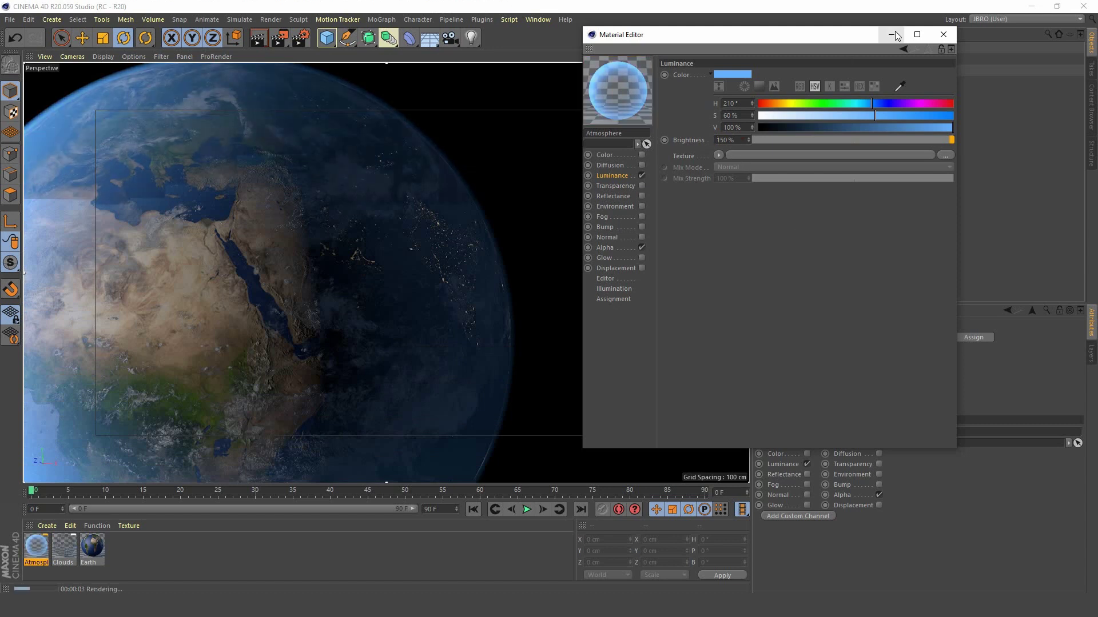
{"action": "left_click", "coordinate": [944, 34]}
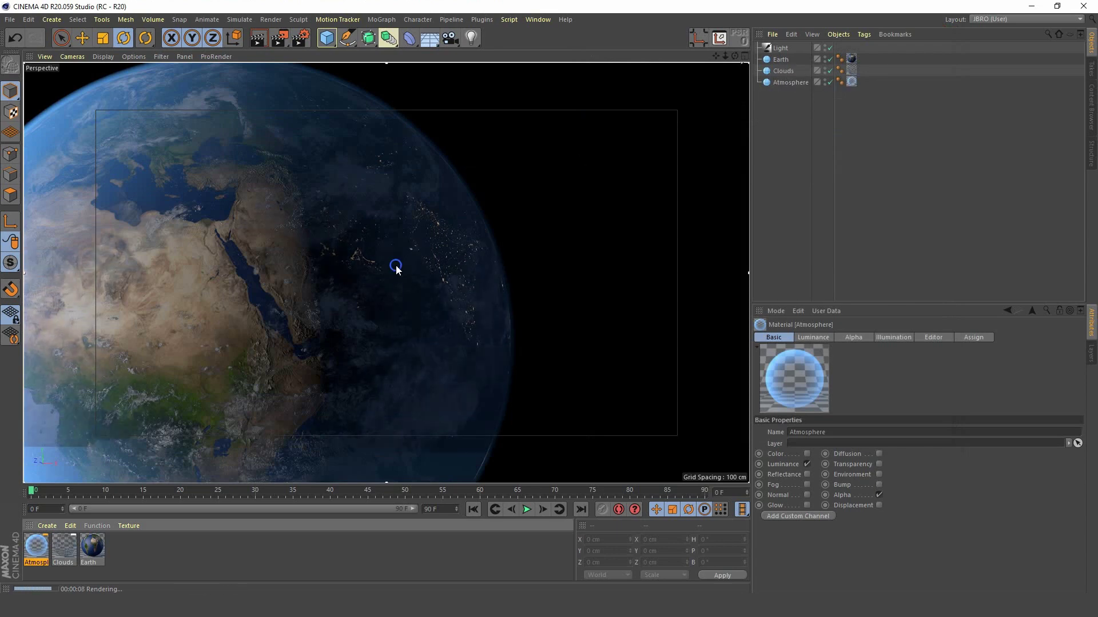
Orbit the perspective view to frame the whole planet and render the viewport.
{"action": "left_click_drag", "start_coordinate": [396, 269], "coordinate": [353, 240], "text": "alt"}
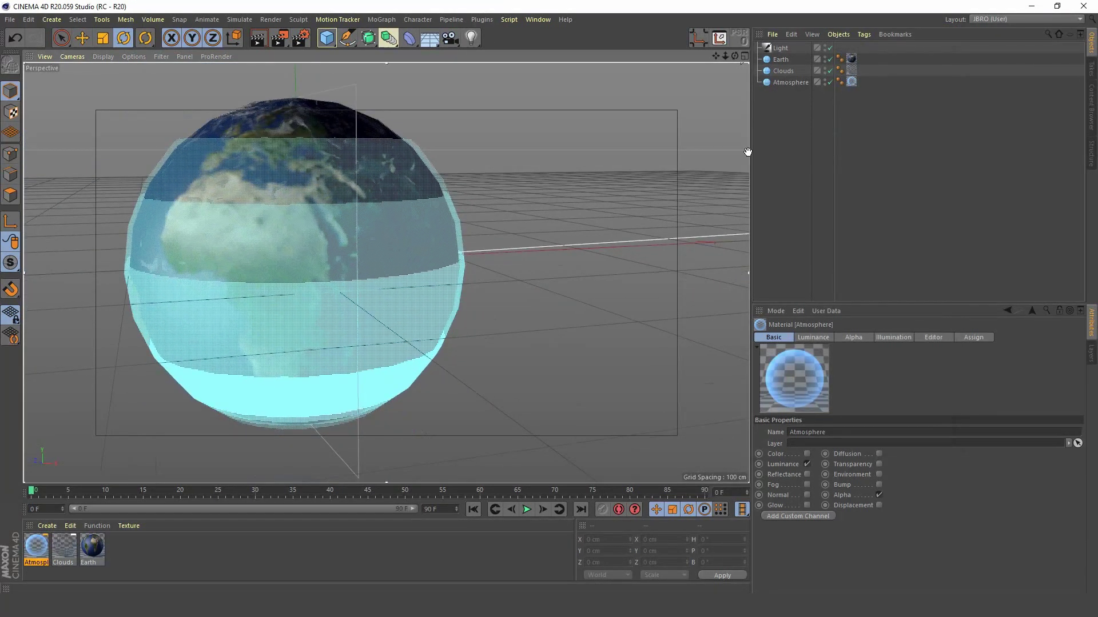
{"action": "key", "text": "ctrl+r"}
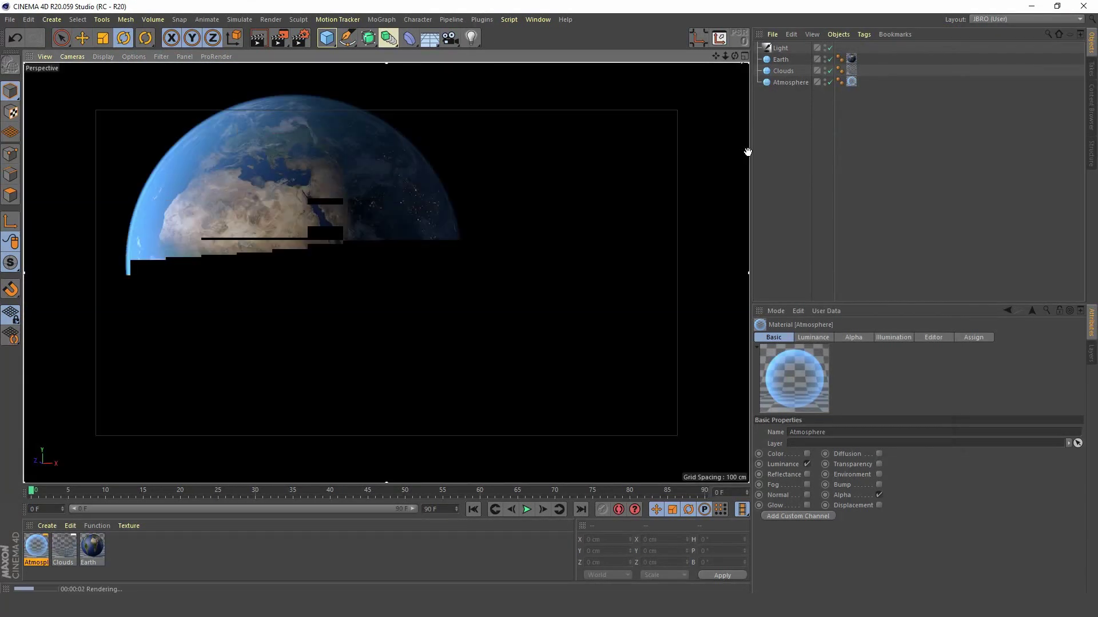